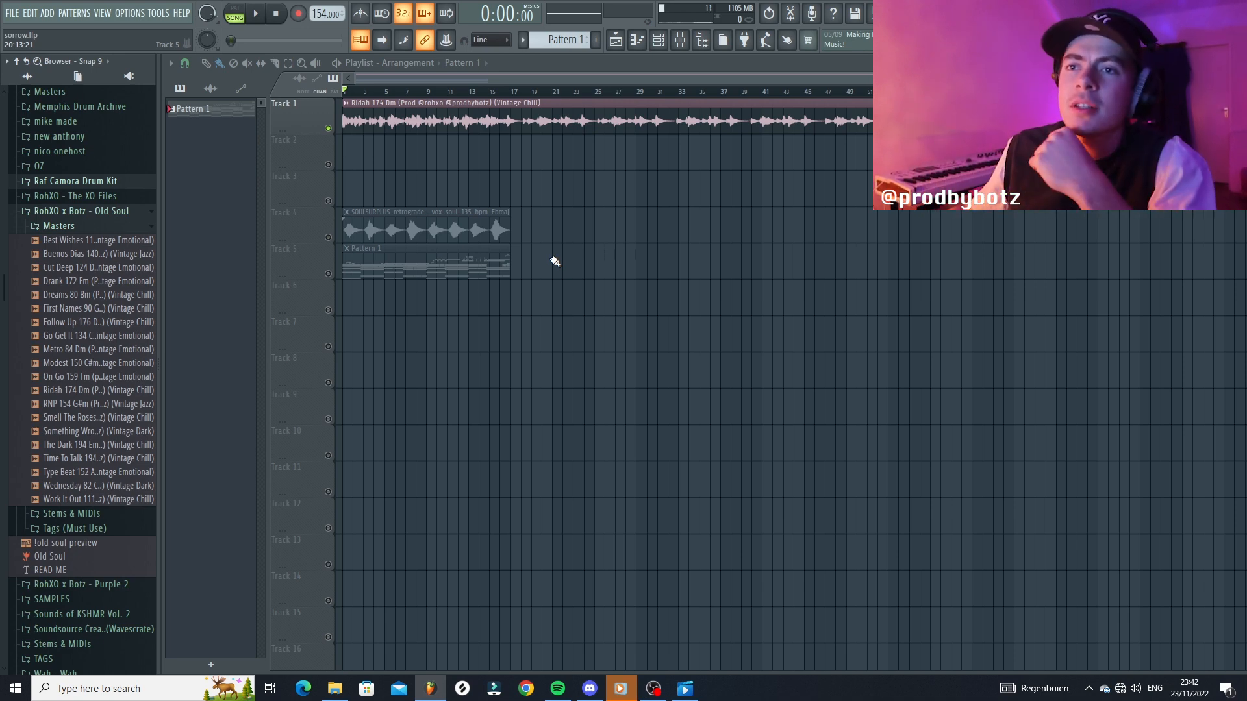
Step: Audition loops in the Old Soul pack's Masters folder, from Follow Up through Smell The Roses, and stop the preview
left_click(90, 322)
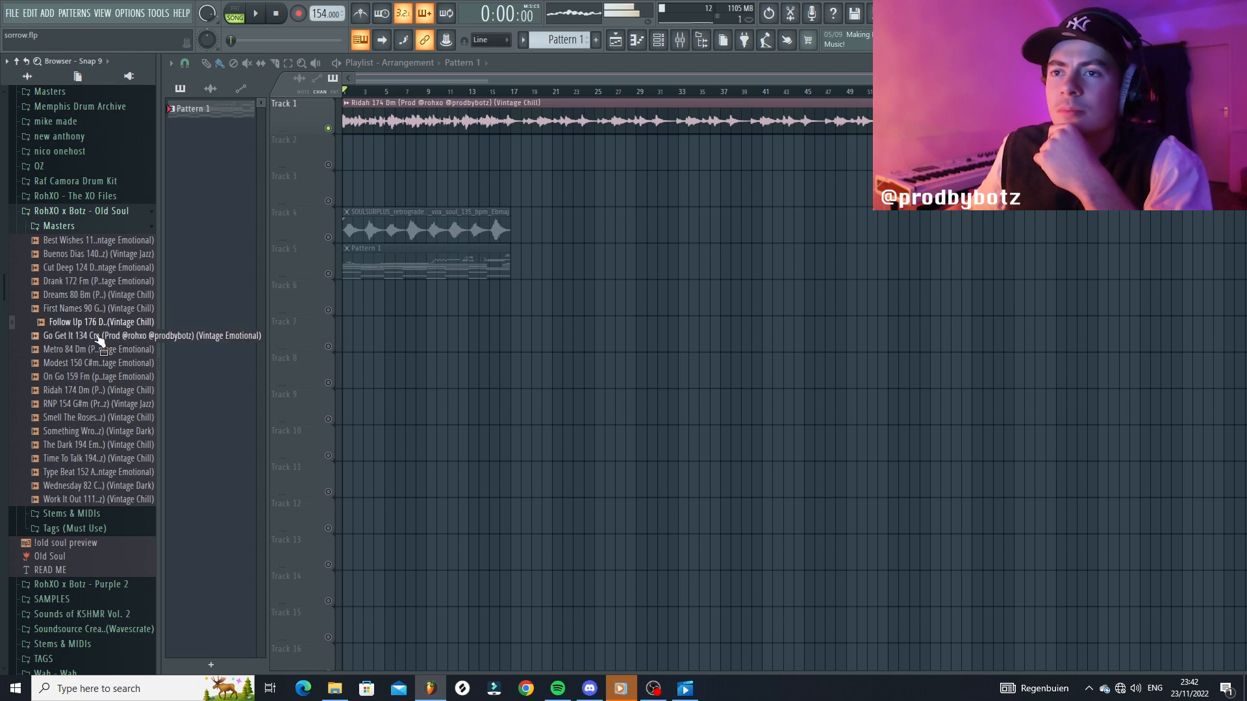
left_click(97, 350)
left_click(97, 363)
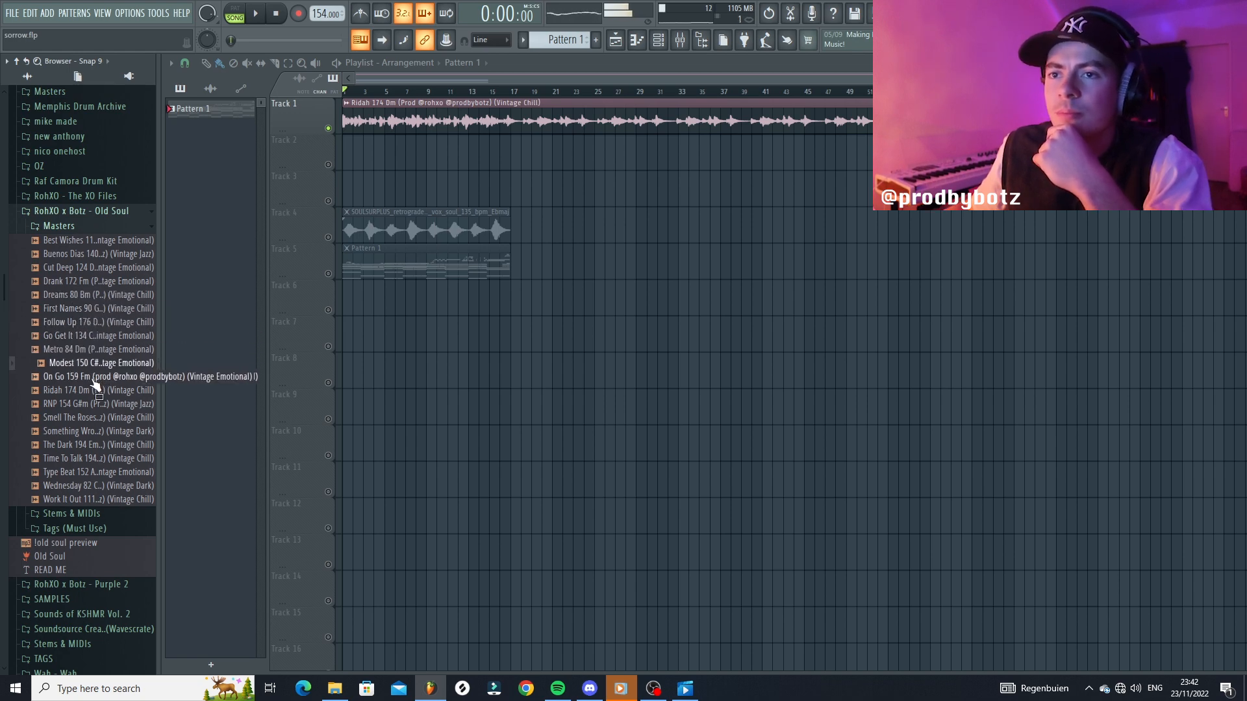
left_click(94, 380)
left_click(88, 404)
left_click(84, 419)
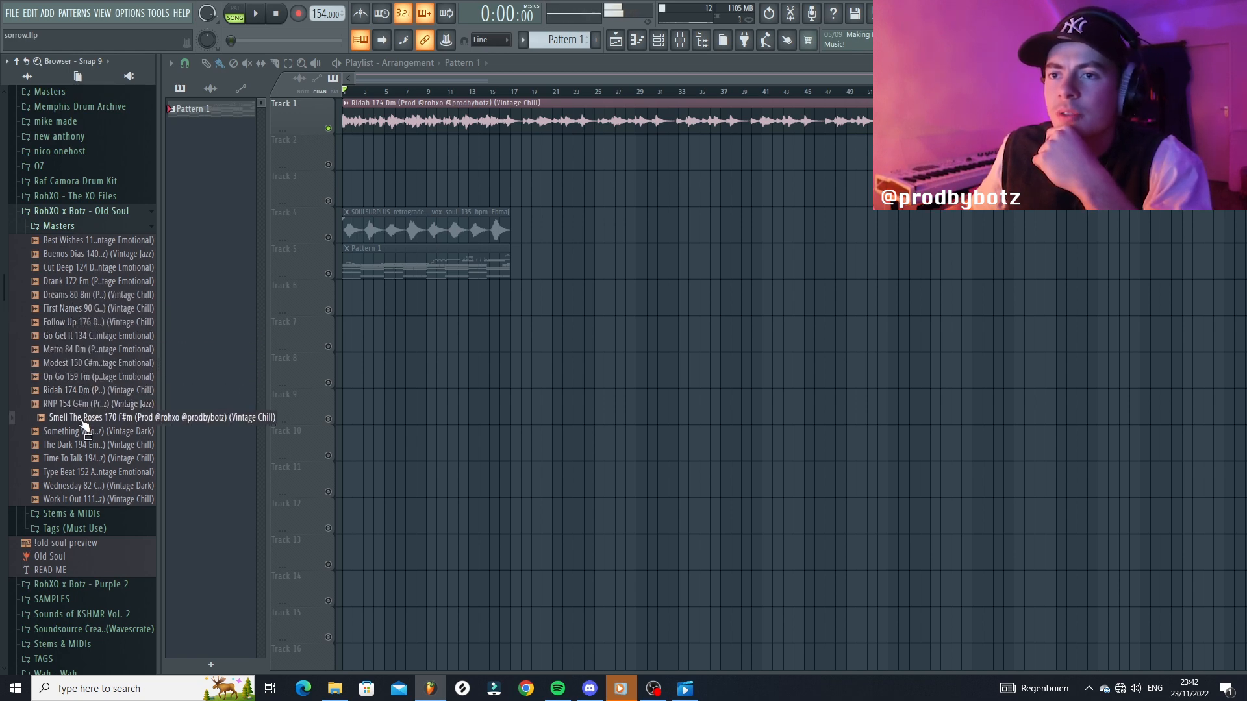
left_click(281, 18)
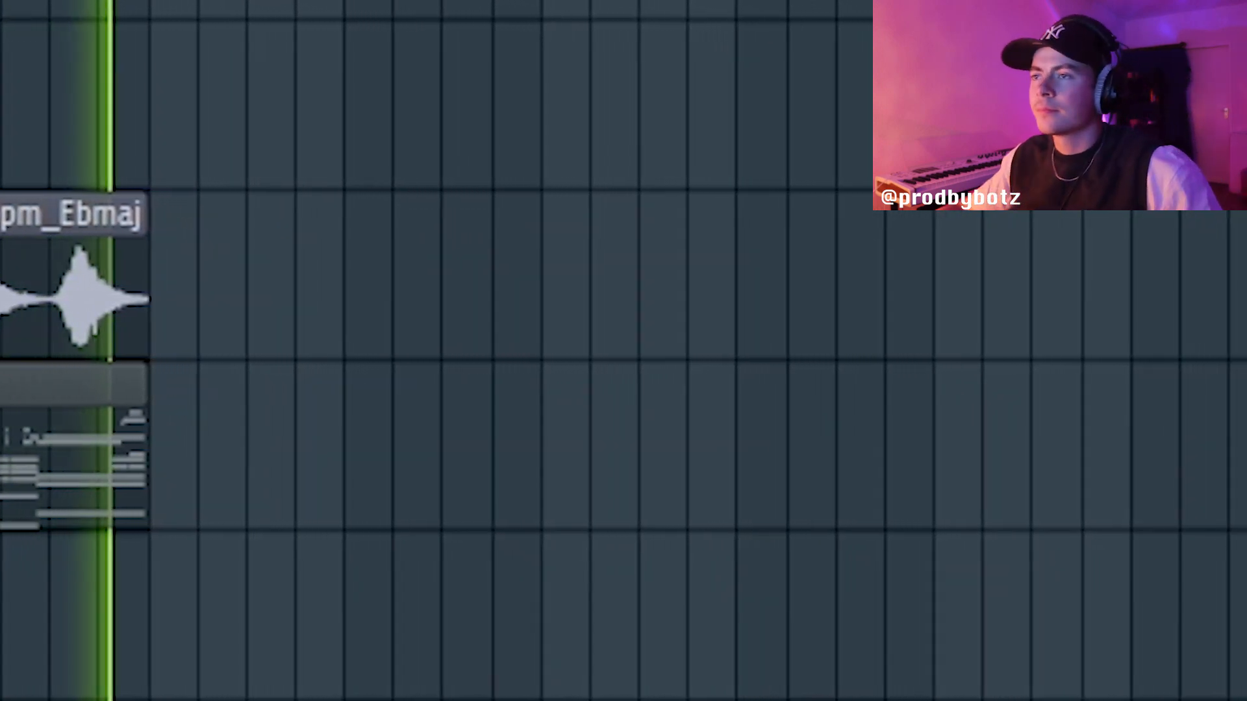
Step: Play back the chord progression in the Kontakt piano roll and stop it
left_click(400, 603)
right_click(415, 601)
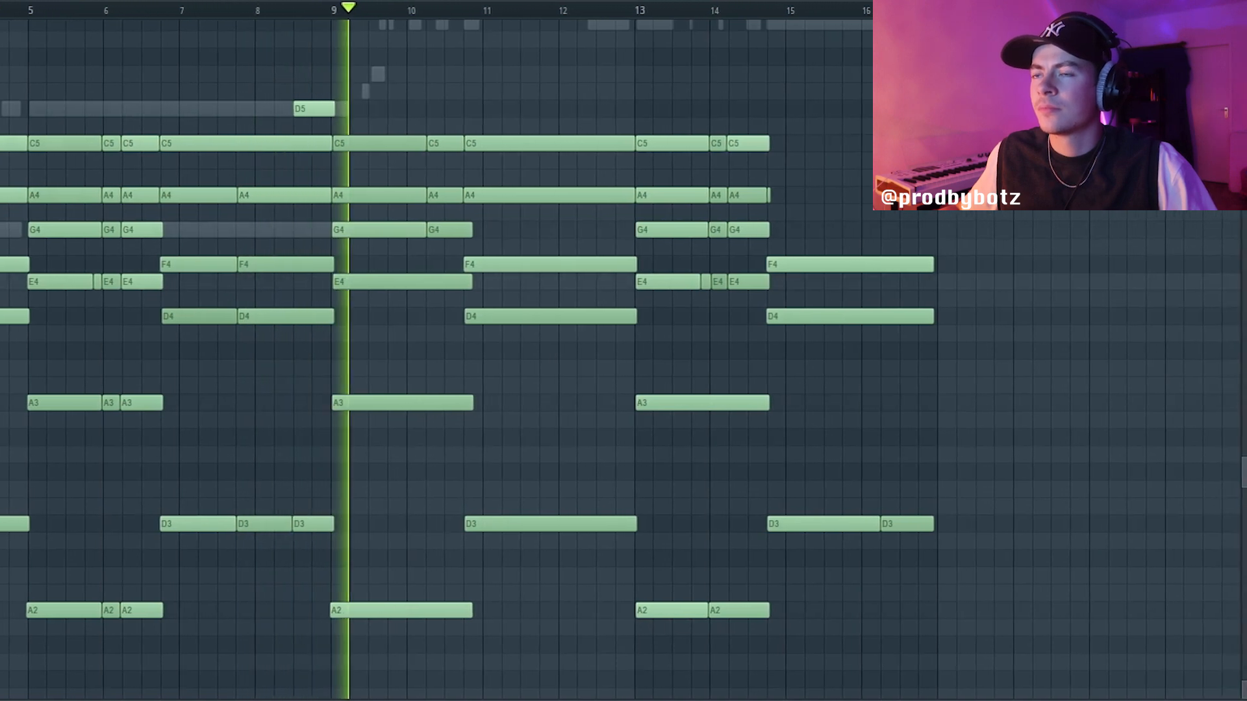
key("space")
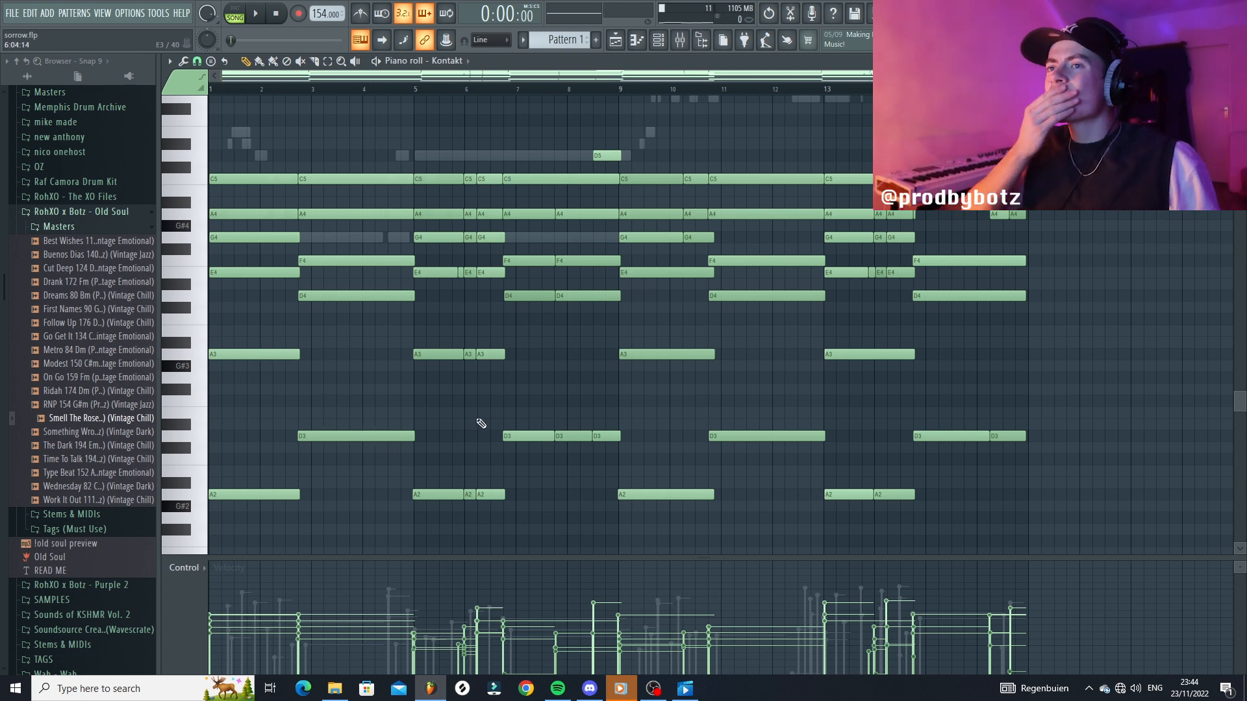
Step: Try shifting the first chord's C5 and A4 notes down one octave
left_click_drag(237, 175, 252, 217)
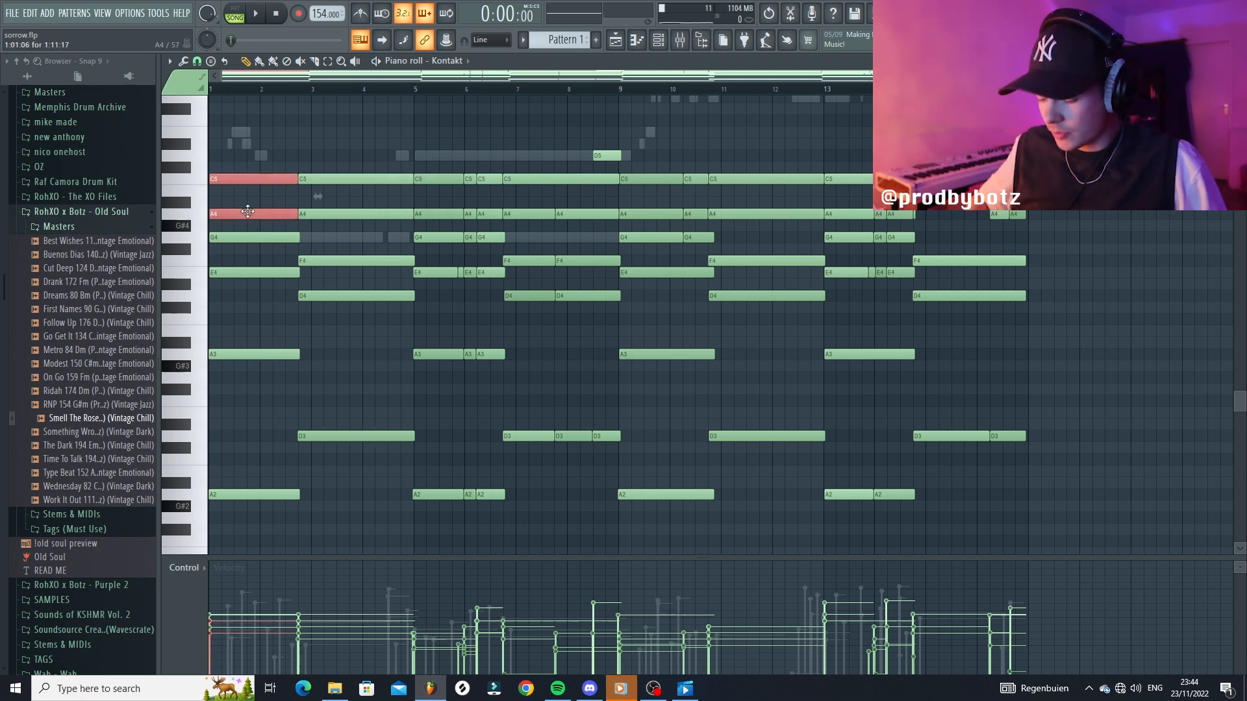
key("ctrl+Down")
left_click(300, 383)
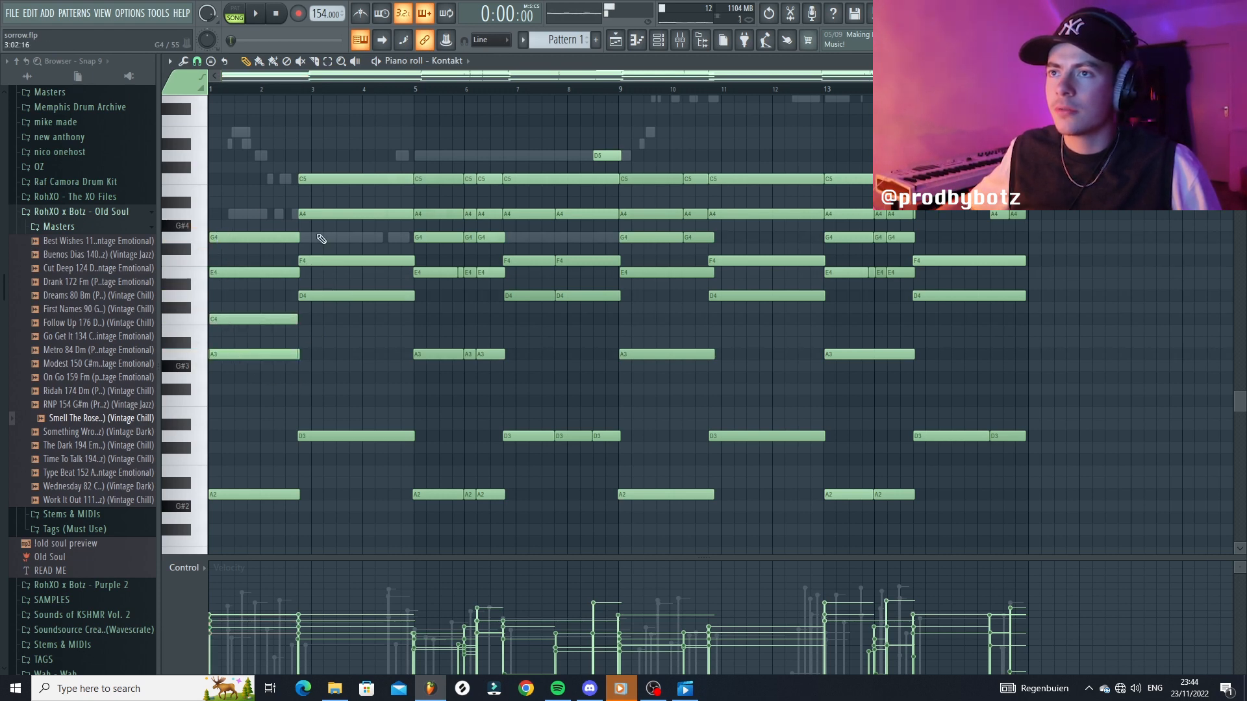
left_click(318, 168)
right_click(317, 168)
left_click(318, 175)
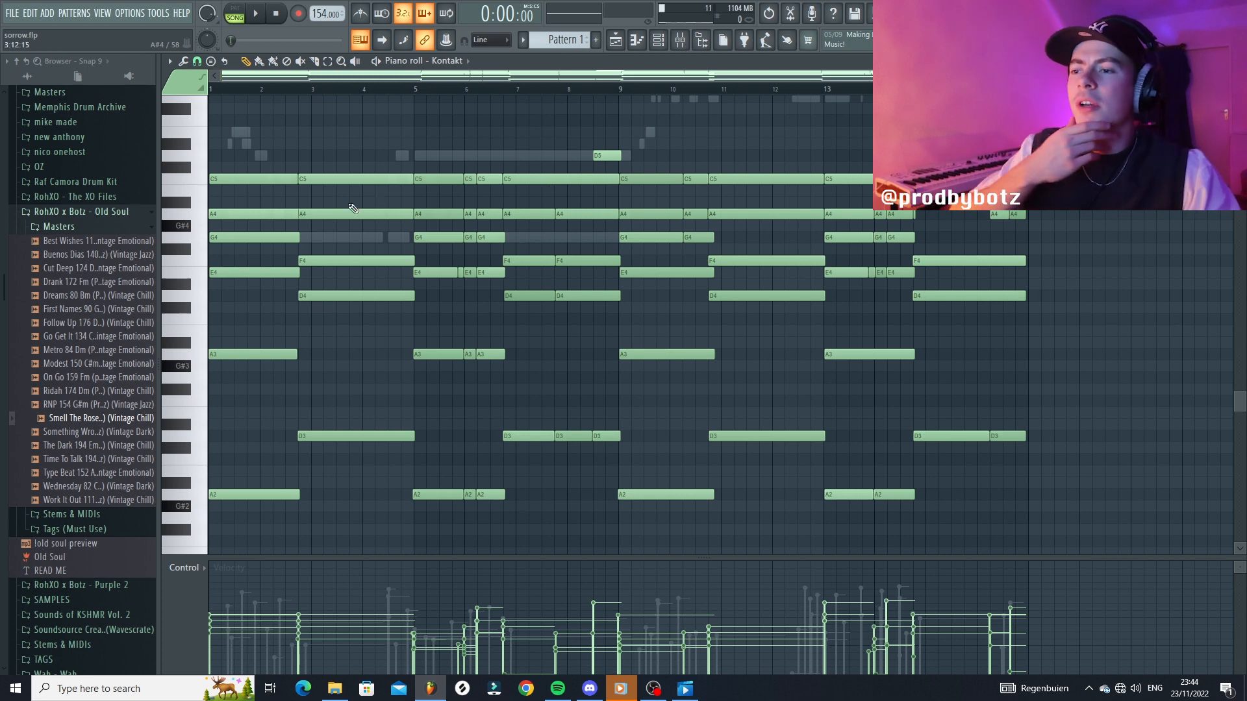
Step: Examine the chord voicings and note start timings in the Kontakt pattern, with a closer look at bars 7 to 9
scroll(483, 192, "up", 2)
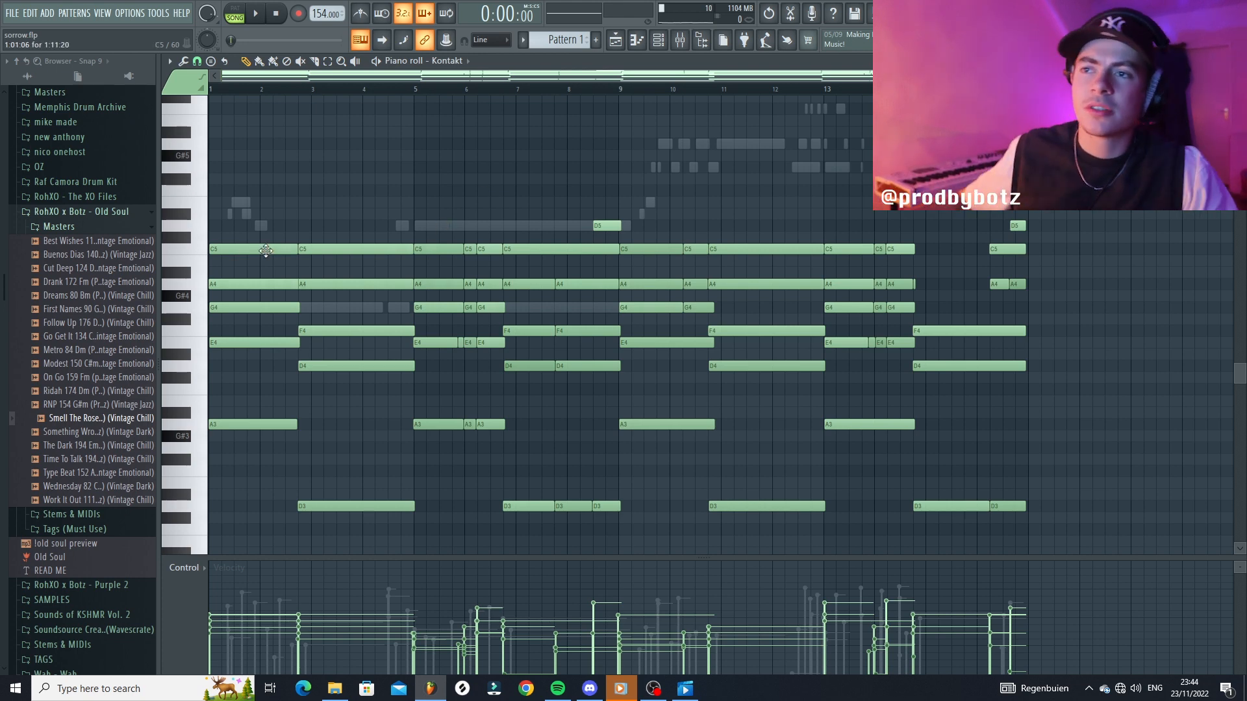
scroll(423, 287, "down", 1)
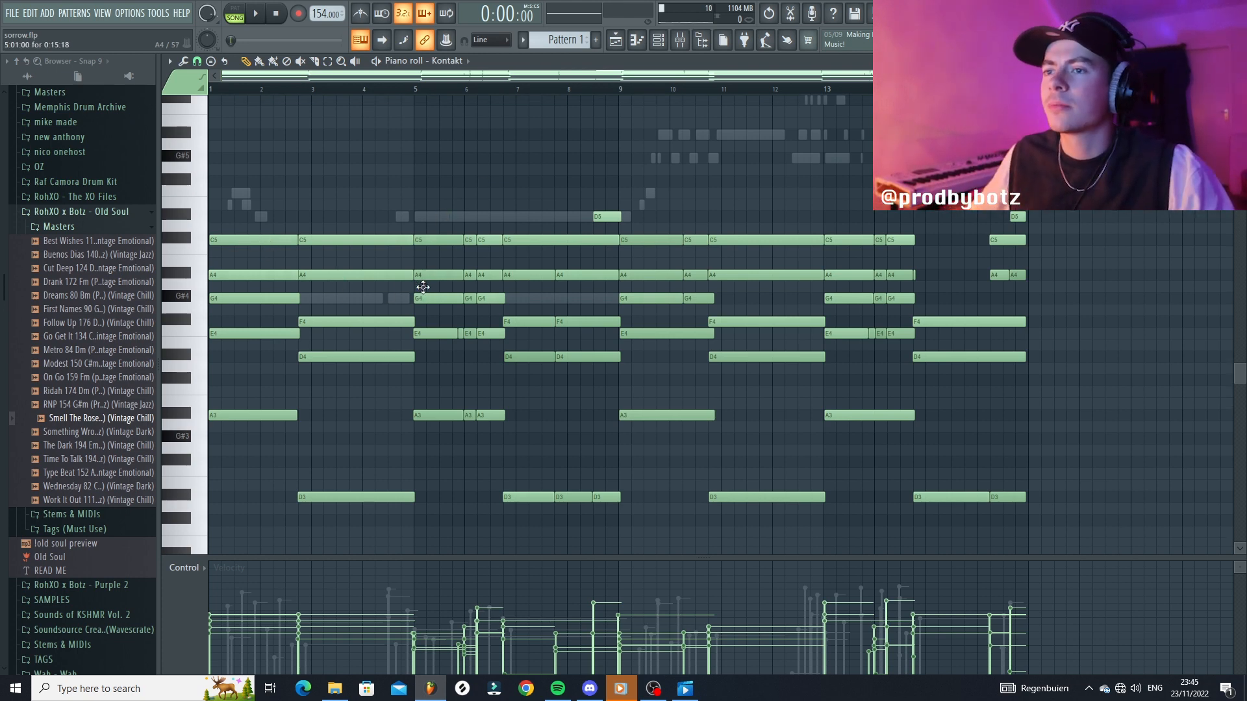
scroll(422, 287, "down", 4)
scroll(414, 357, "up", 1)
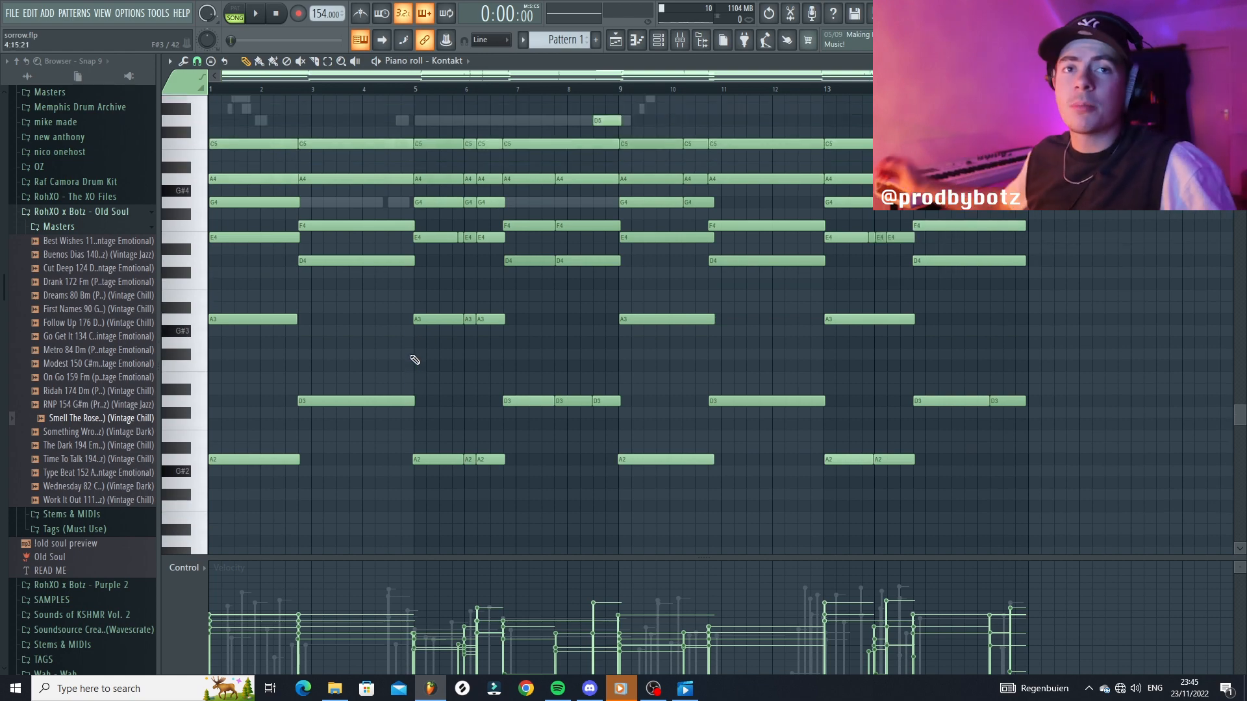
scroll(360, 372, "up", 8)
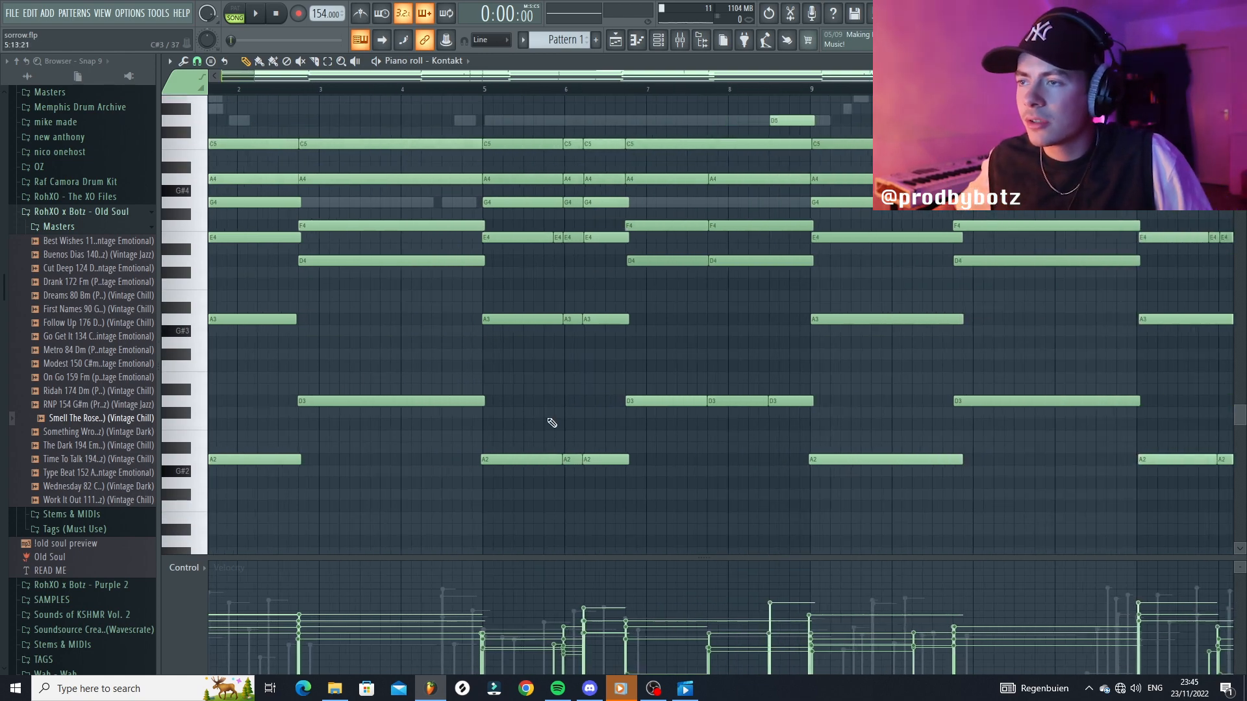
scroll(556, 370, "down", 7)
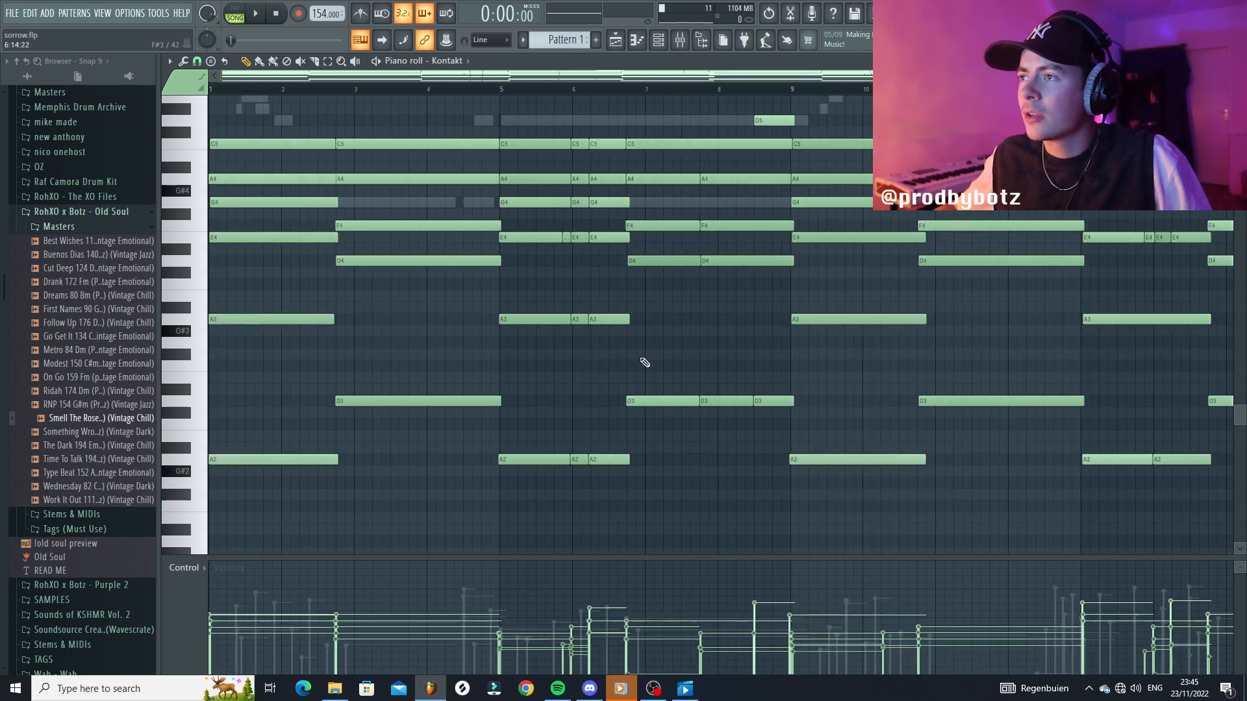
scroll(789, 311, "up", 4)
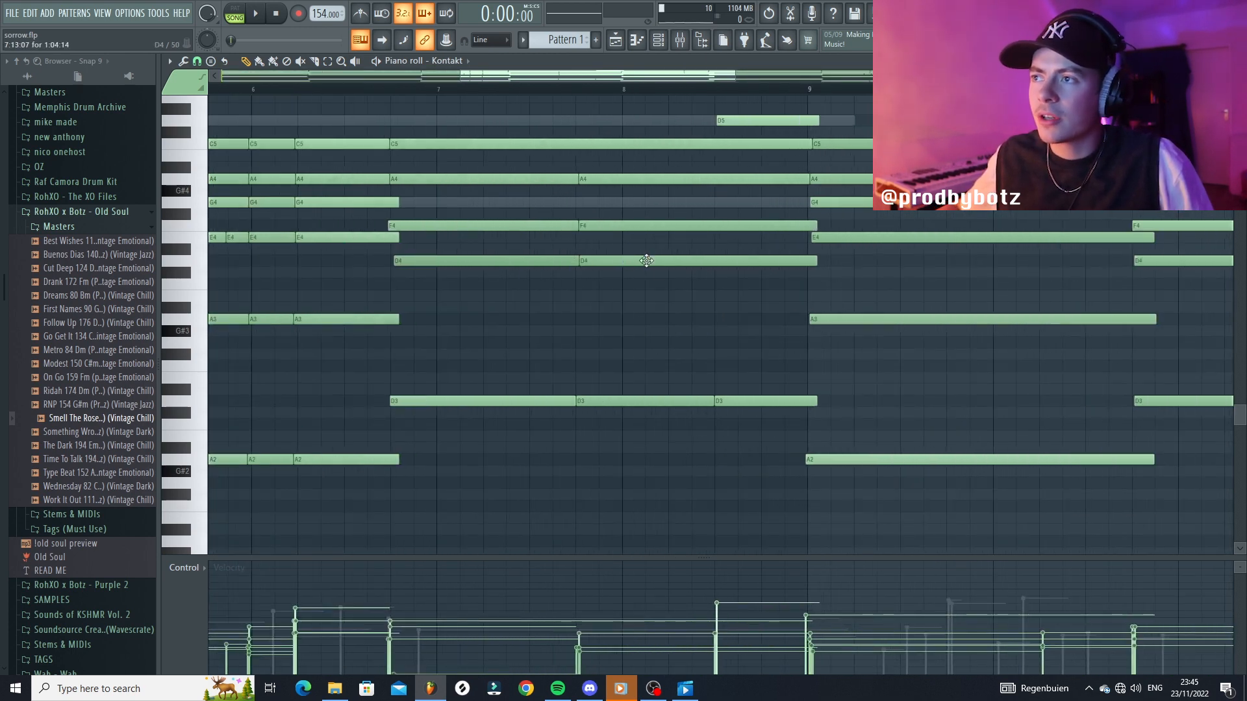
scroll(647, 260, "up", 2)
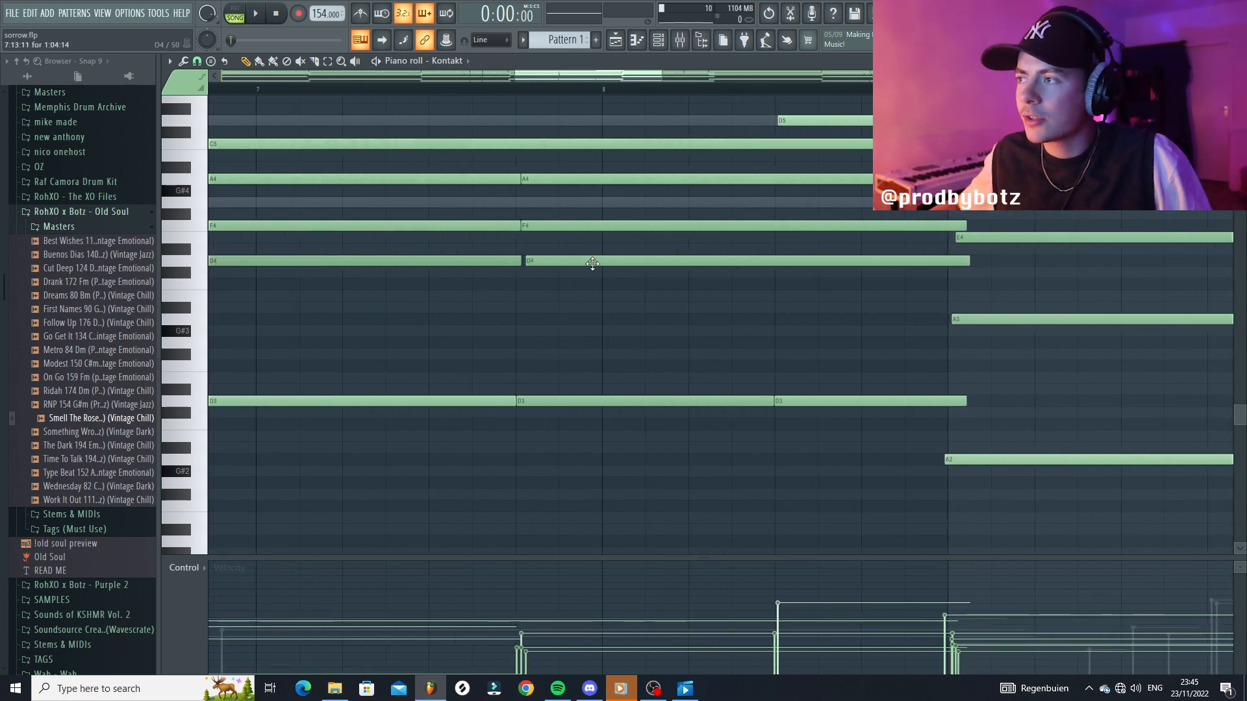
scroll(718, 351, "down", 2)
scroll(714, 335, "right", 5)
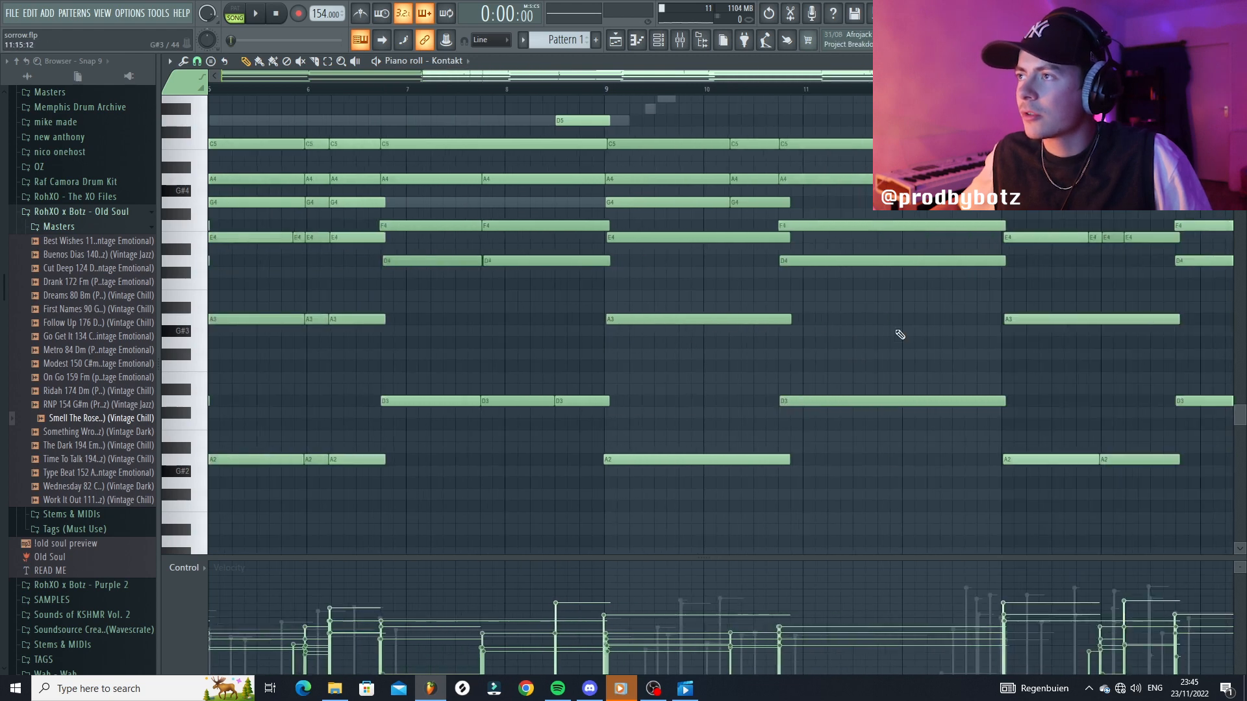
scroll(665, 296, "down", 4)
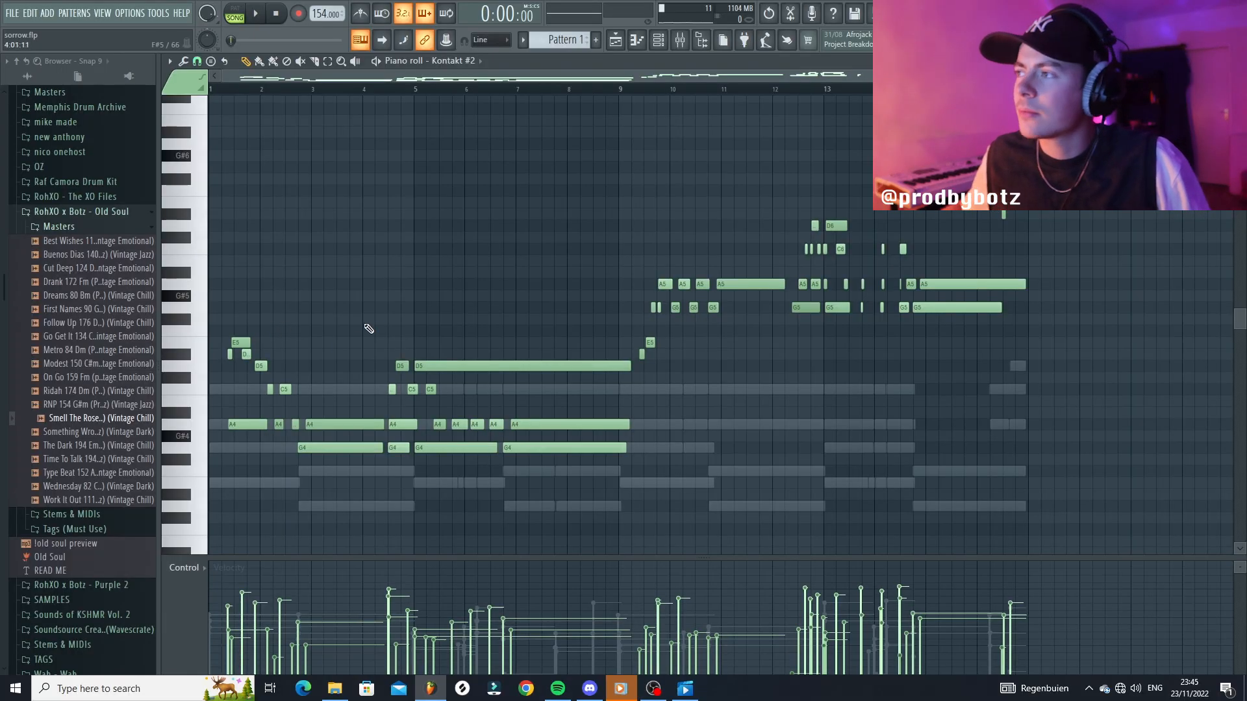
Step: Play back the melody in the Kontakt #2 piano roll and stop it at the end of the pattern
key("space")
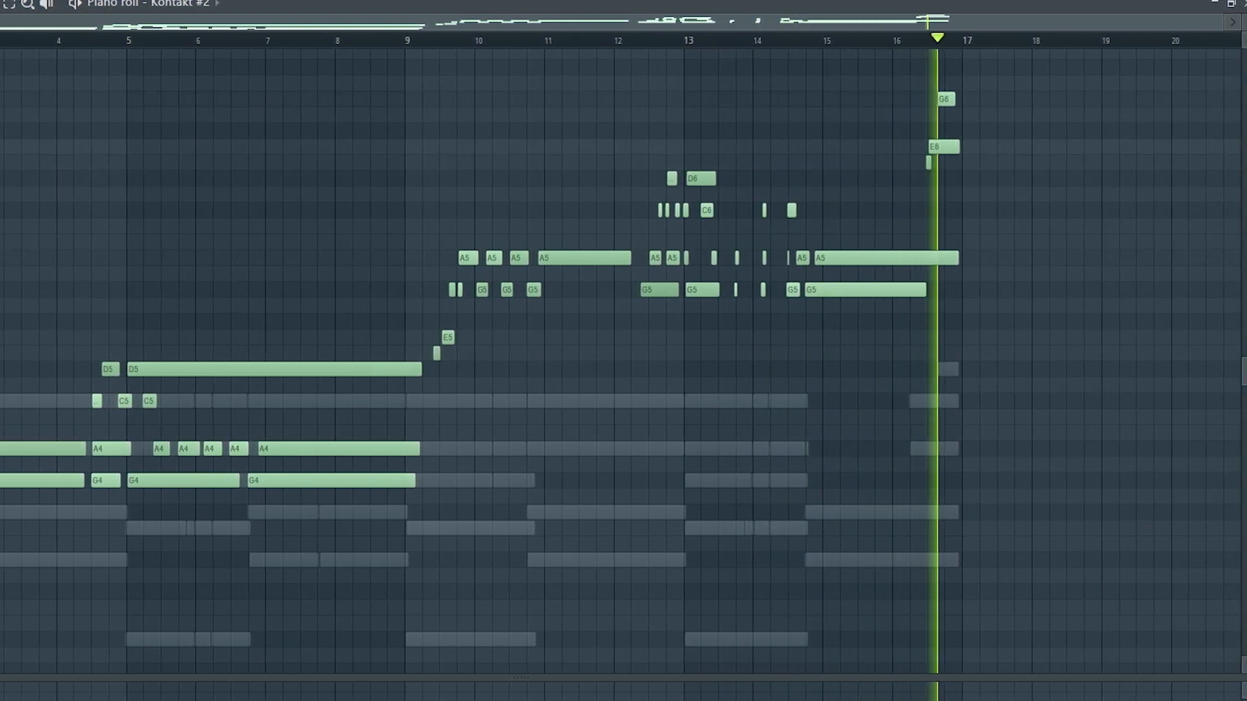
left_click(134, 225)
right_click(149, 228)
key("space")
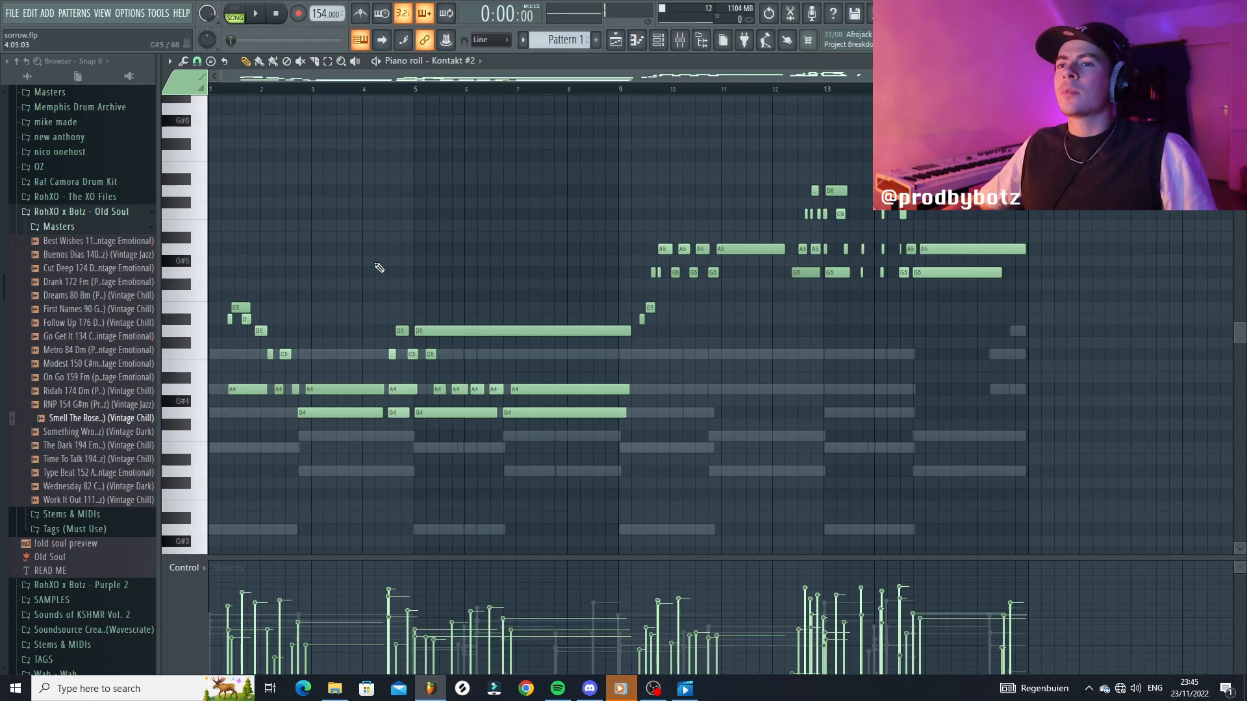
Step: Try adding adjacent A#5 and B5 notes in the latter half of bar 1, with the B5 starting slightly after the A#5
scroll(219, 358, "up", 1)
scroll(220, 358, "up", 1)
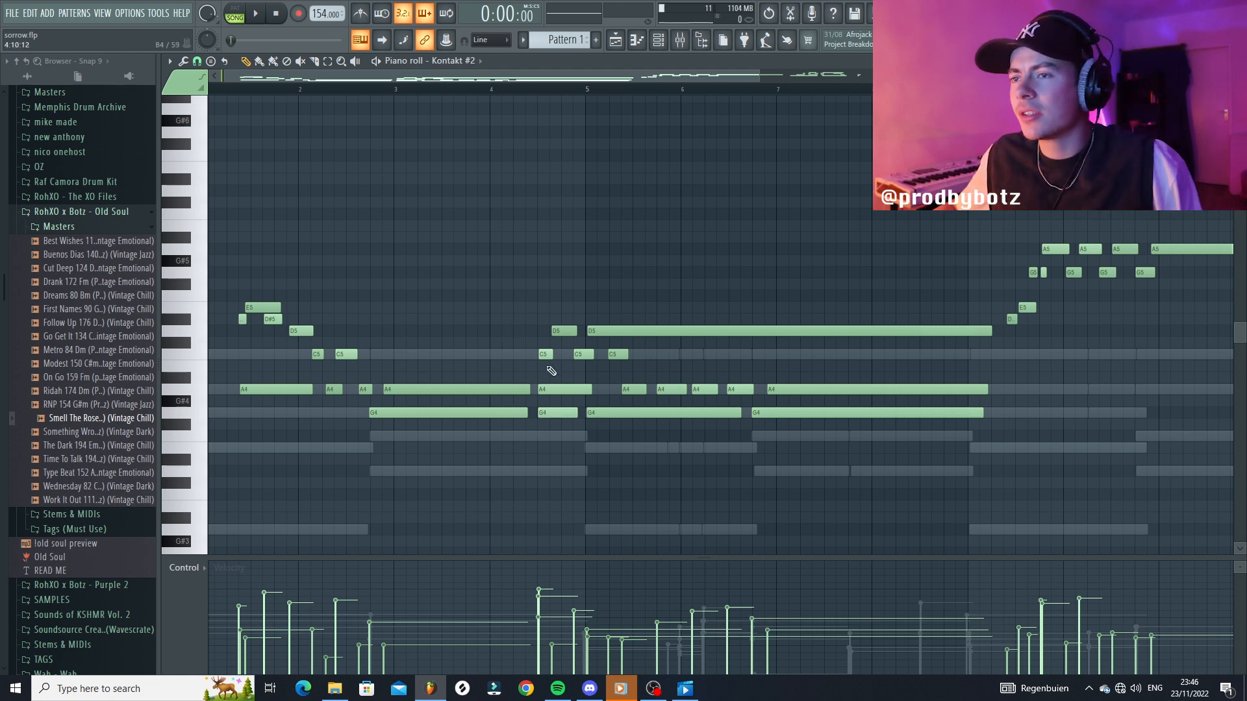
scroll(218, 351, "up", 1)
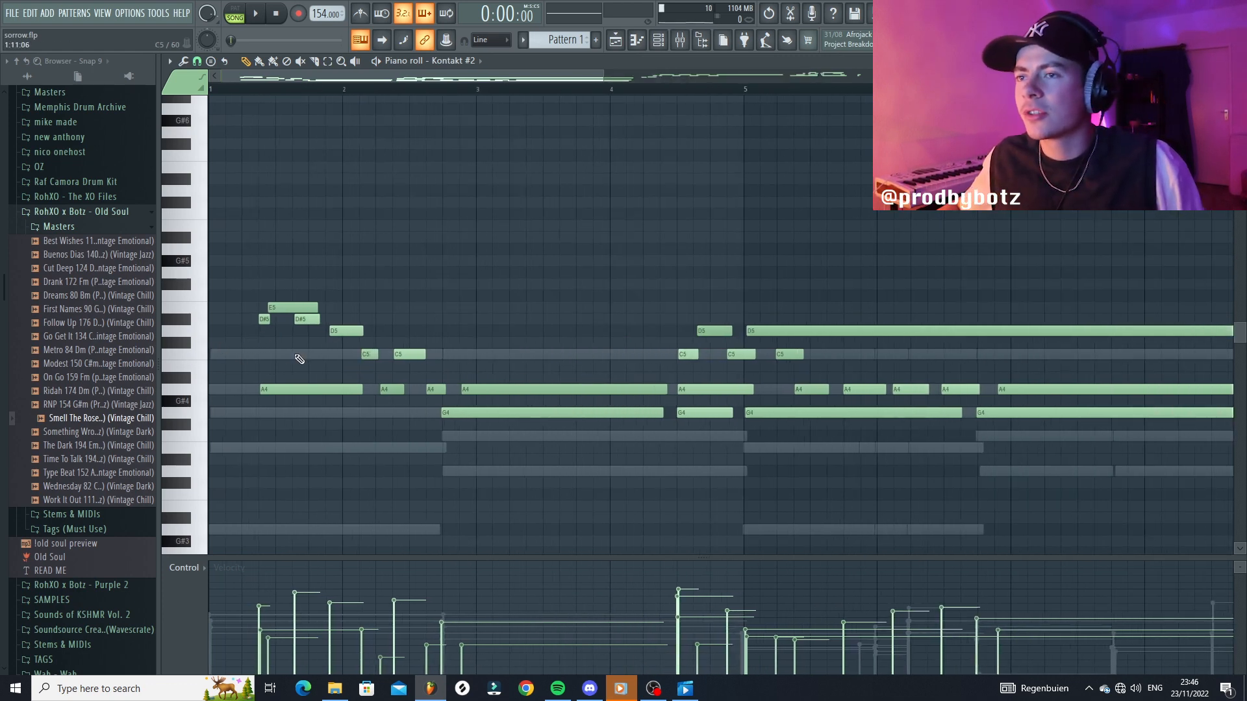
scroll(298, 359, "up", 3)
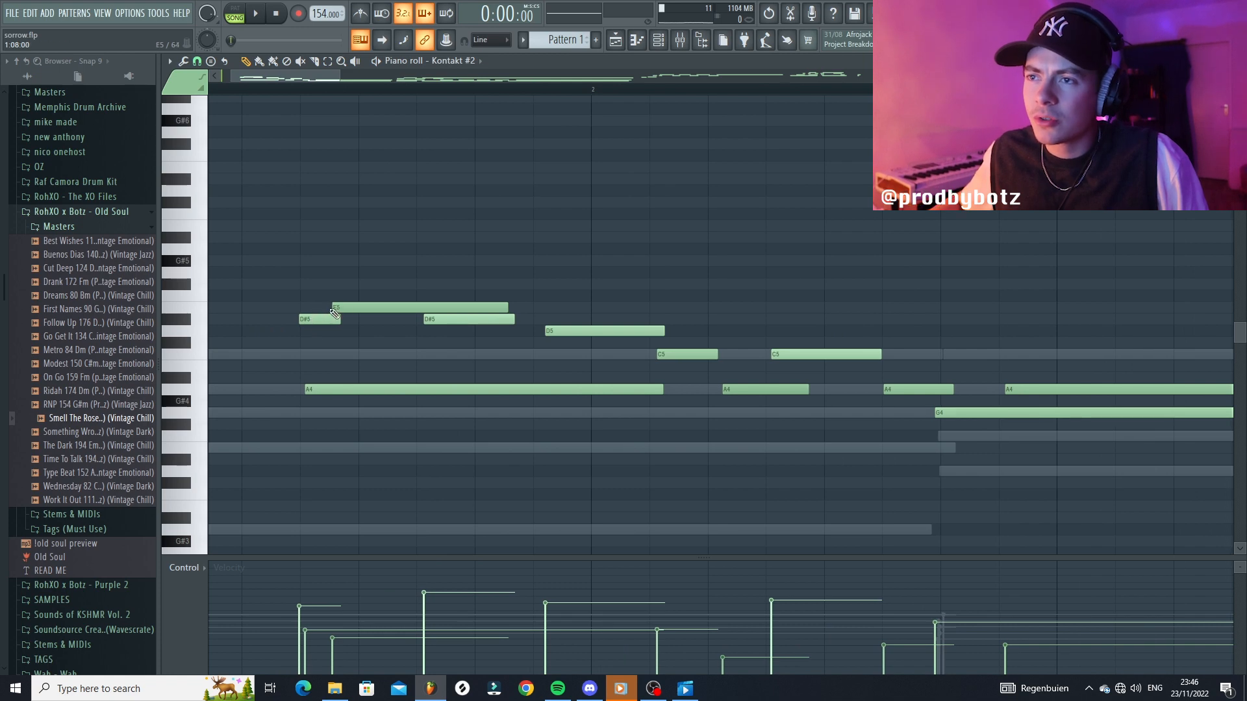
scroll(329, 351, "down", 1)
left_click(392, 237)
left_click(391, 225)
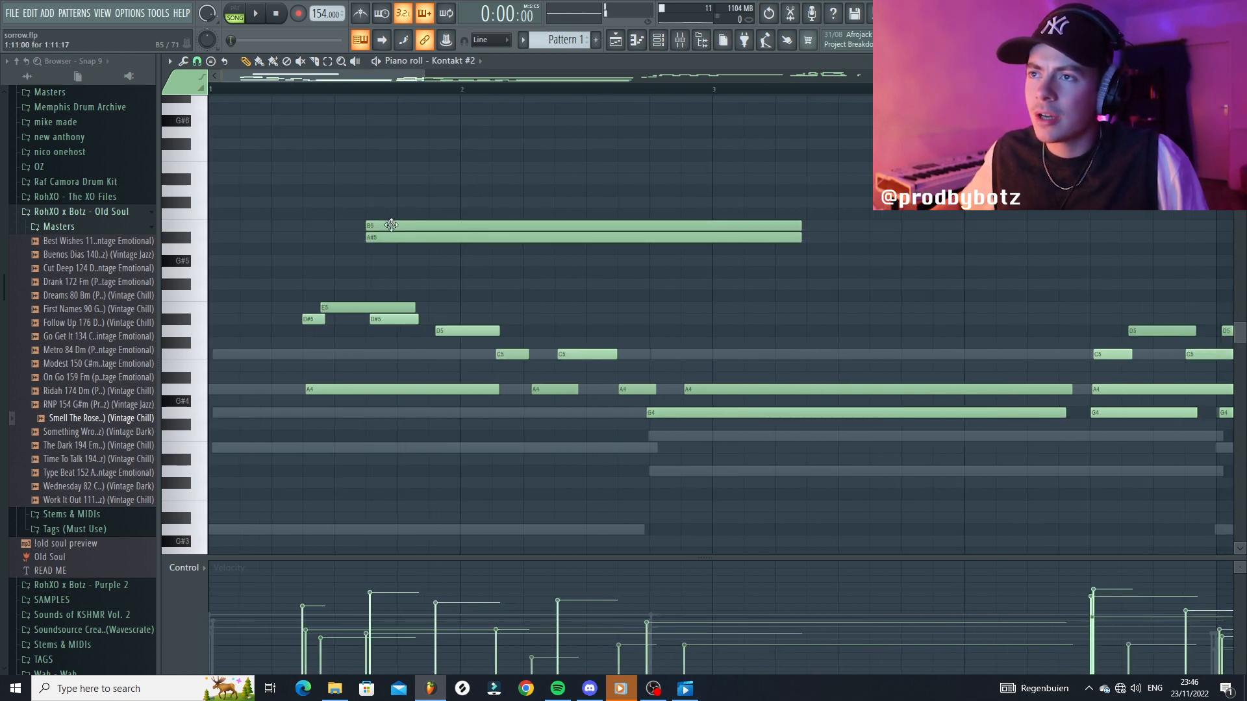
left_click_drag(391, 225, 399, 226)
scroll(367, 251, "up", 2)
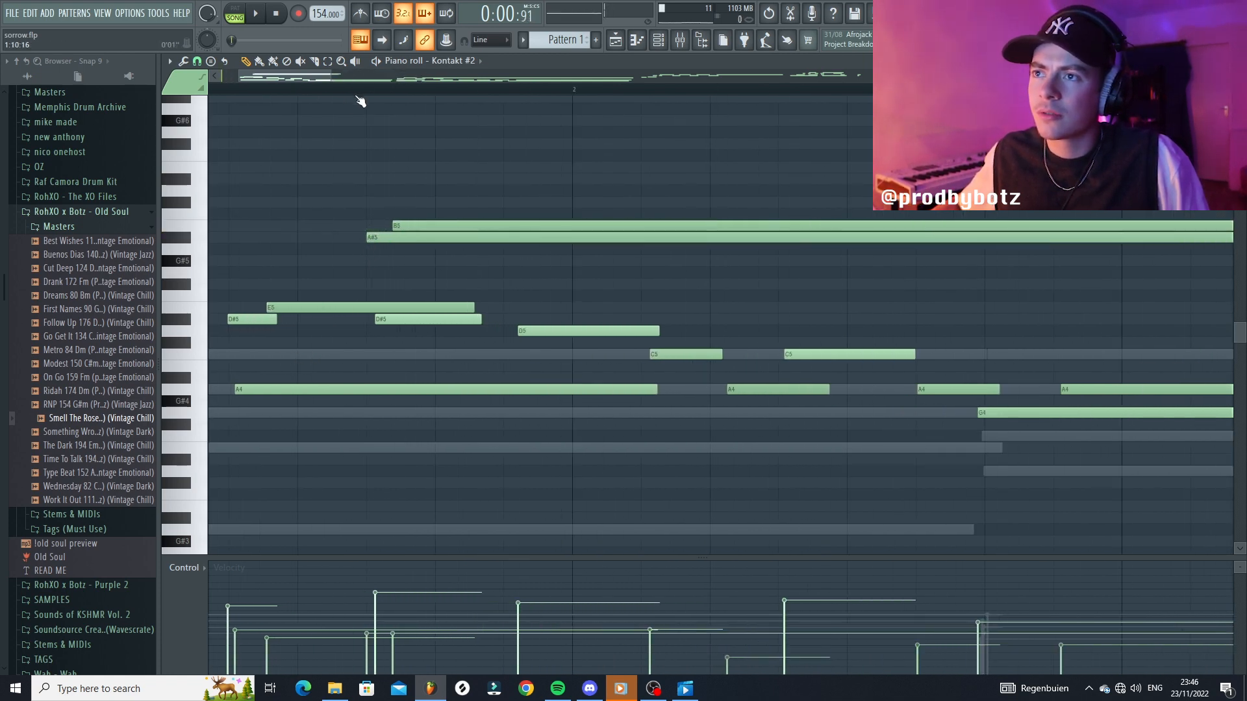
scroll(361, 101, "down", 2)
right_click(413, 226)
right_click(412, 237)
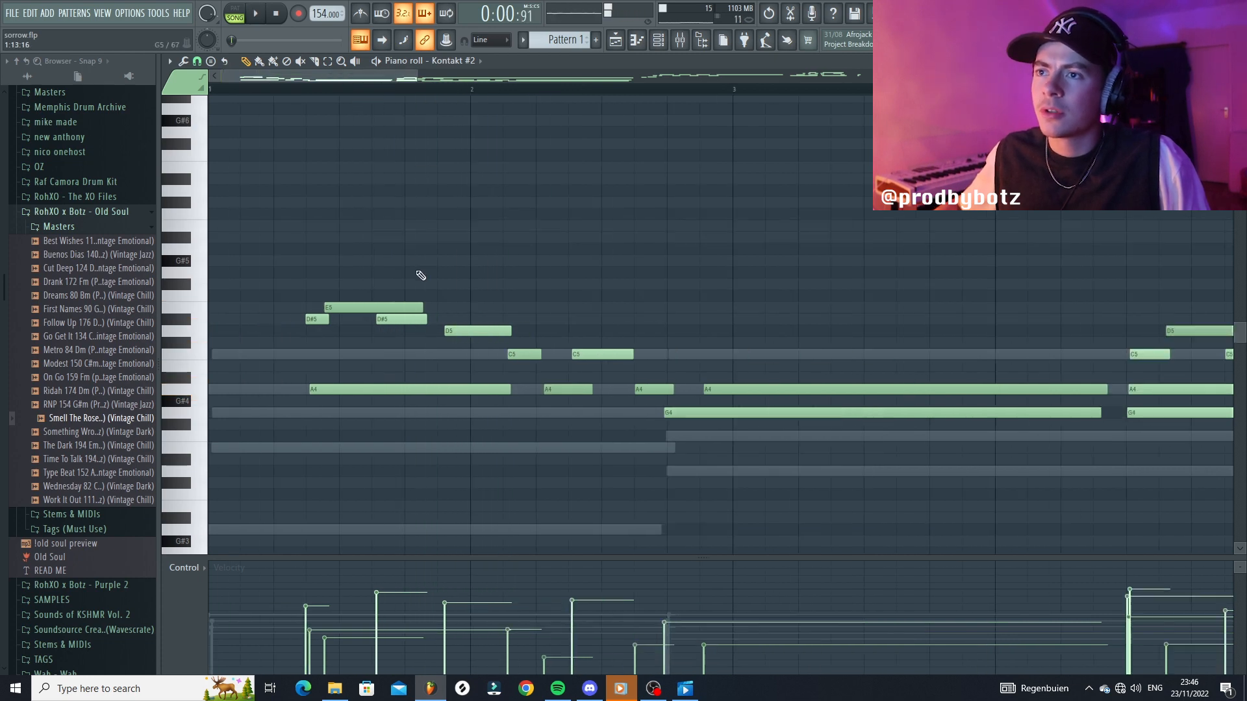
Step: Examine the melody's short lead-in notes up to bar 9 and play the rising run that follows the bar 9 line
scroll(417, 259, "down", 1)
scroll(413, 239, "down", 1)
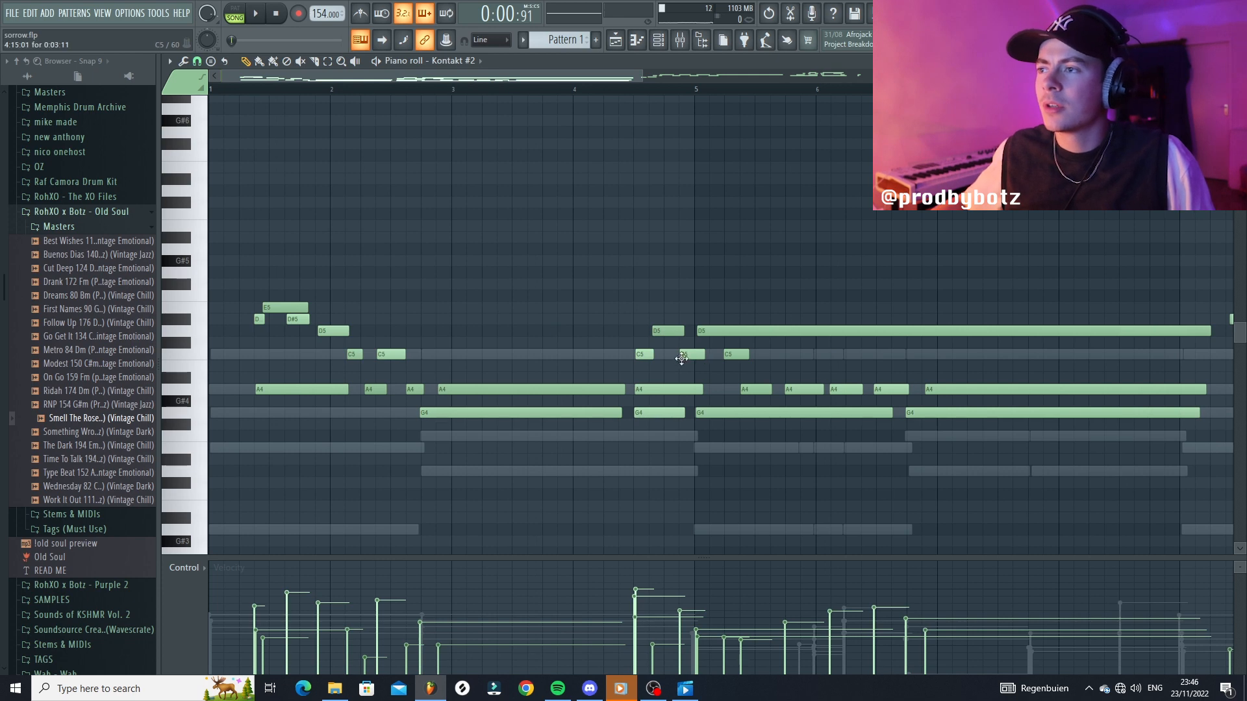
scroll(676, 354, "up", 5)
scroll(493, 377, "down", 5)
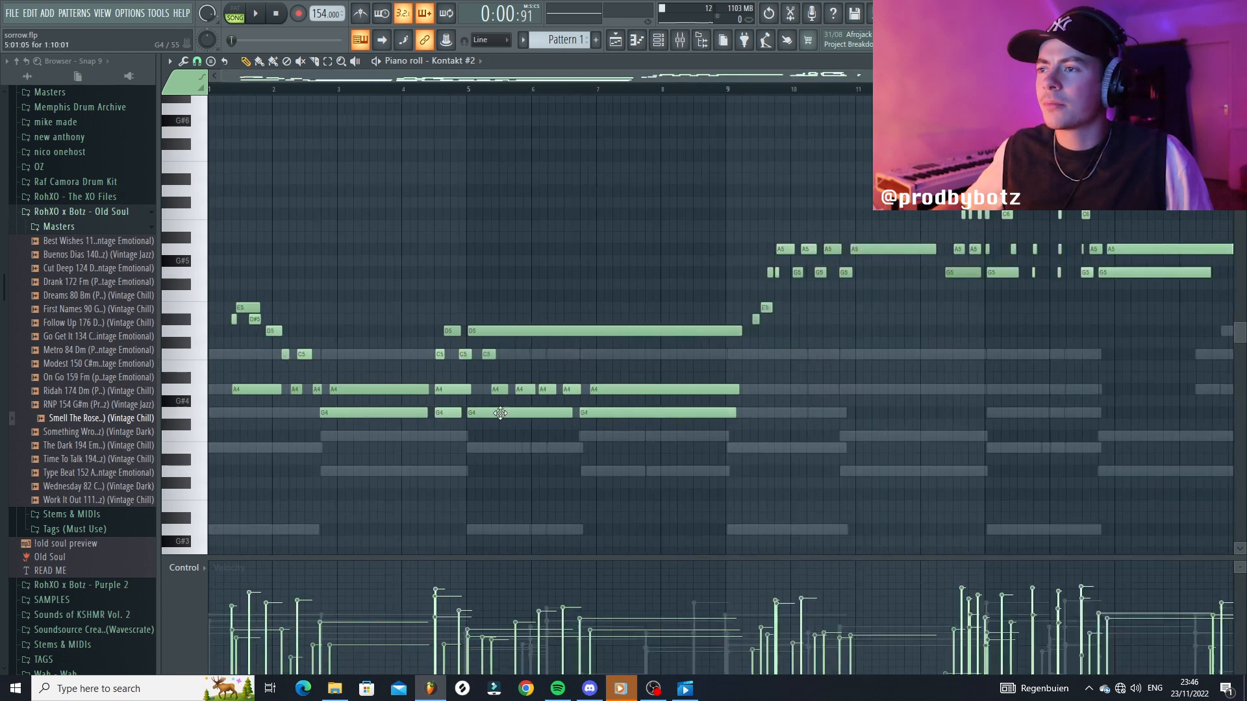
scroll(753, 334, "up", 3)
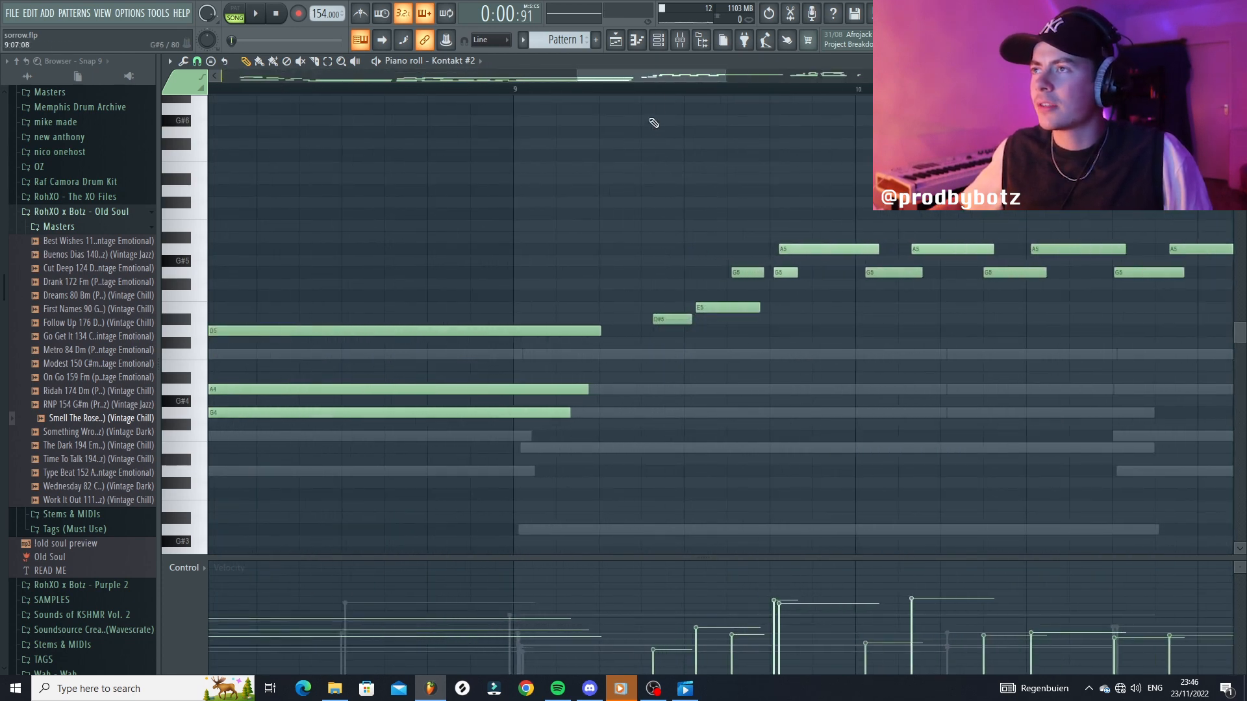
key("space")
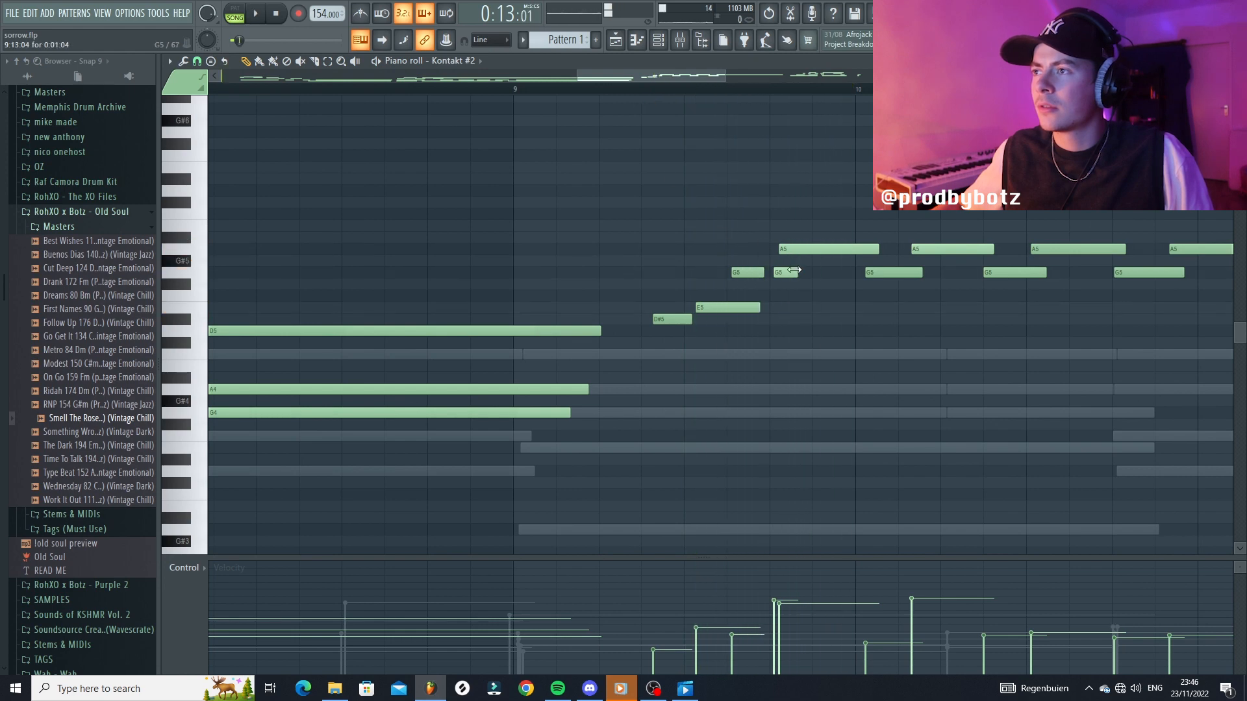
Step: Check the note properties of the short G5 just before the first A5 in bar 9, and play that passage back
scroll(794, 269, "up", 4)
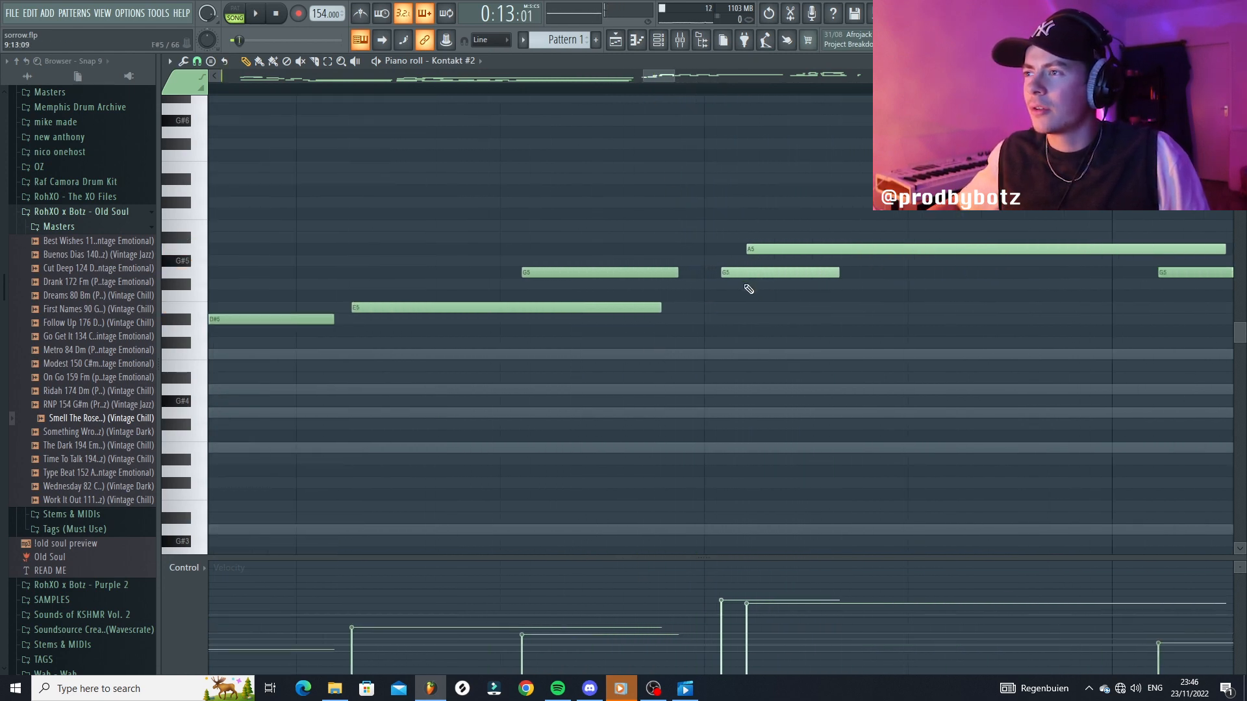
double_click(724, 272)
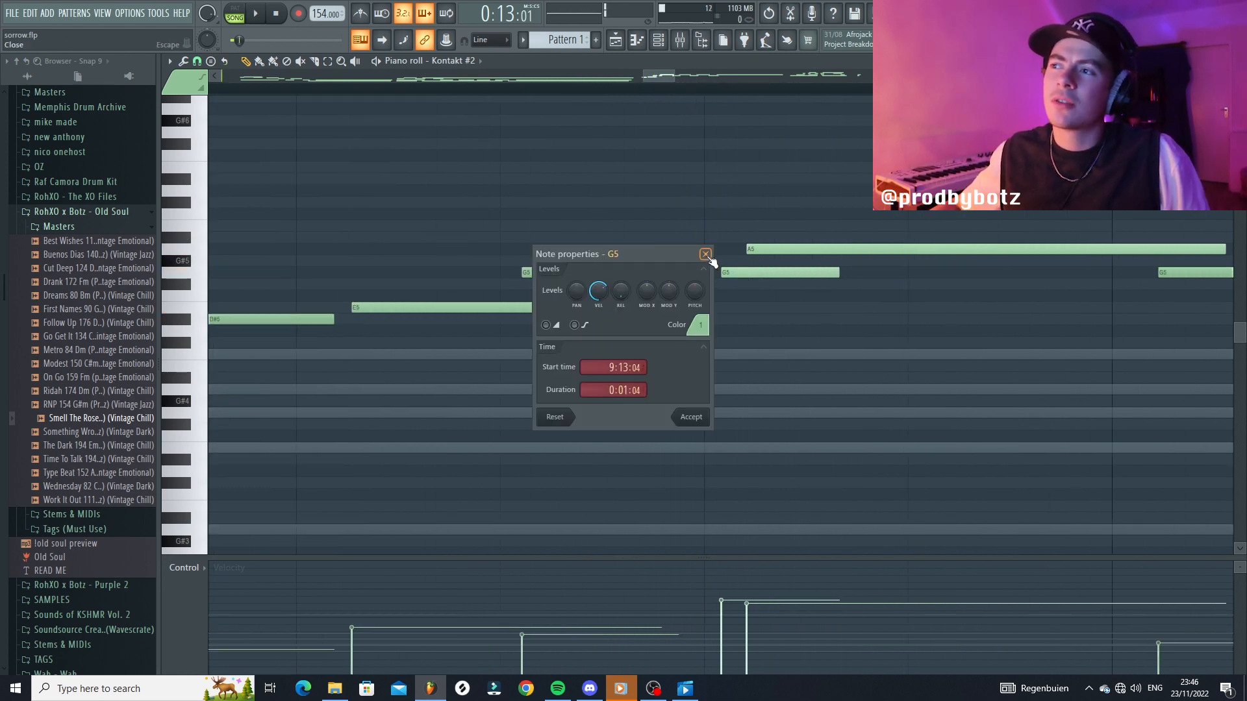
left_click(706, 255)
scroll(724, 298, "down", 4)
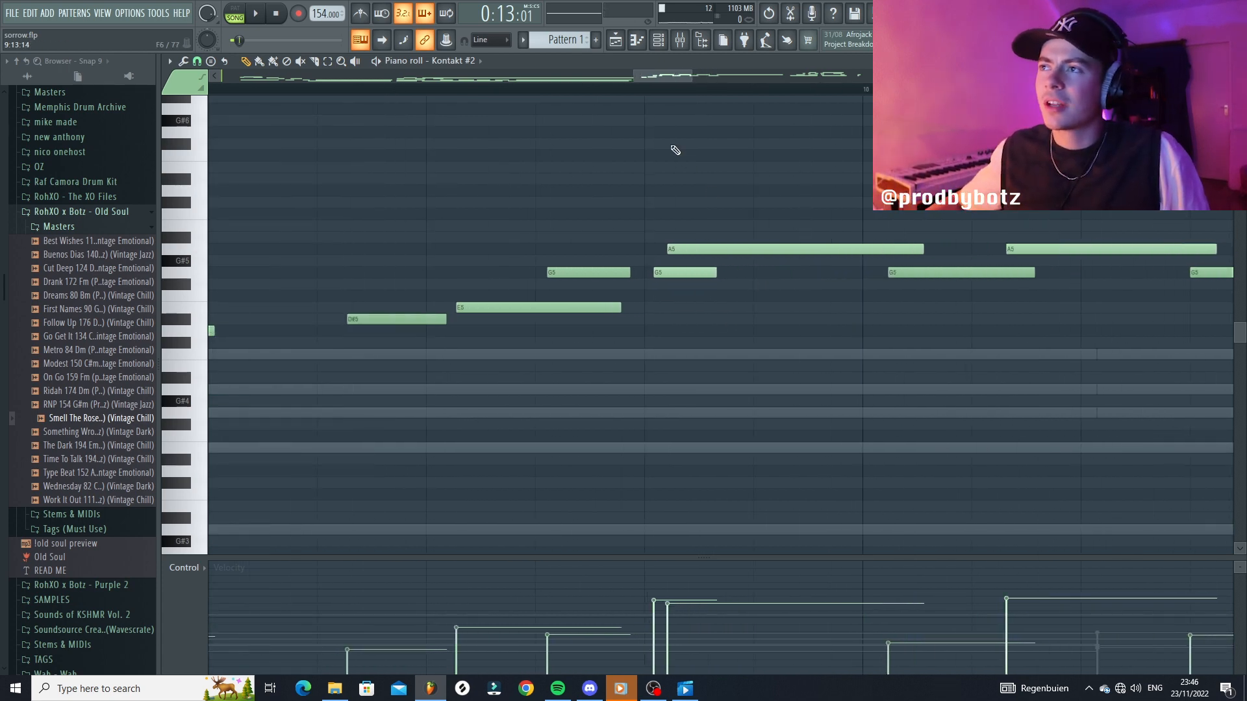
key("space")
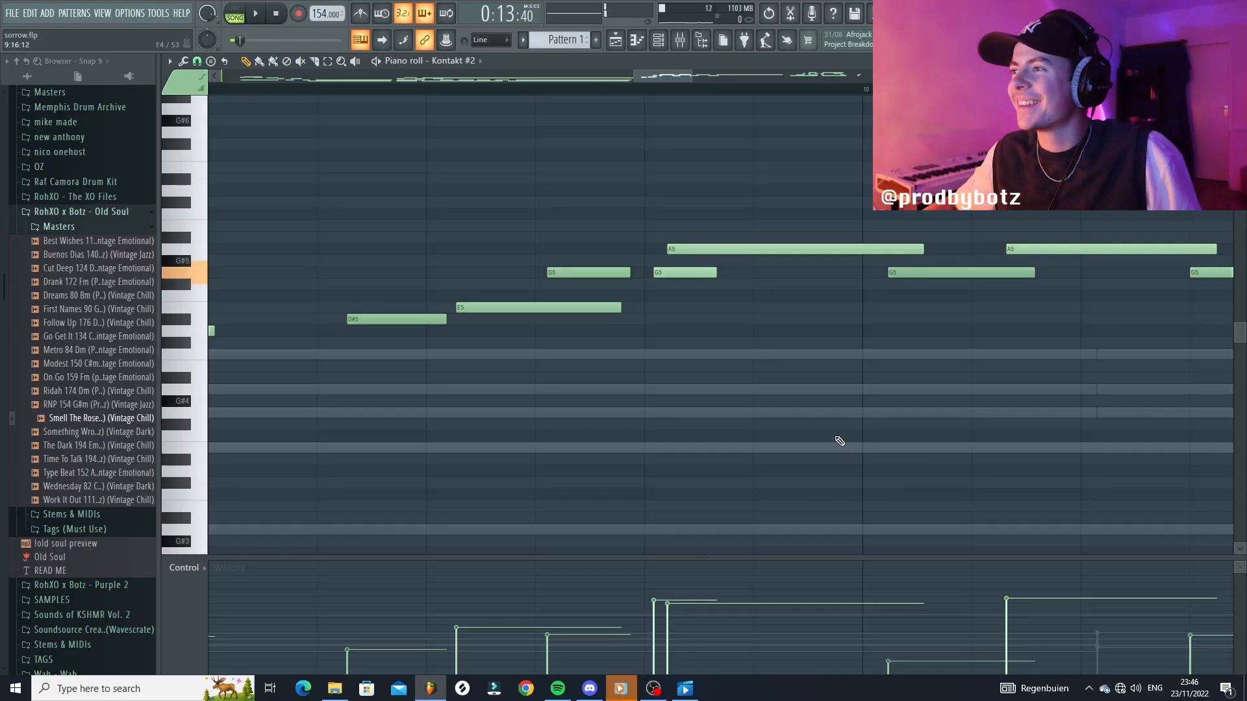
scroll(766, 402, "down", 7)
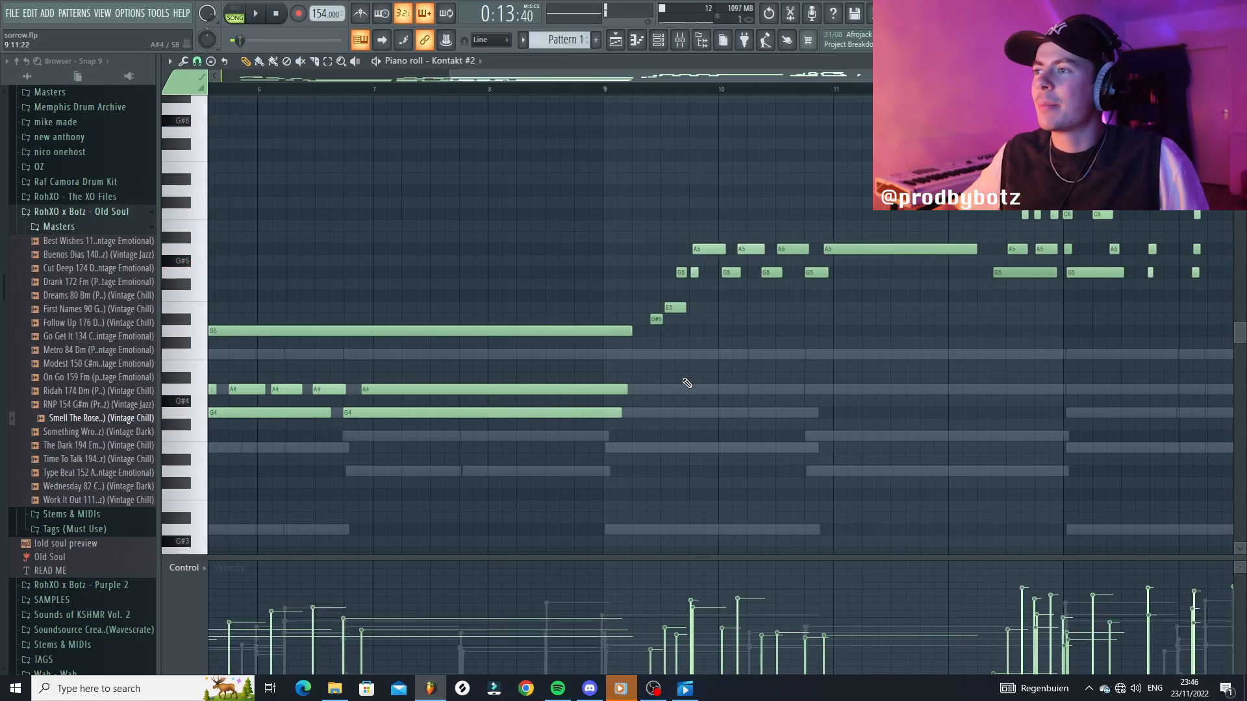
Step: Play back the vocal sample on Track 4 by itself in the playlist, and stop it
scroll(798, 401, "down", 1)
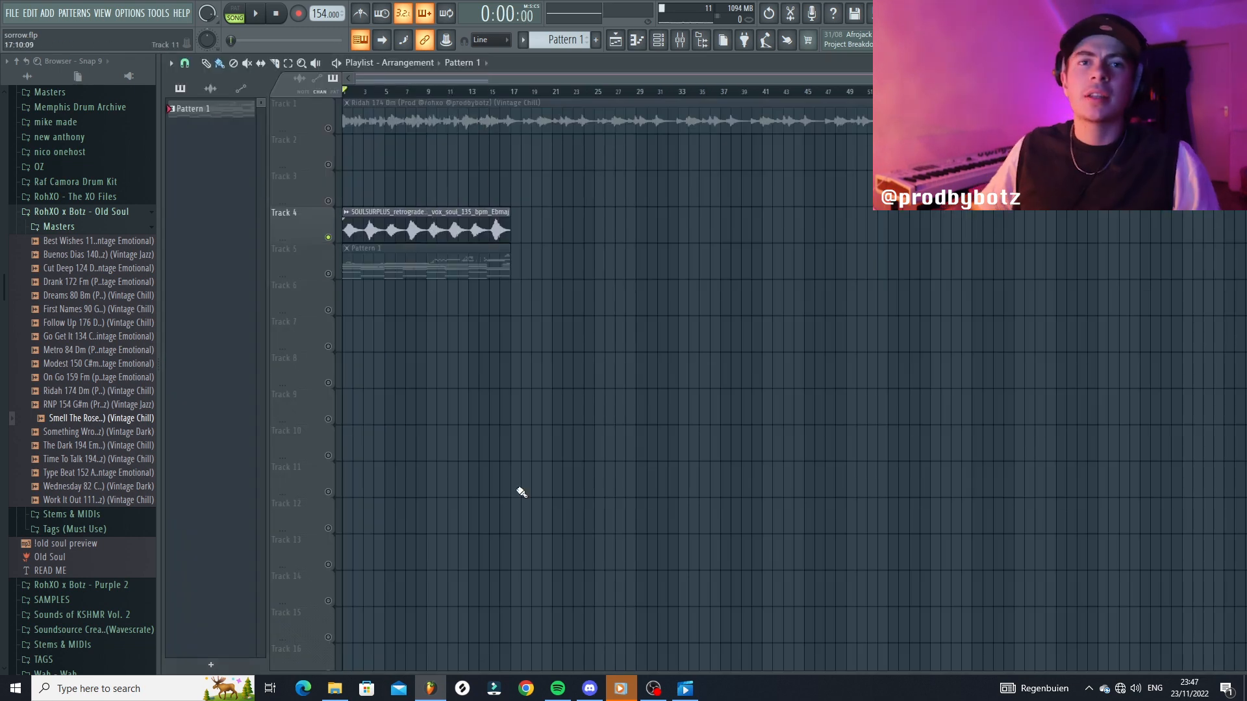
key("space")
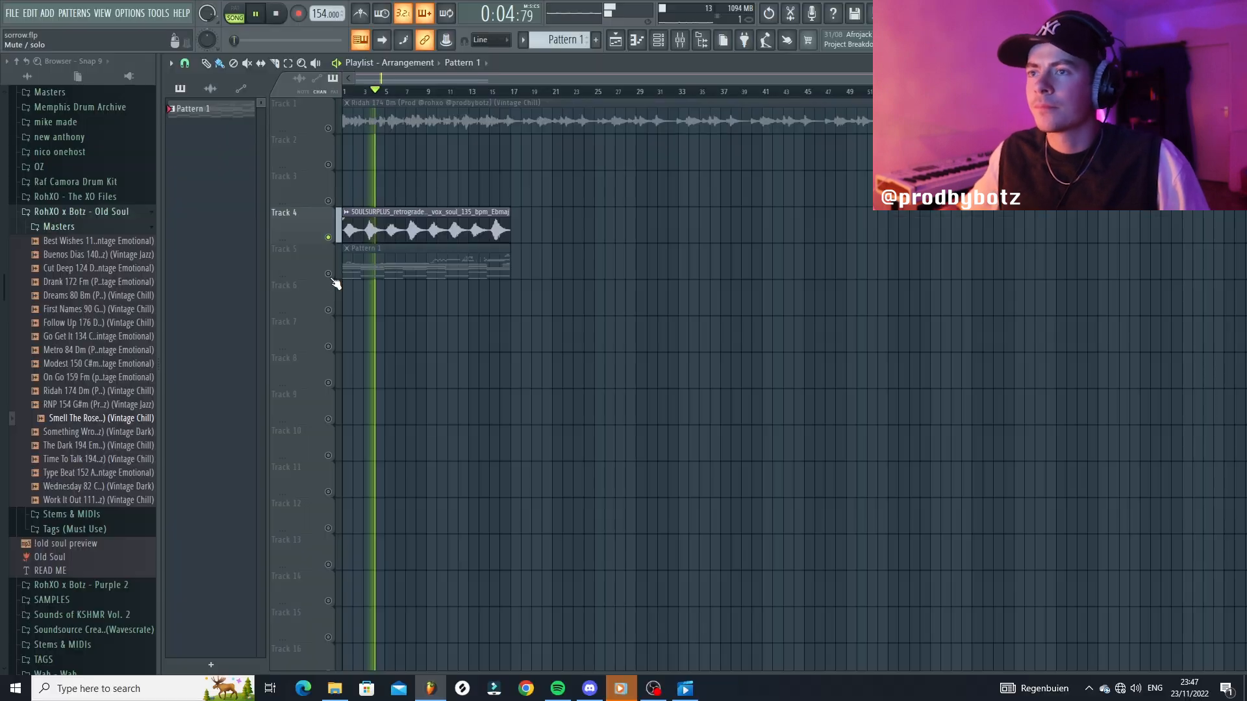
key("space")
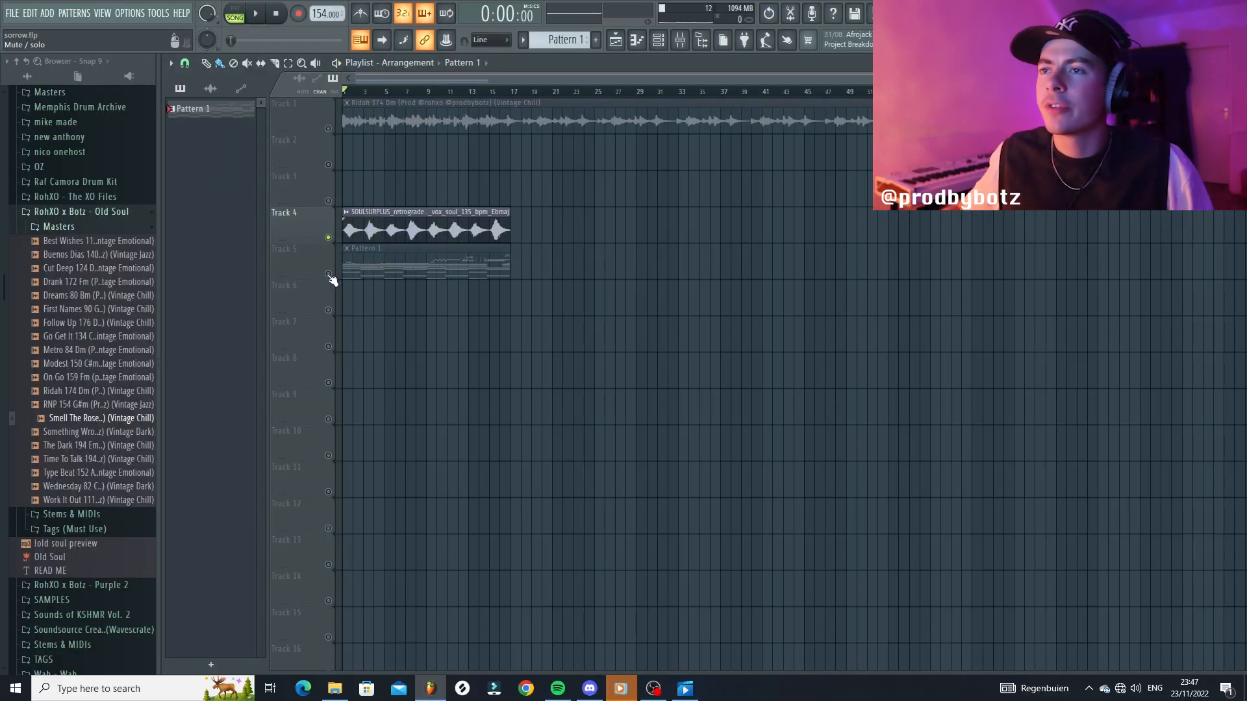
Step: Unmute Track 5 and play its Pattern 1 together with the Track 4 vocal sample
left_click(328, 274)
key("space")
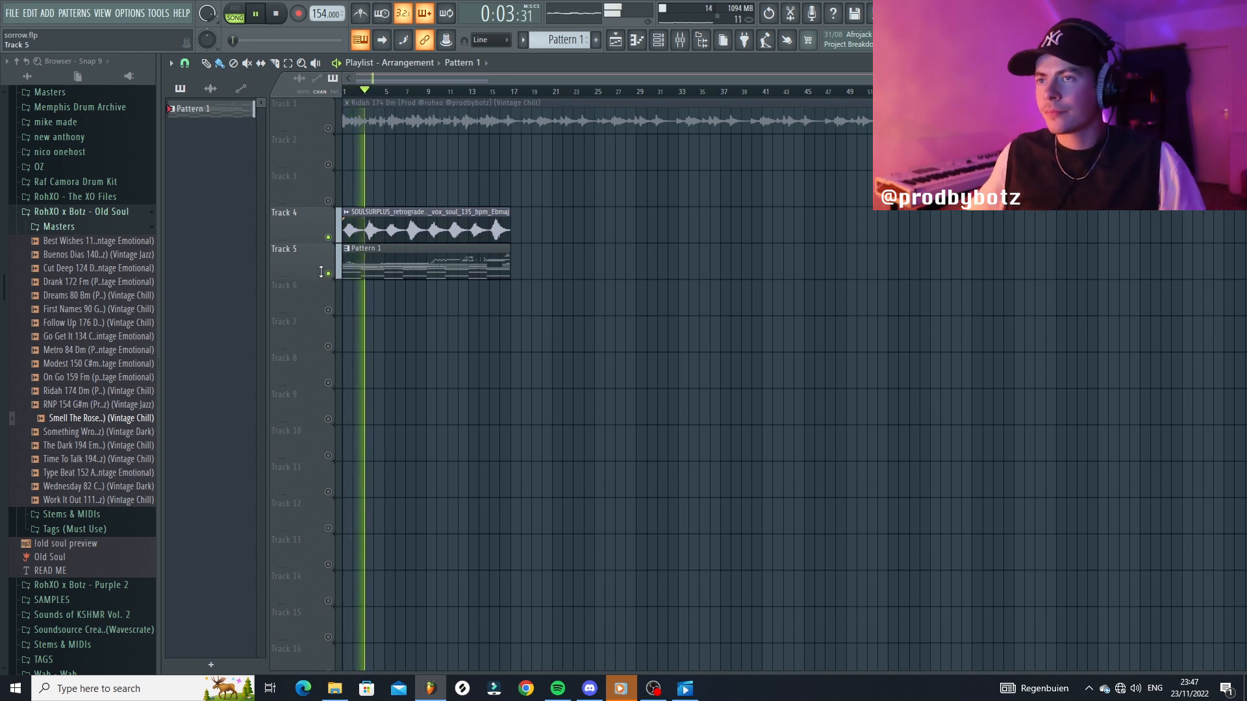
key("space")
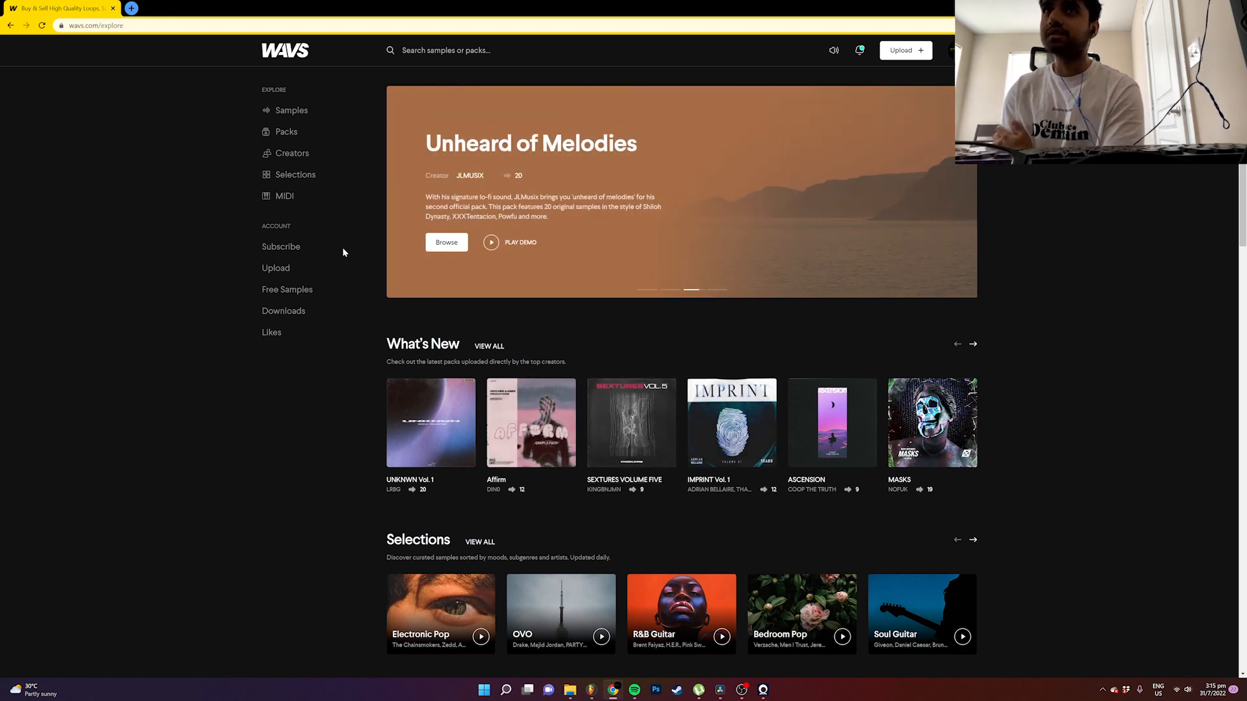
Step: Switch to the browser, look through the Wavs explore page, and preview the ASCENSION pack under What's New
scroll(343, 251, "down", 4)
scroll(364, 344, "down", 10)
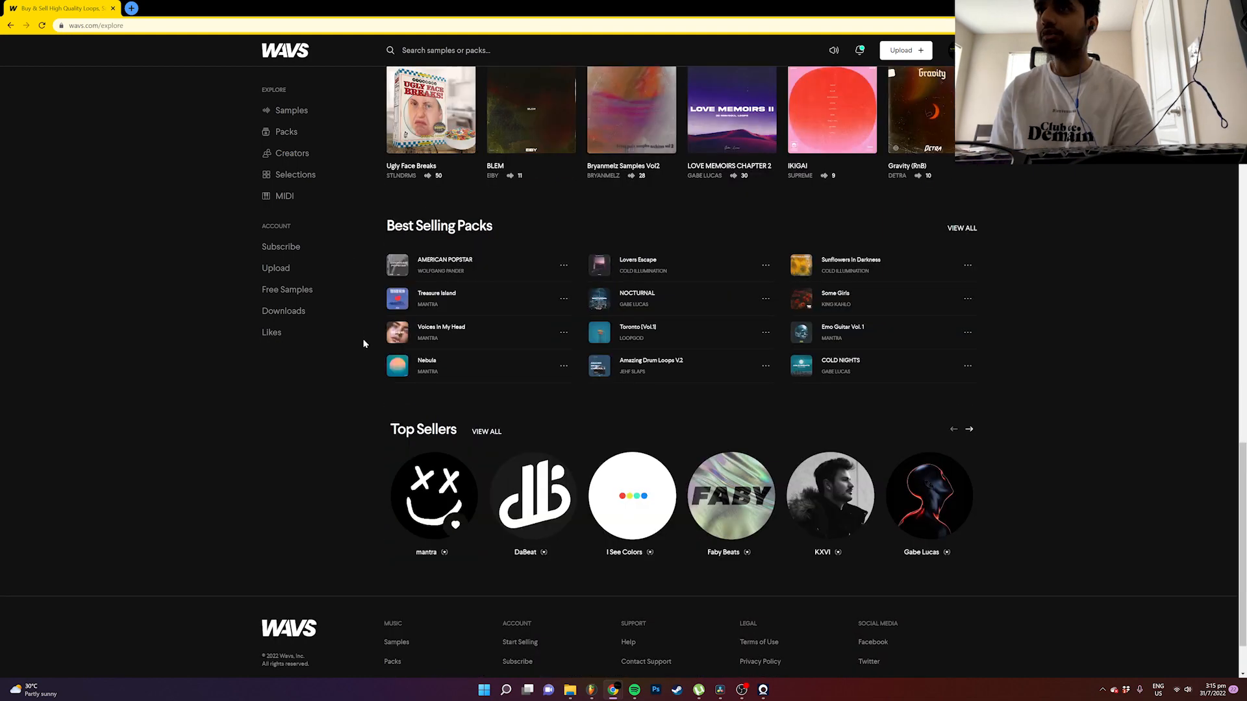
scroll(362, 361, "up", 10)
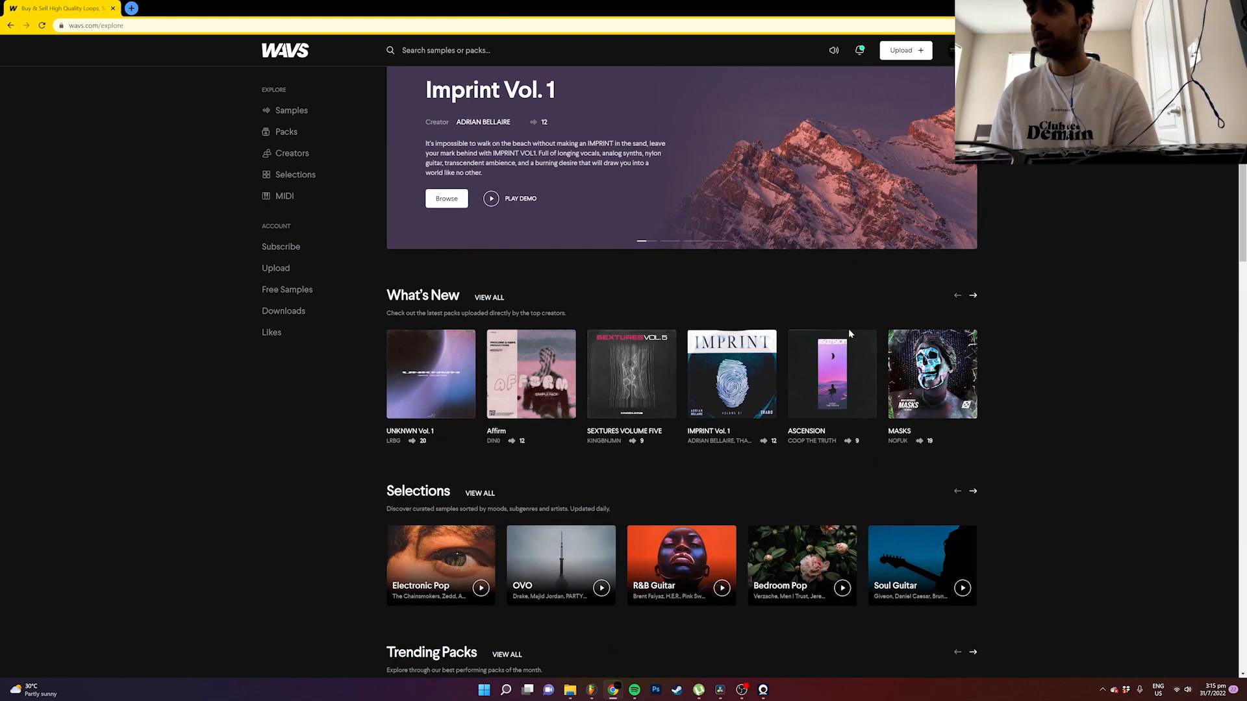
mouse_move(827, 392)
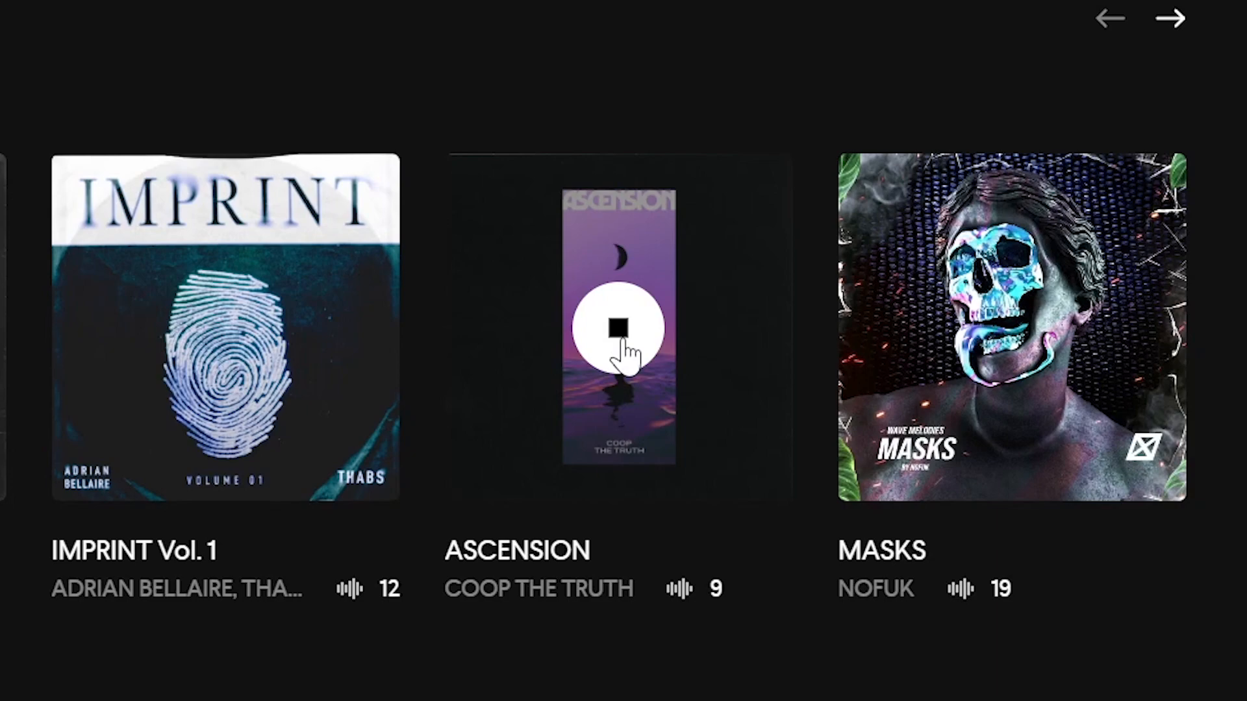
left_click(621, 344)
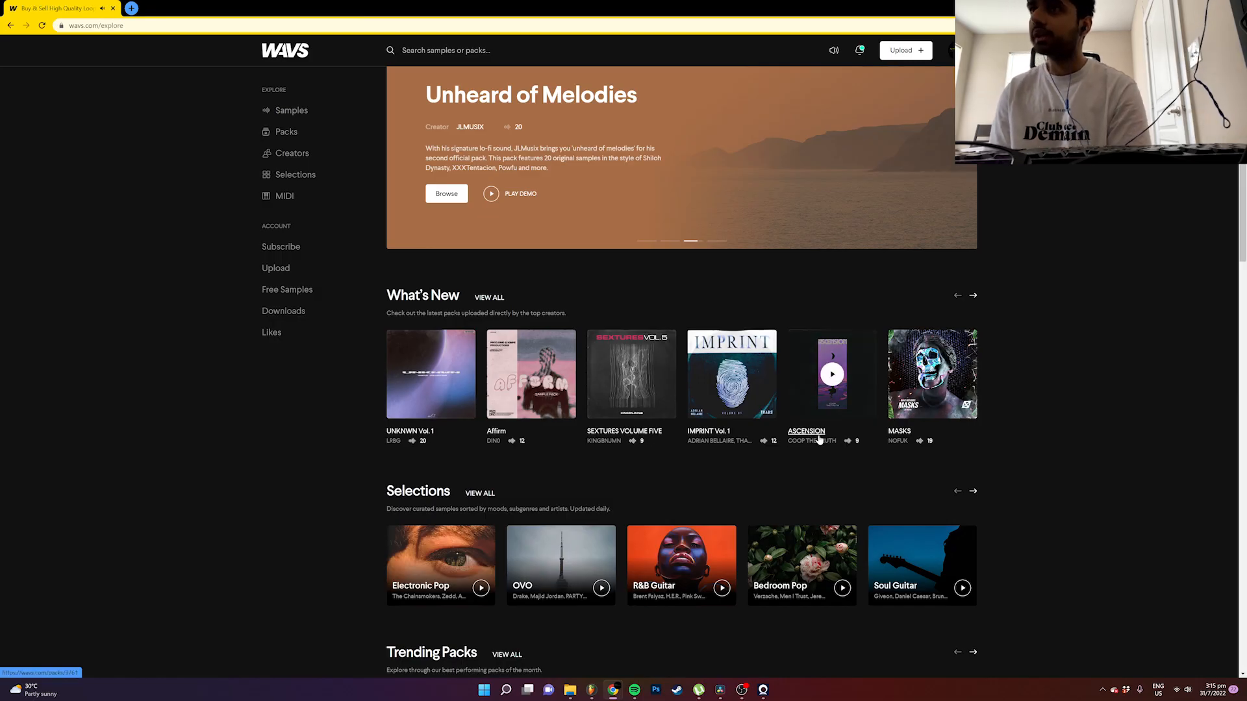
Step: Open the ASCENSION pack's page, look over its sample list, and return to the explore page
left_click(820, 440)
scroll(835, 396, "down", 1)
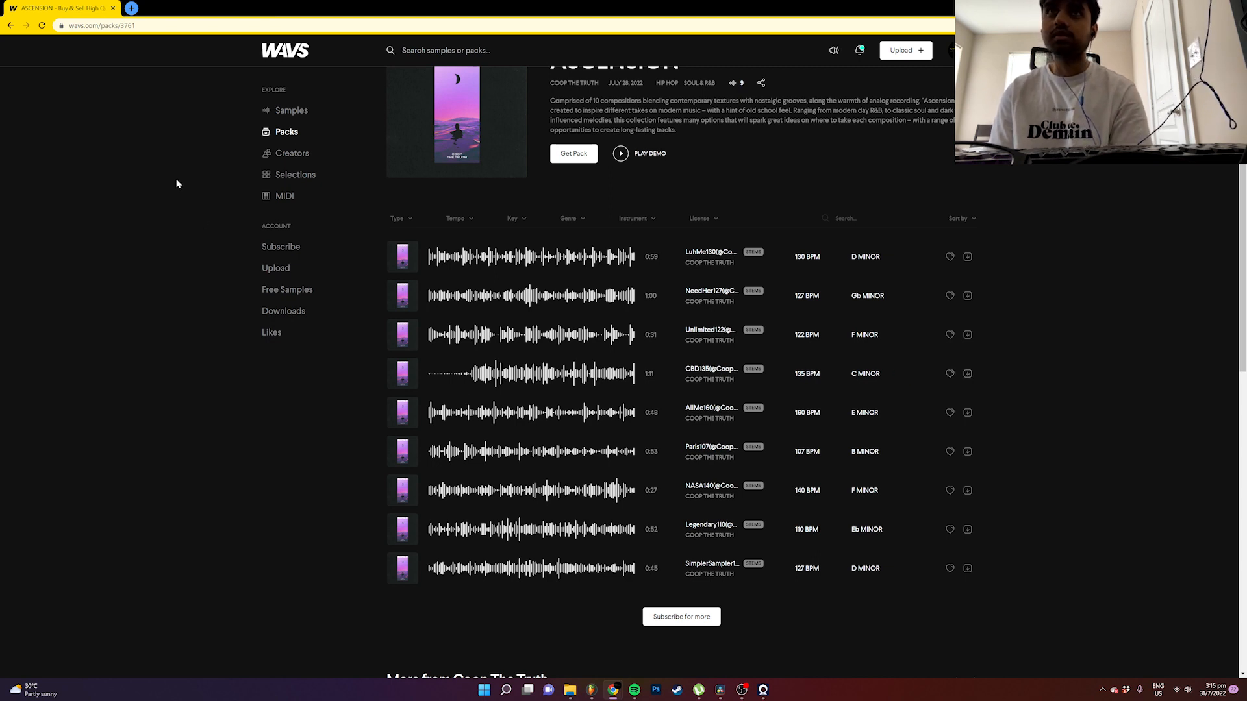
scroll(178, 183, "up", 1)
left_click(11, 26)
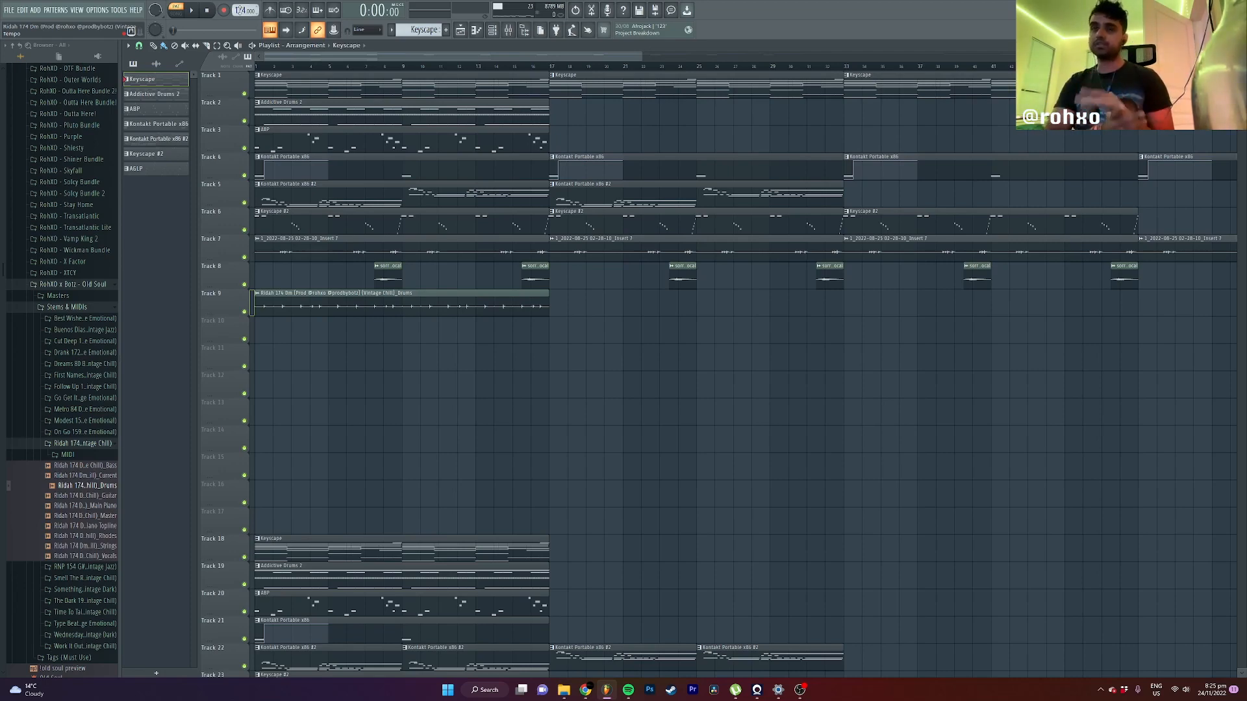
Step: Switch to FL Studio, open the Track 1 Keyscape pattern in the piano roll, view its instrument, and play the chords
double_click(324, 90)
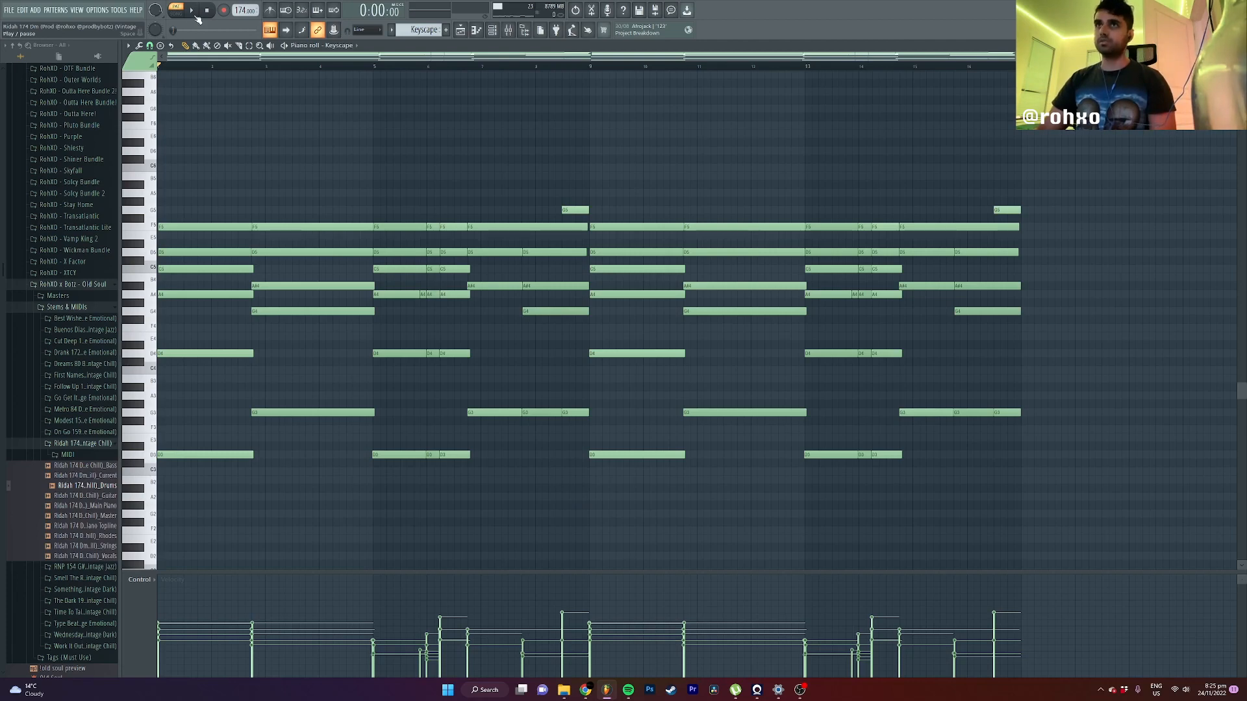
left_click(504, 32)
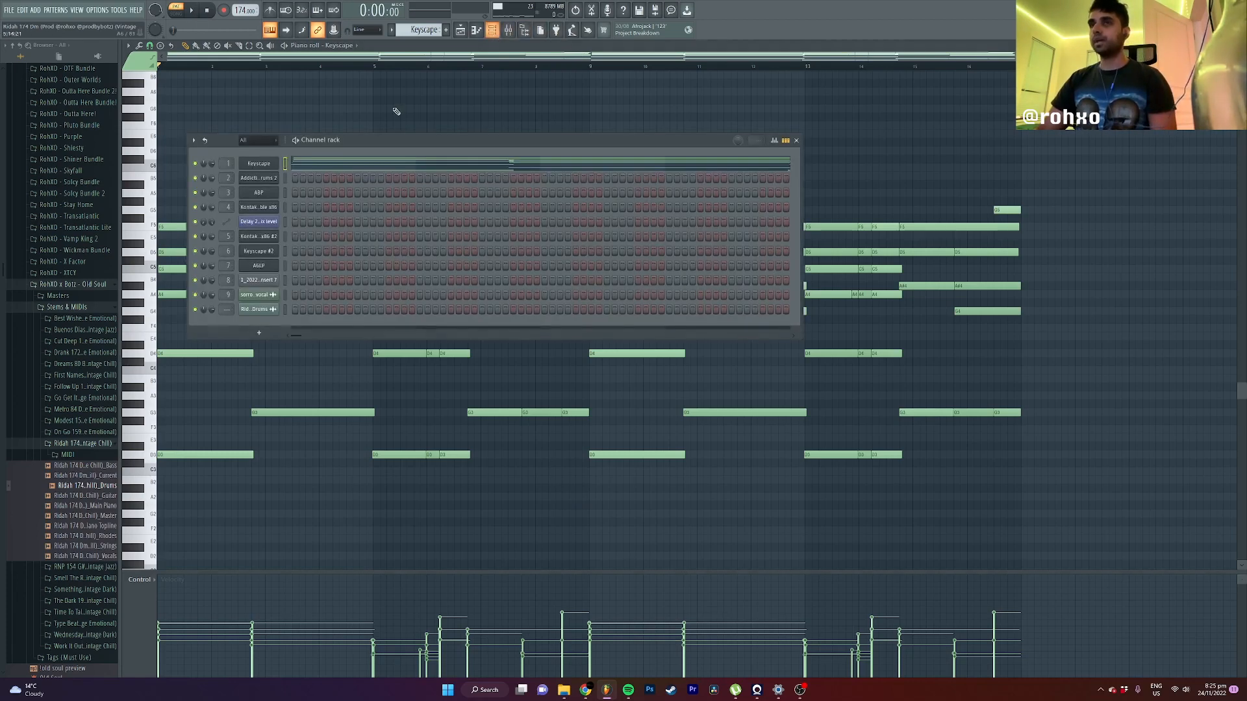
left_click(261, 167)
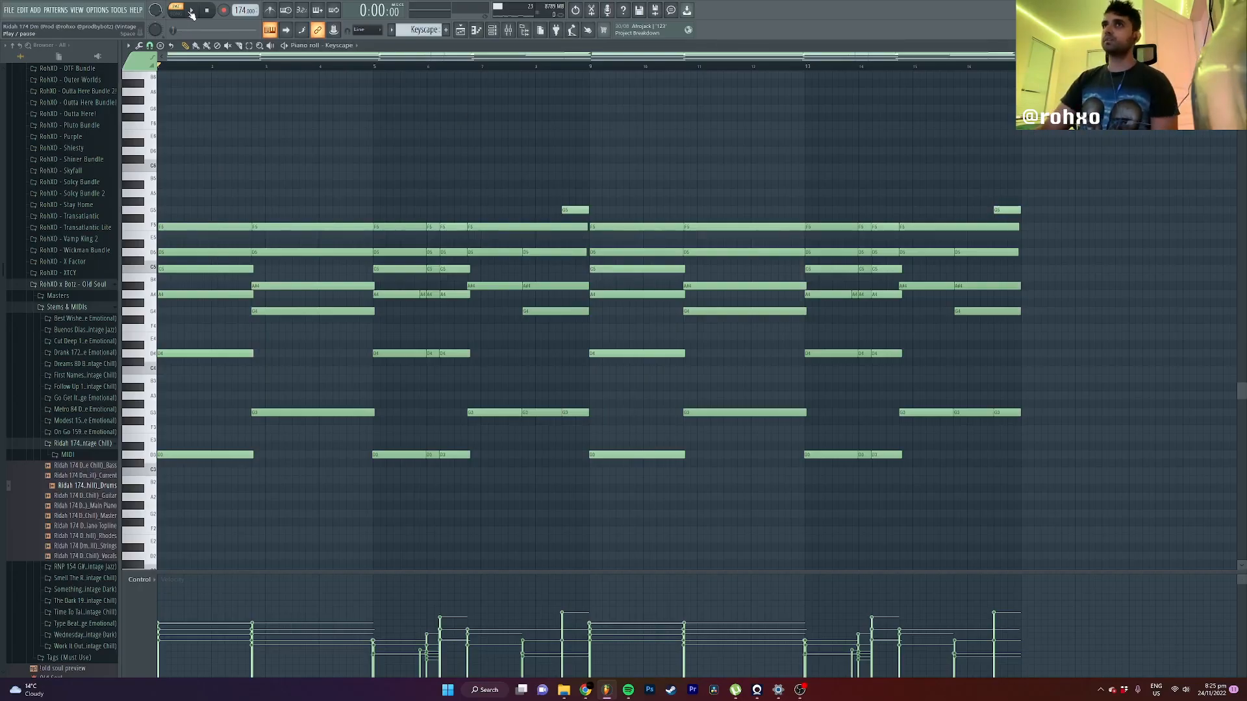
left_click(191, 13)
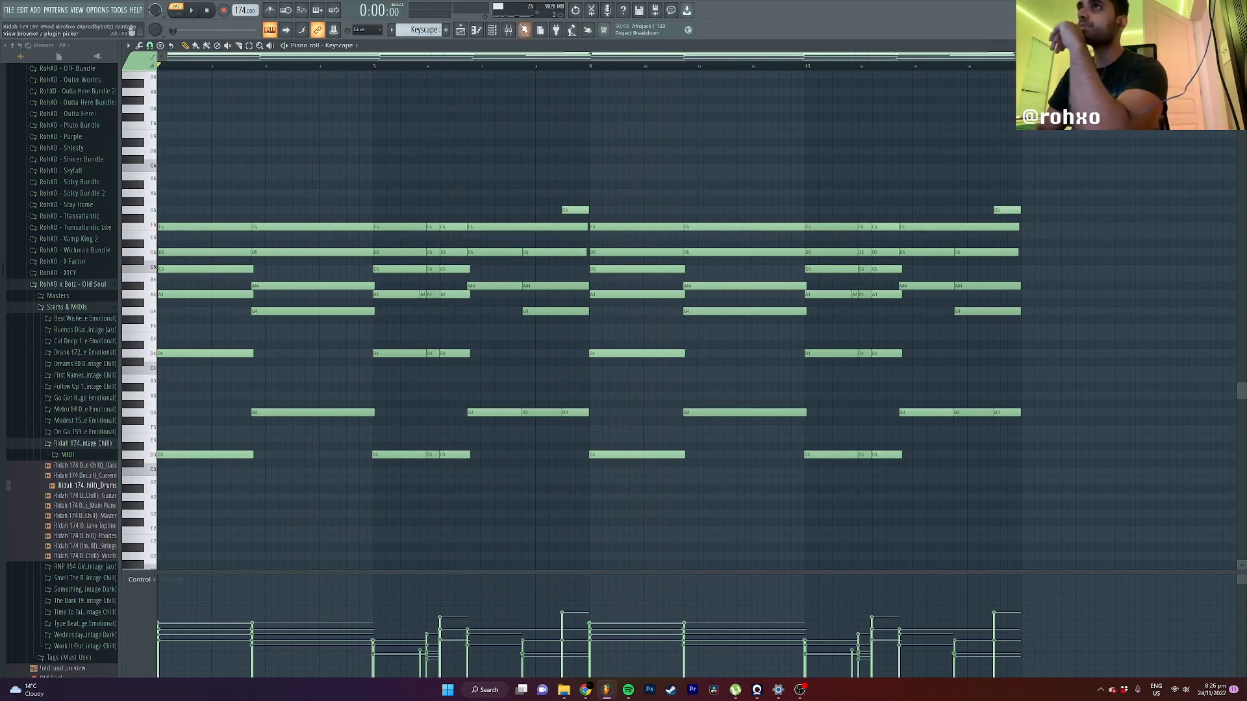
Step: Inspect the Main Piano mixer track's ValhallaVintageVerb, RC-20 Retro Color and Fruity Parametric EQ 2 effects
left_click(509, 31)
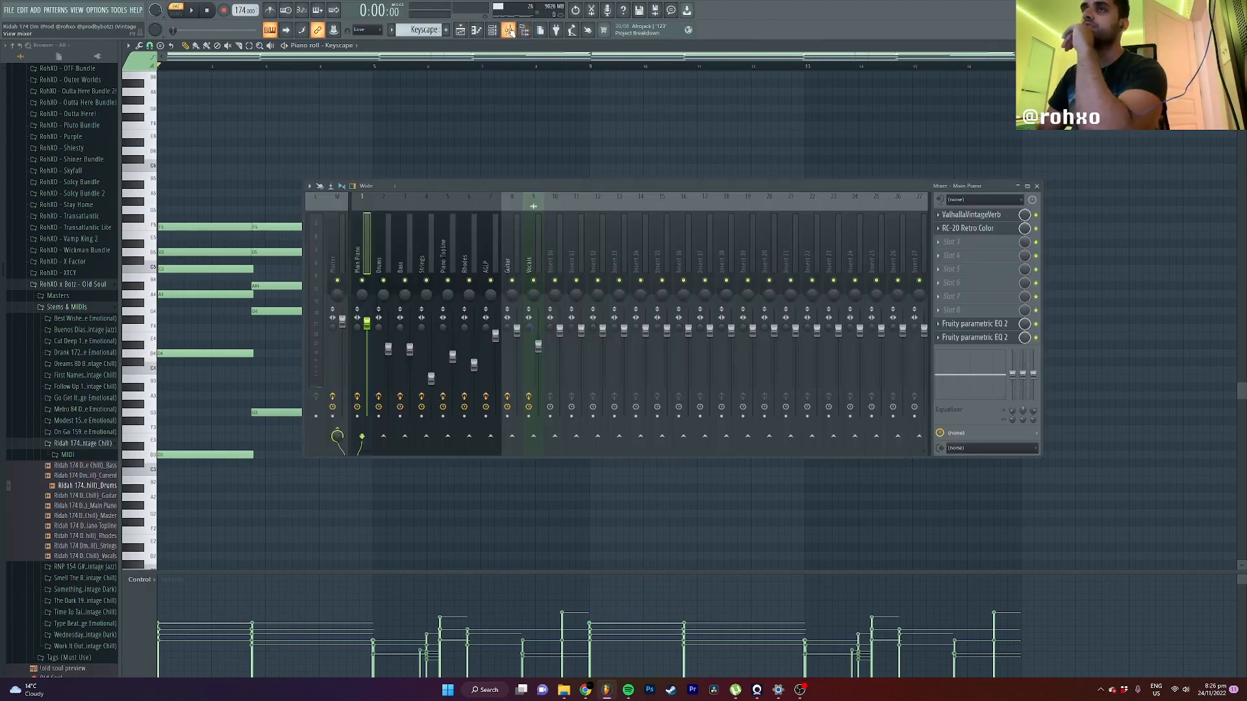
left_click(965, 215)
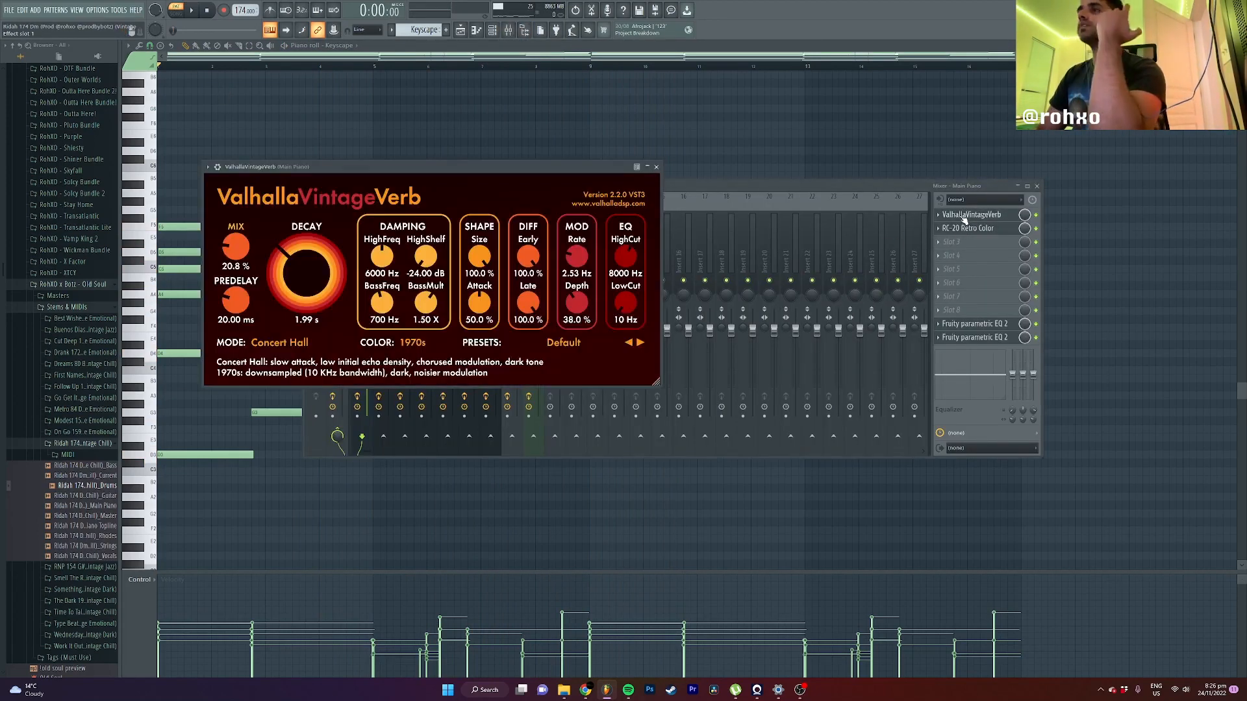
left_click(961, 227)
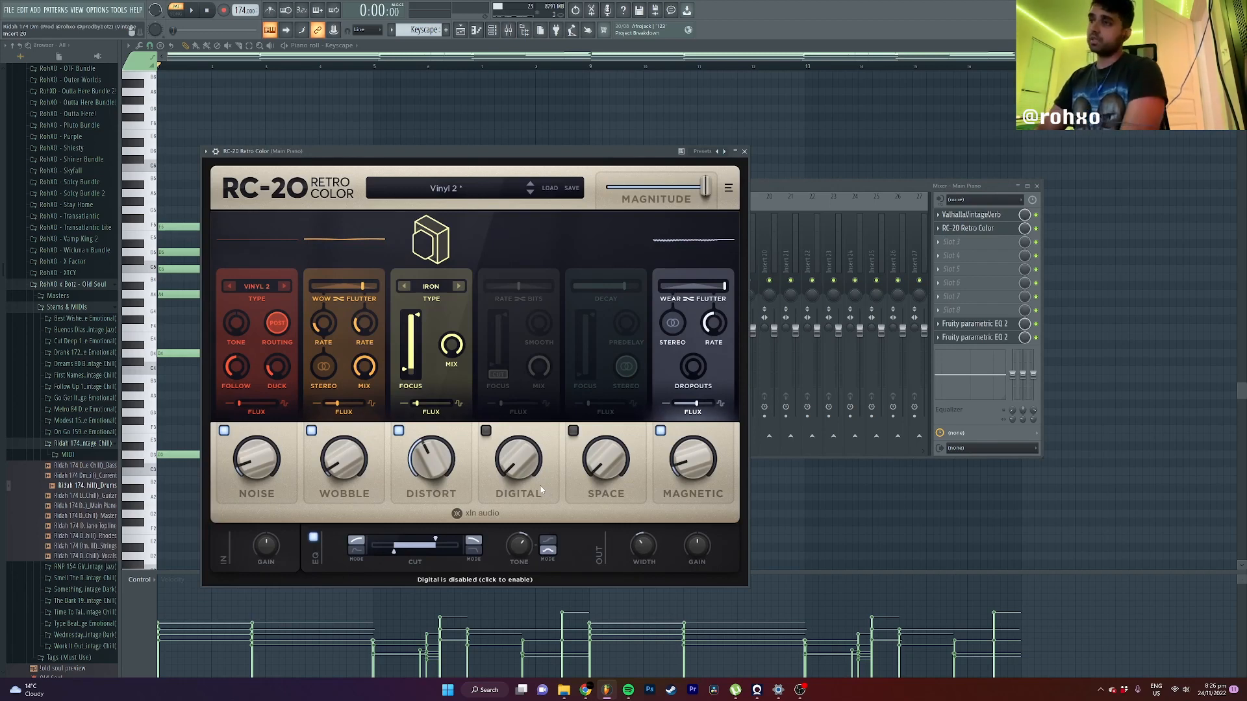
left_click(974, 323)
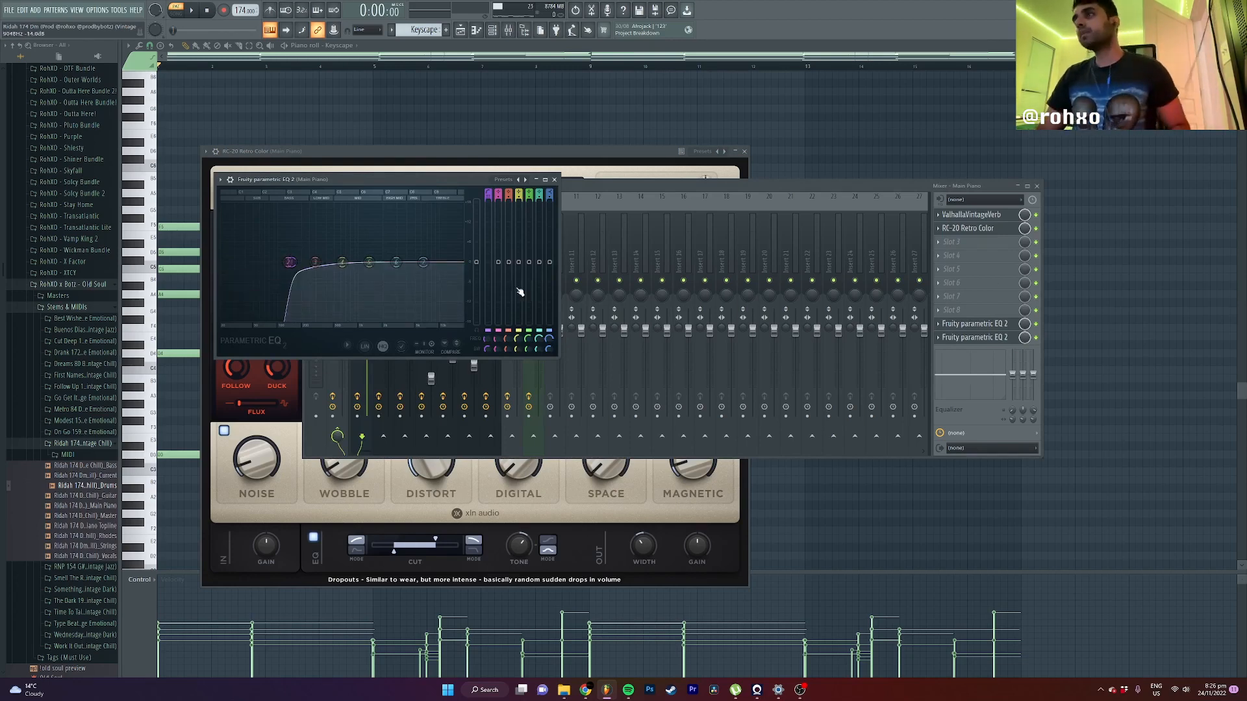
left_click(832, 139)
Step: Change to the Addictive Drums 2 pattern and open its channel in the piano roll
key("KP_Add")
left_click(492, 30)
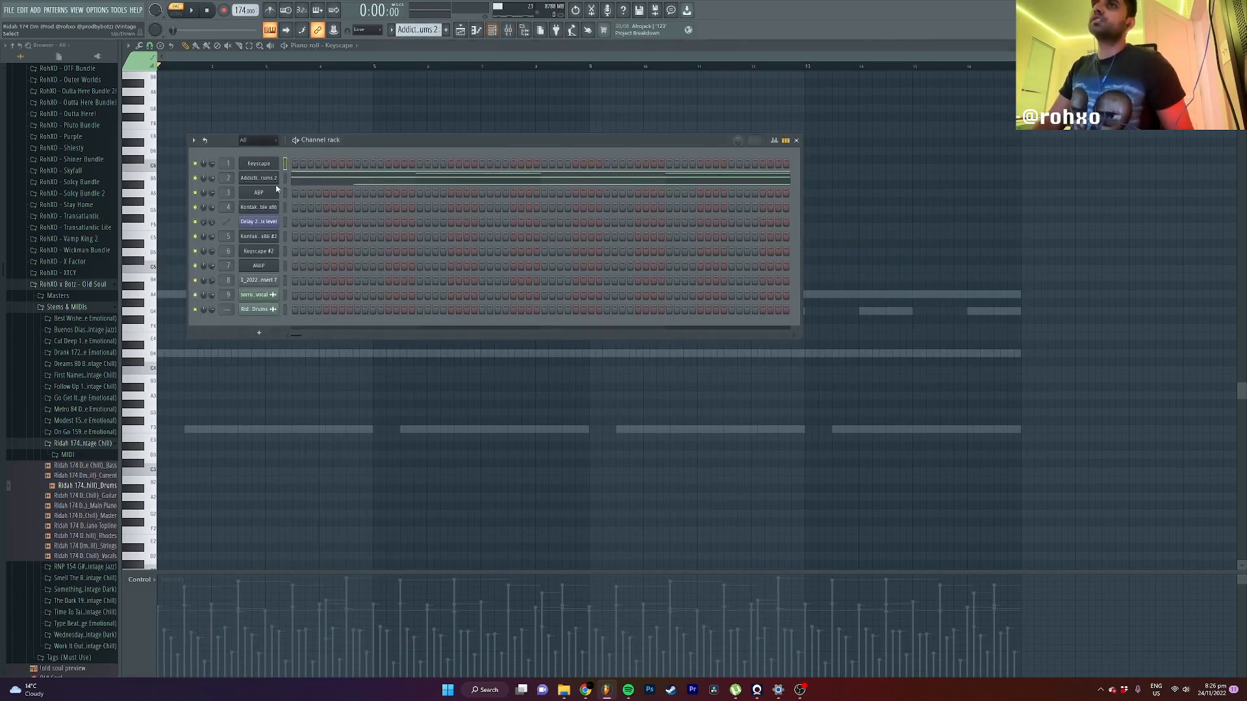
right_click(278, 178)
left_click(299, 176)
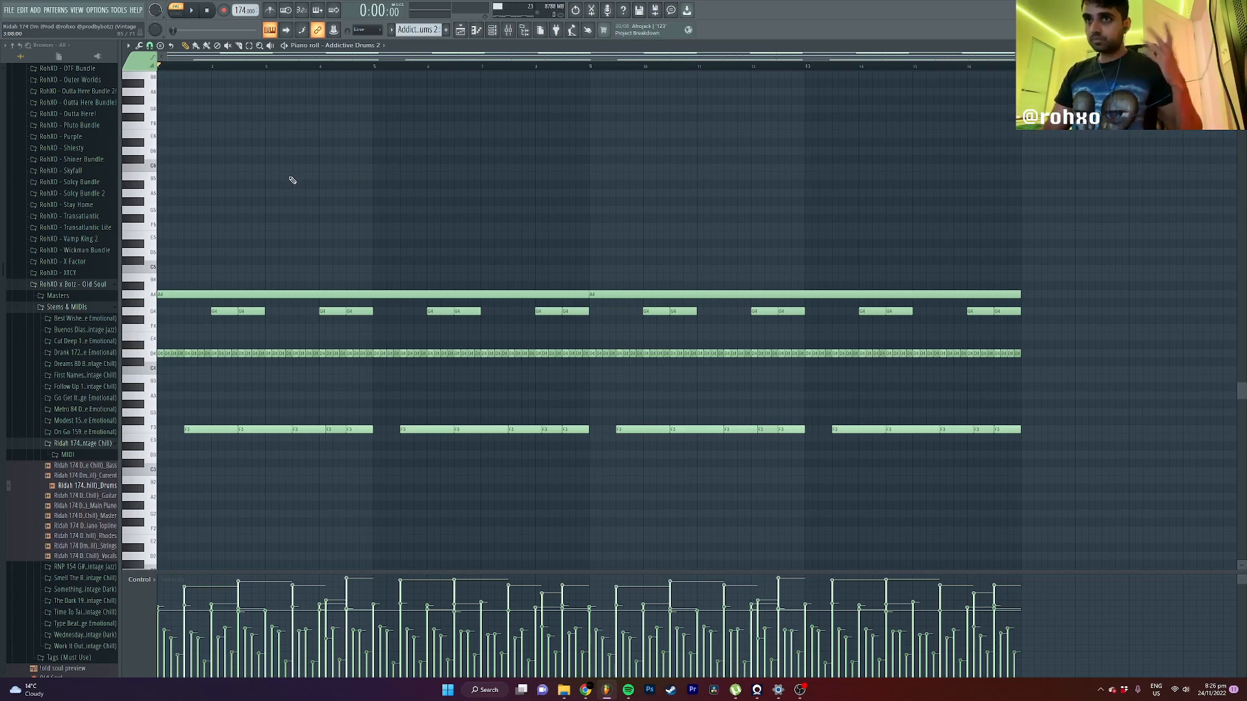
Step: Open the Addictive Drums 2 channel's settings and show its plugin interface
left_click(499, 39)
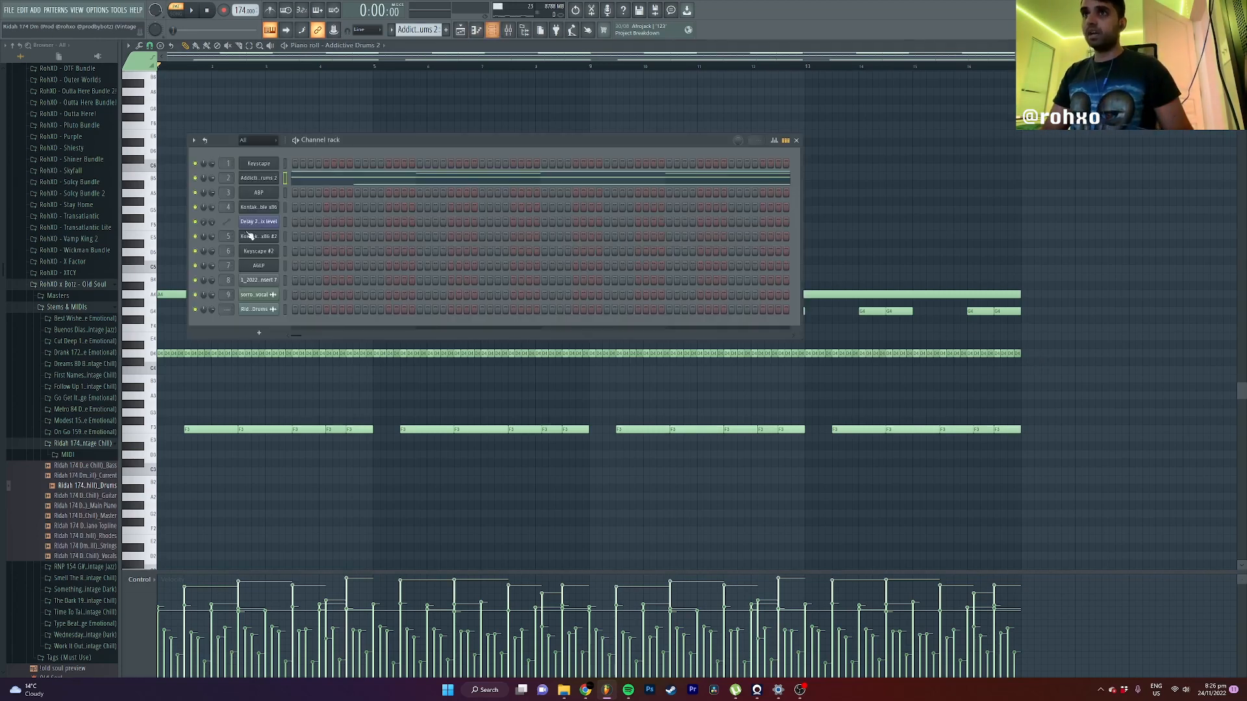
left_click(267, 183)
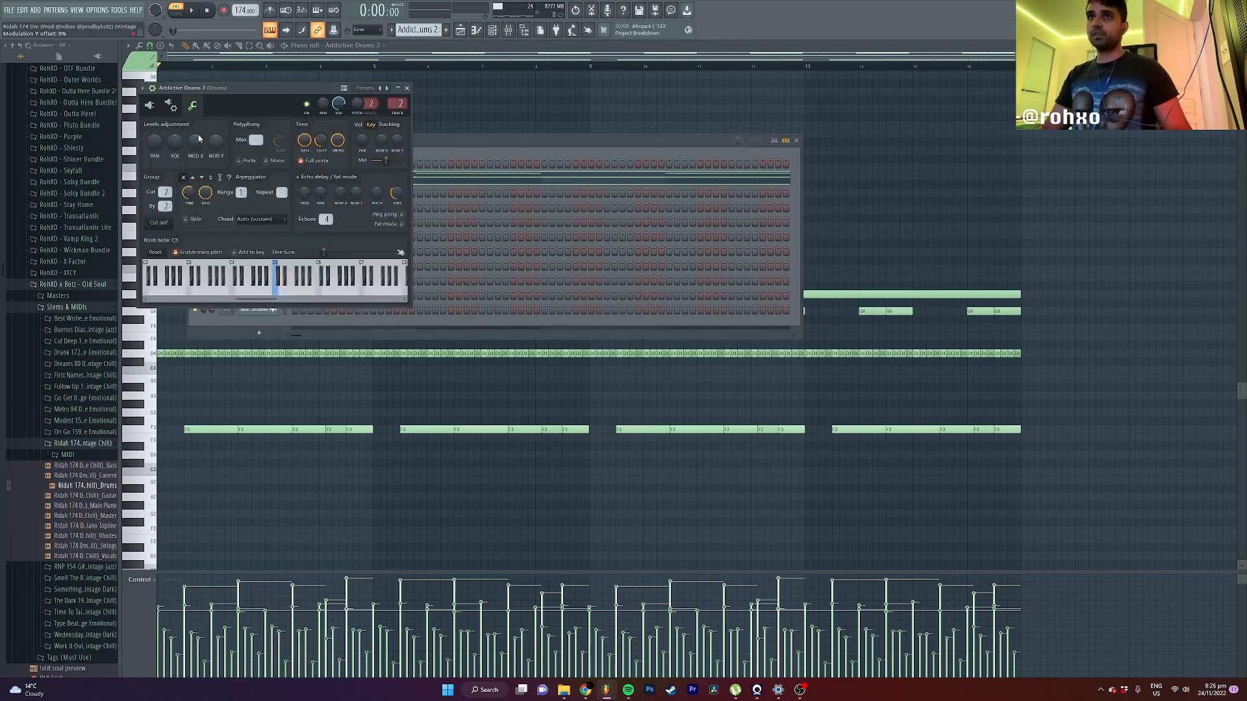
left_click(149, 105)
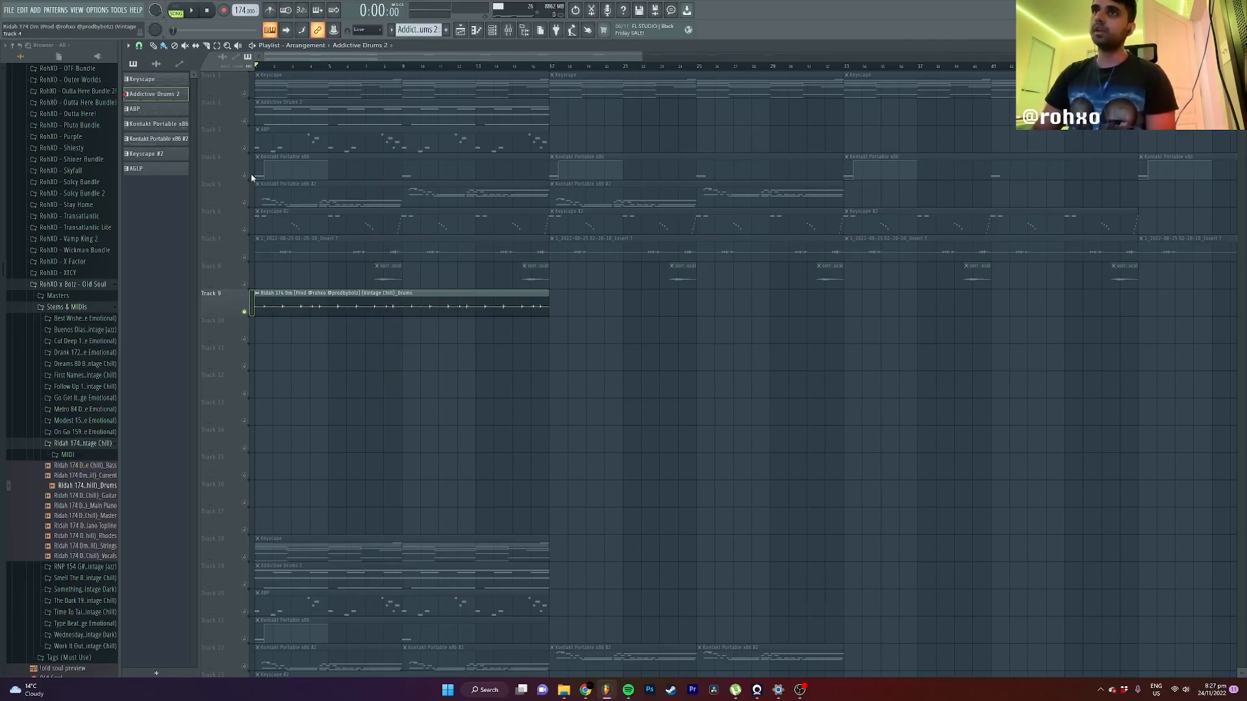
Step: Solo Track 2, open its Addictive Drums 2 clip in the piano roll, and select the row of D4 notes
right_click(245, 122)
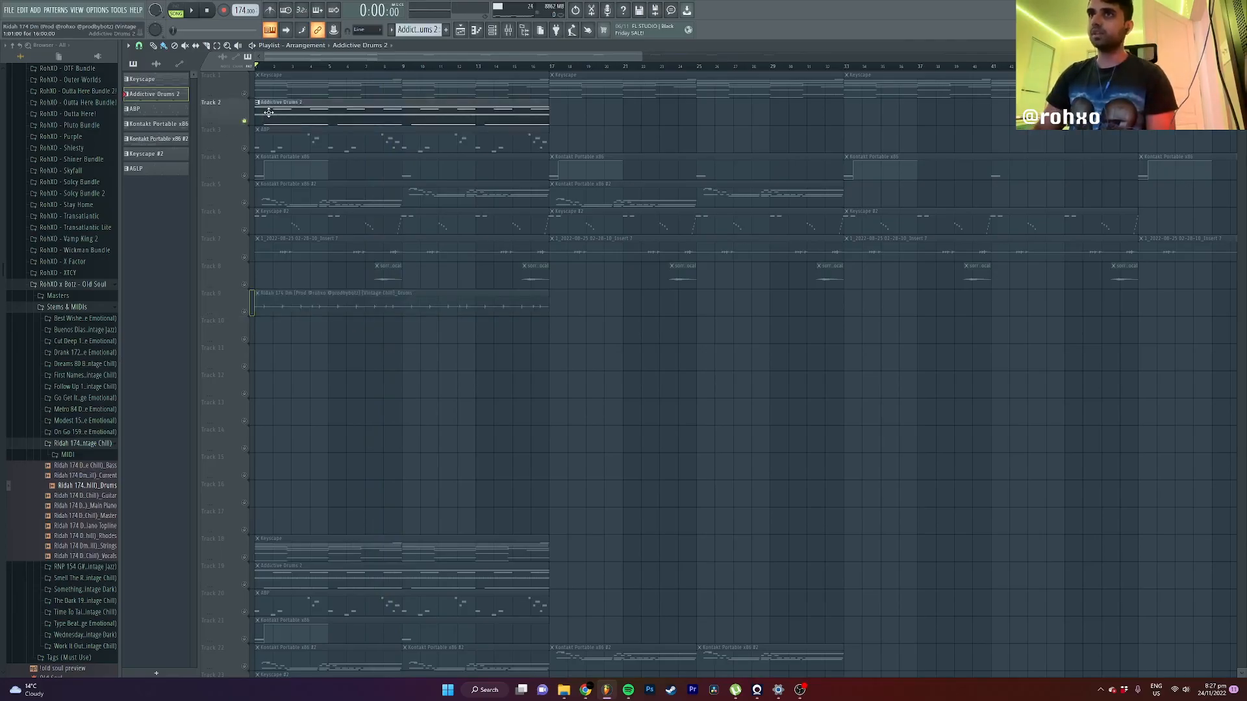
double_click(289, 114)
left_click_drag(1104, 389, 144, 362)
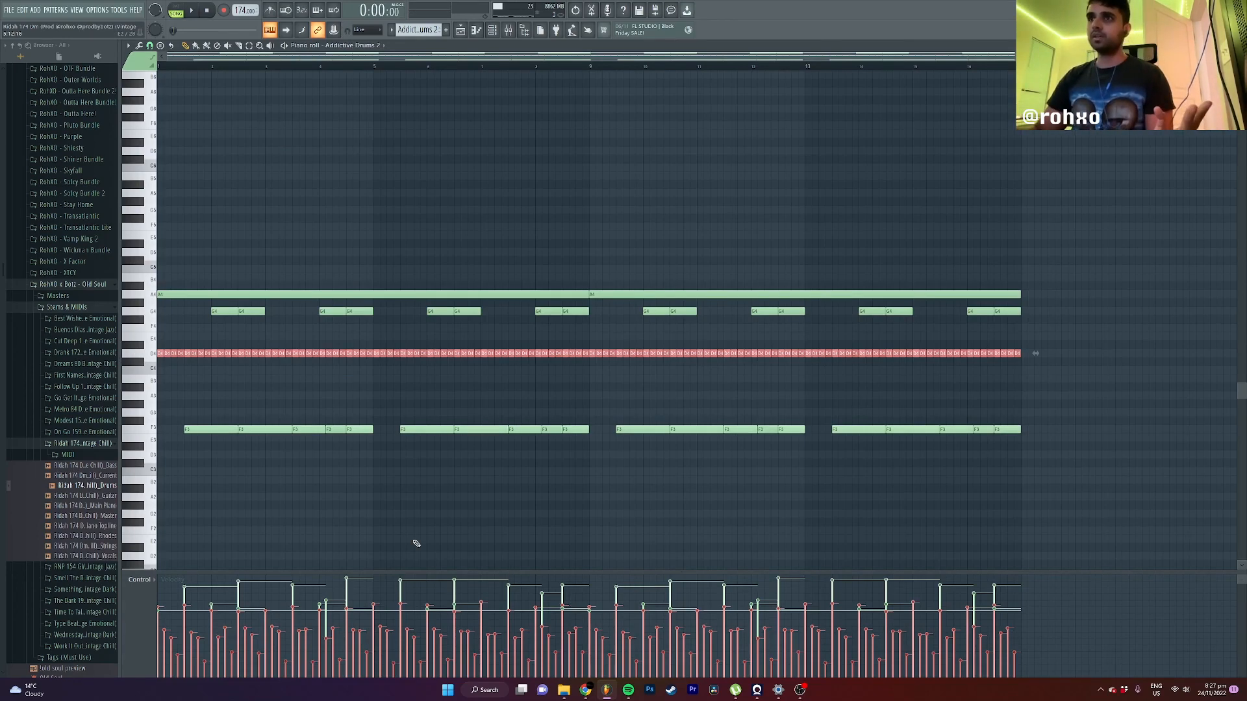
Step: Try moving a D4 drum note near the end of bar 5 upward, and undo the change
left_click(427, 439)
left_click_drag(416, 354, 437, 333)
key("ctrl+z")
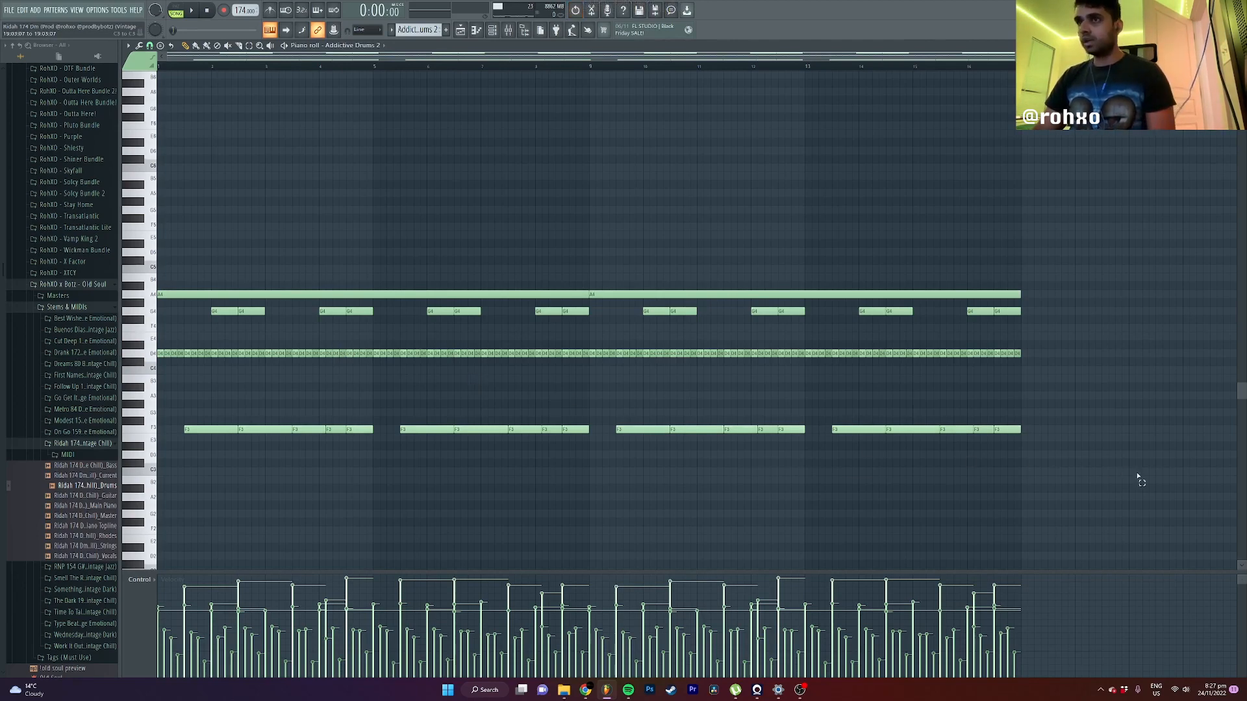
Step: Highlight the repeated D4 notes and the F3 notes of the drum pattern in turn, and clear the selection
left_click_drag(1138, 477, 111, 392)
left_click_drag(1128, 401, 65, 354)
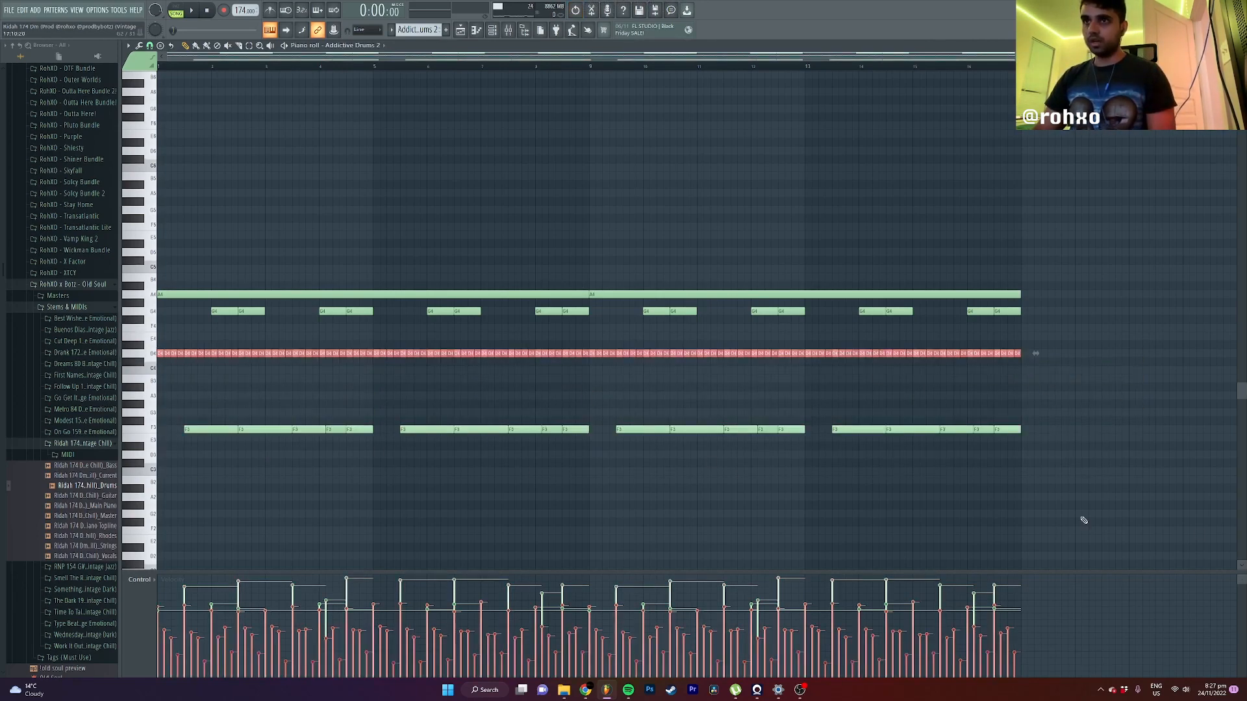
scroll(1071, 507, "down", 1)
left_click_drag(1084, 501, 164, 383)
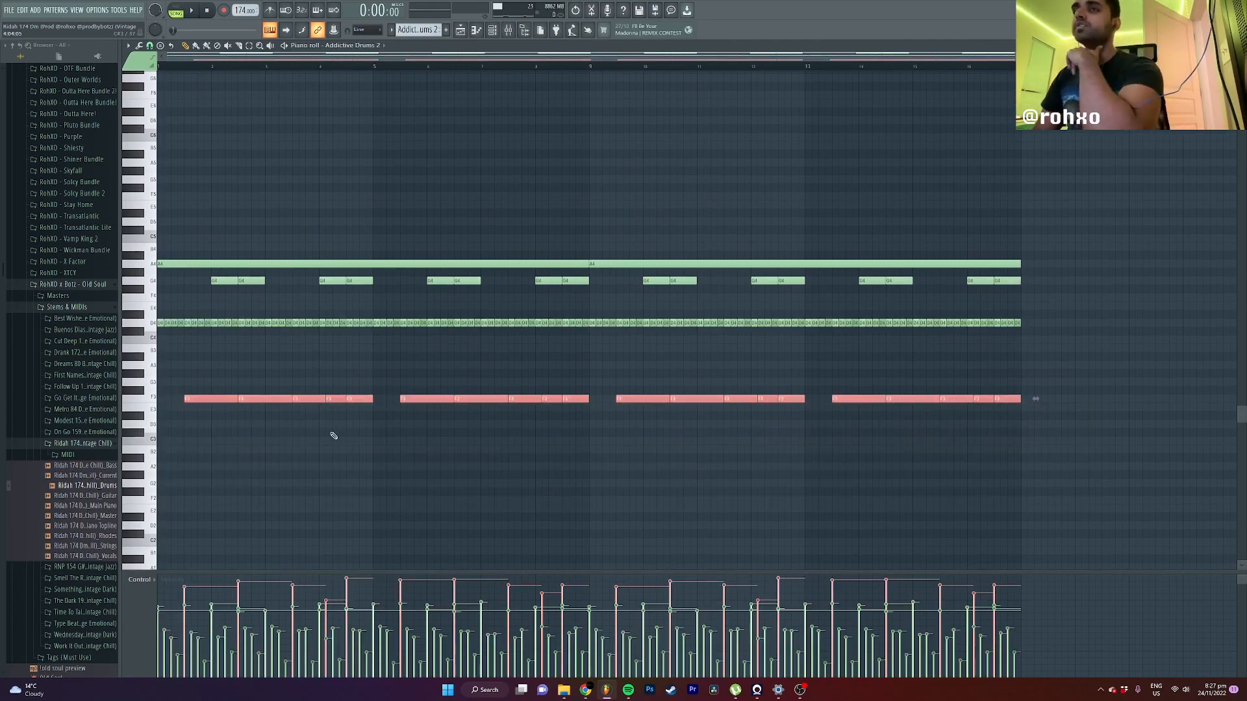
left_click(238, 293)
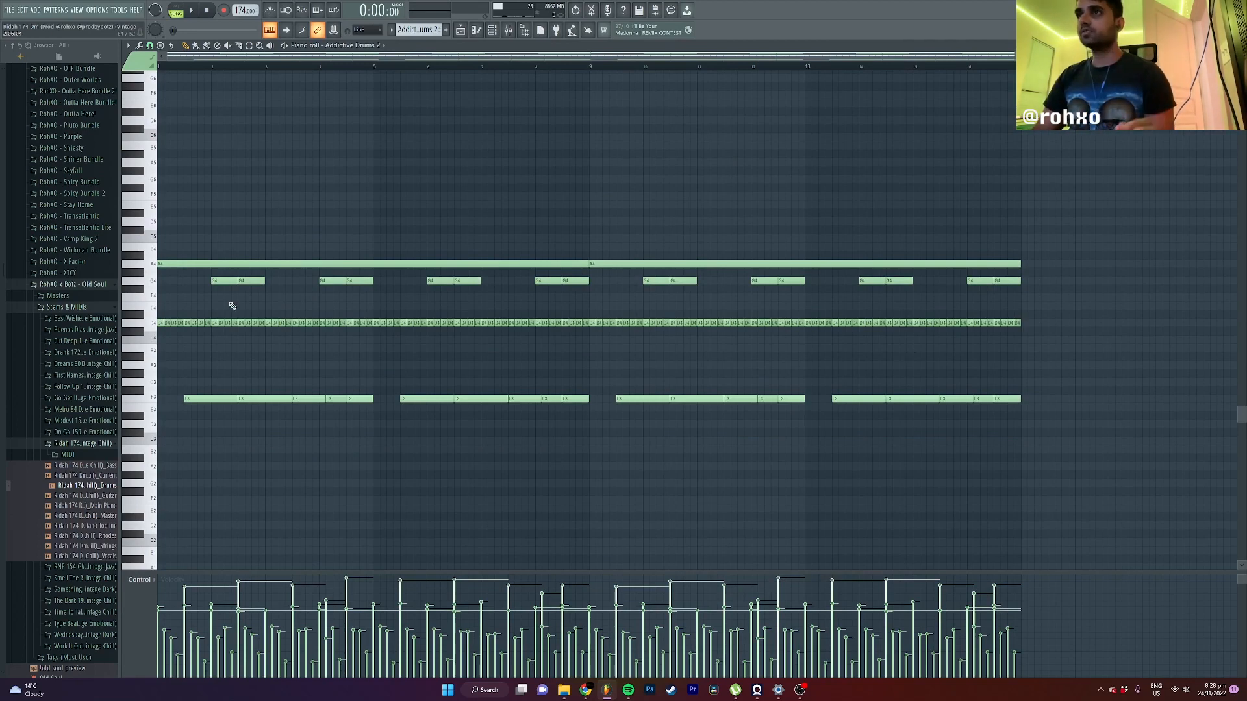
Step: Look at the preset loaded in Addictive Drums 2 and switch to the channel's miscellaneous settings
left_click(492, 30)
left_click(263, 178)
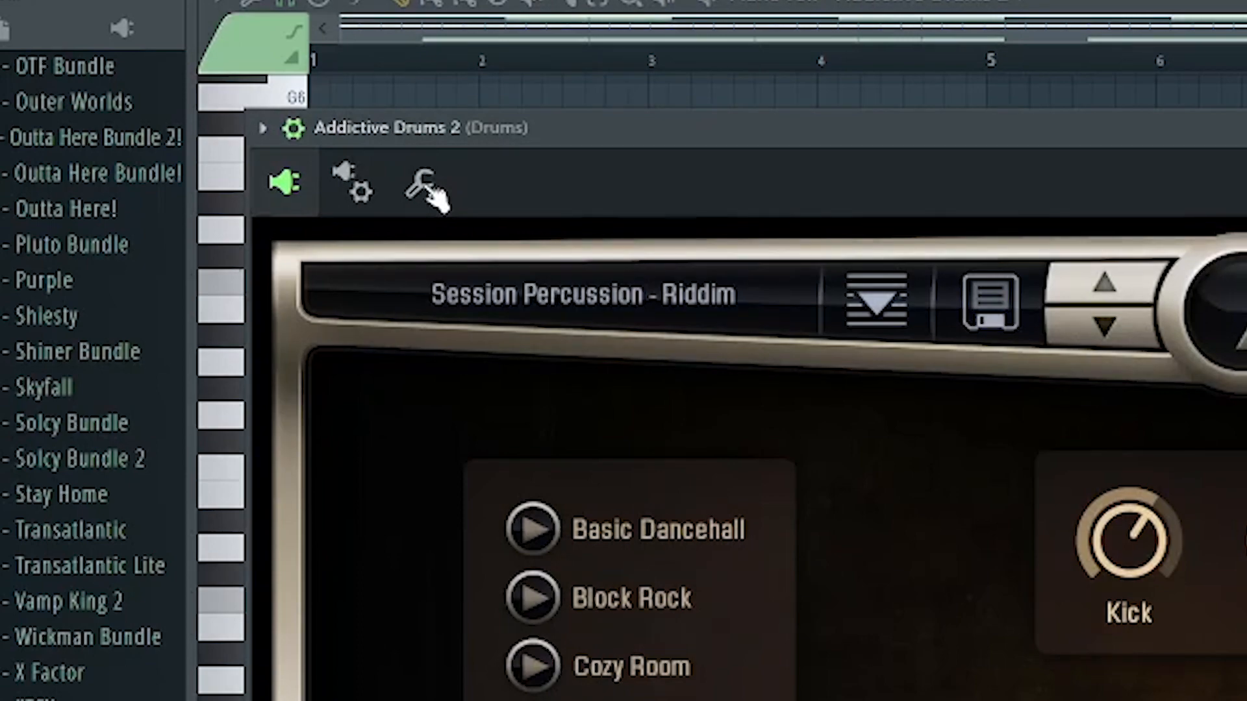
left_click(422, 187)
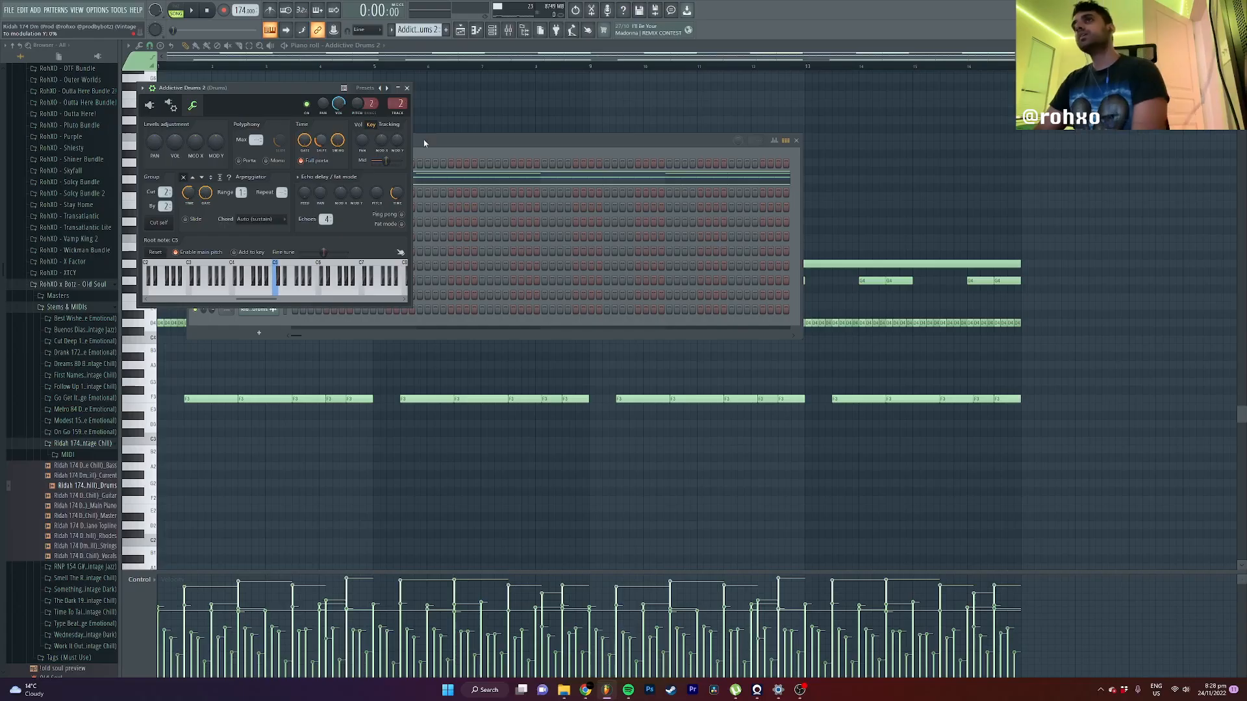
Step: Inspect the ValhallaVintageVerb and RC-20 Retro Color effects on the Drums mixer track
right_click(512, 114)
key("F9")
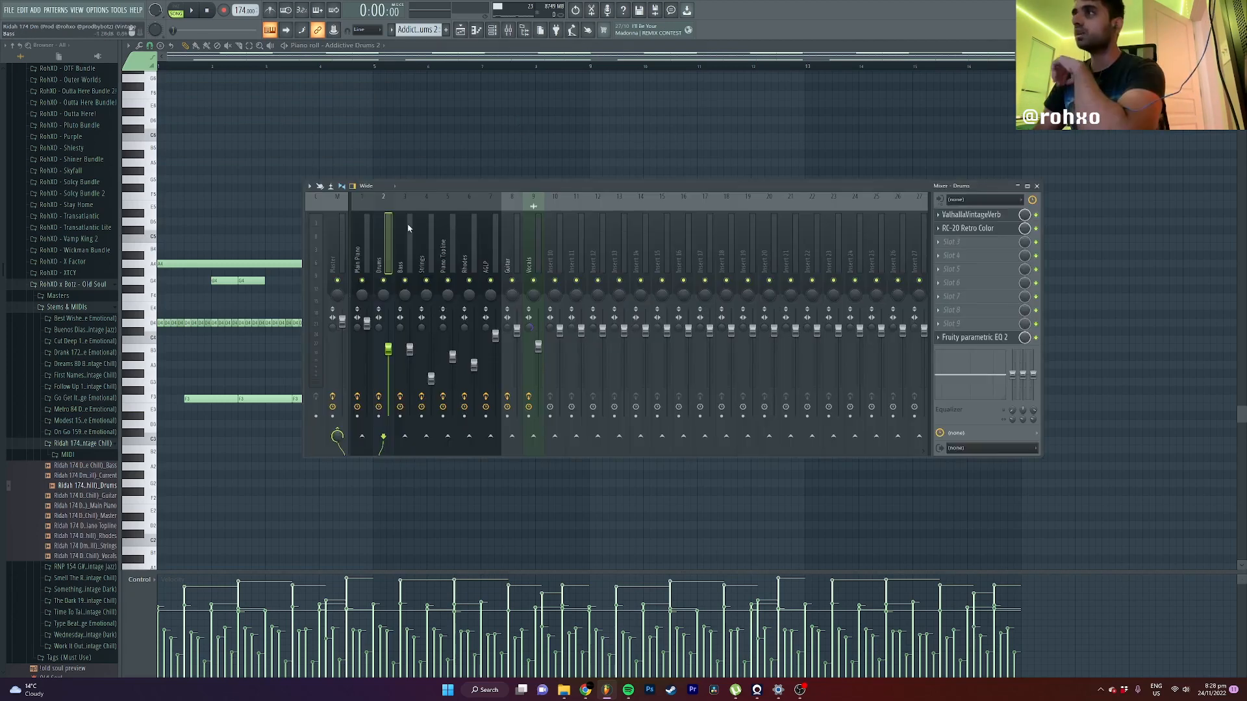
left_click(973, 216)
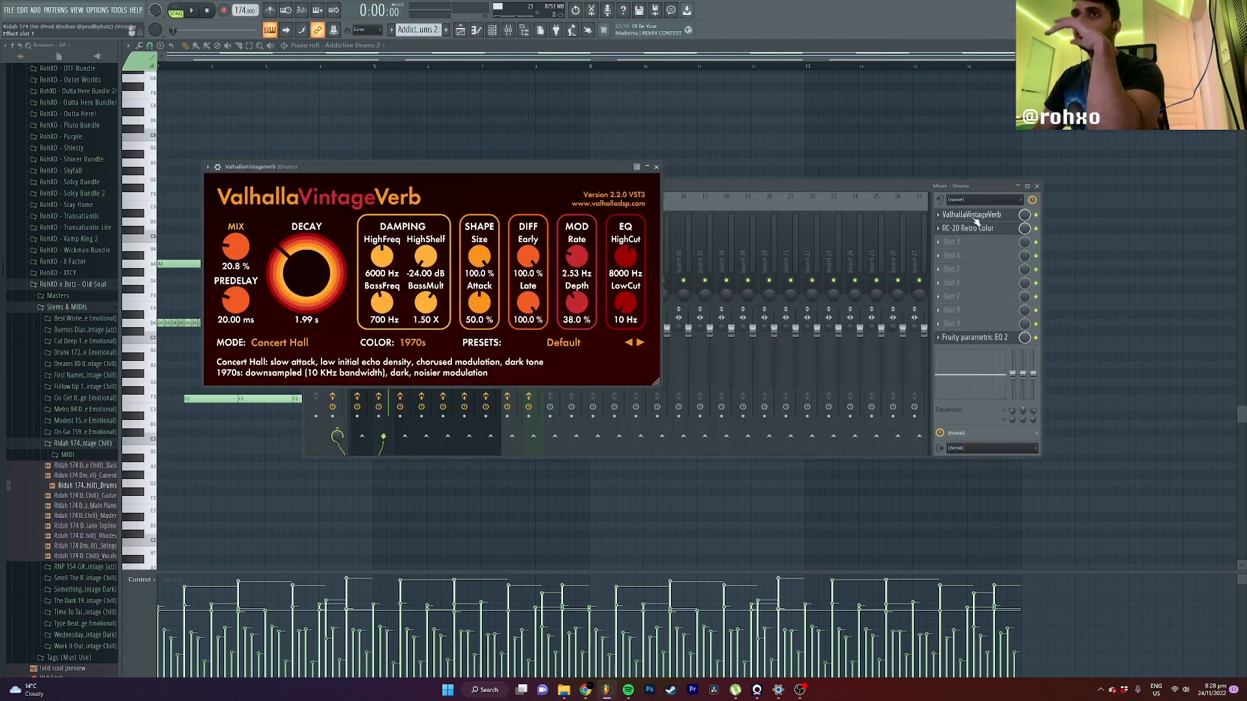
left_click(974, 228)
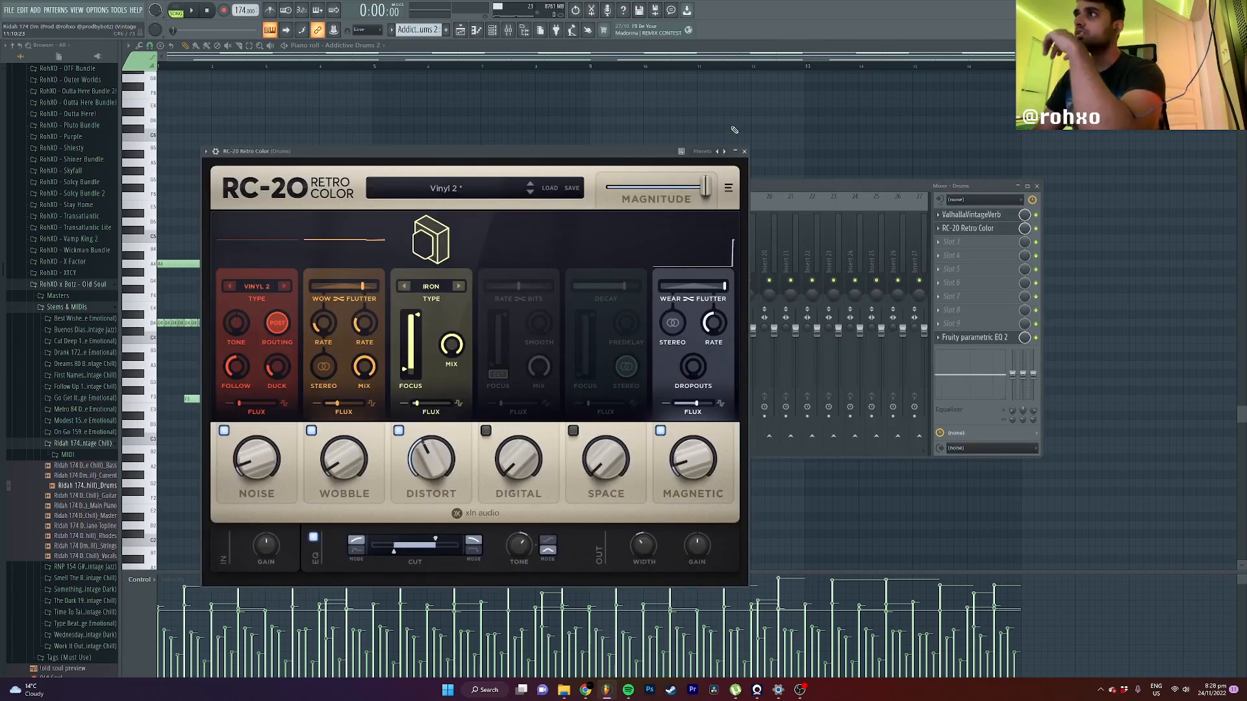
Step: Check the equalizer on the Drums mixer track, and review the ABP channel's bass instrument and its notes in the piano roll
left_click(974, 337)
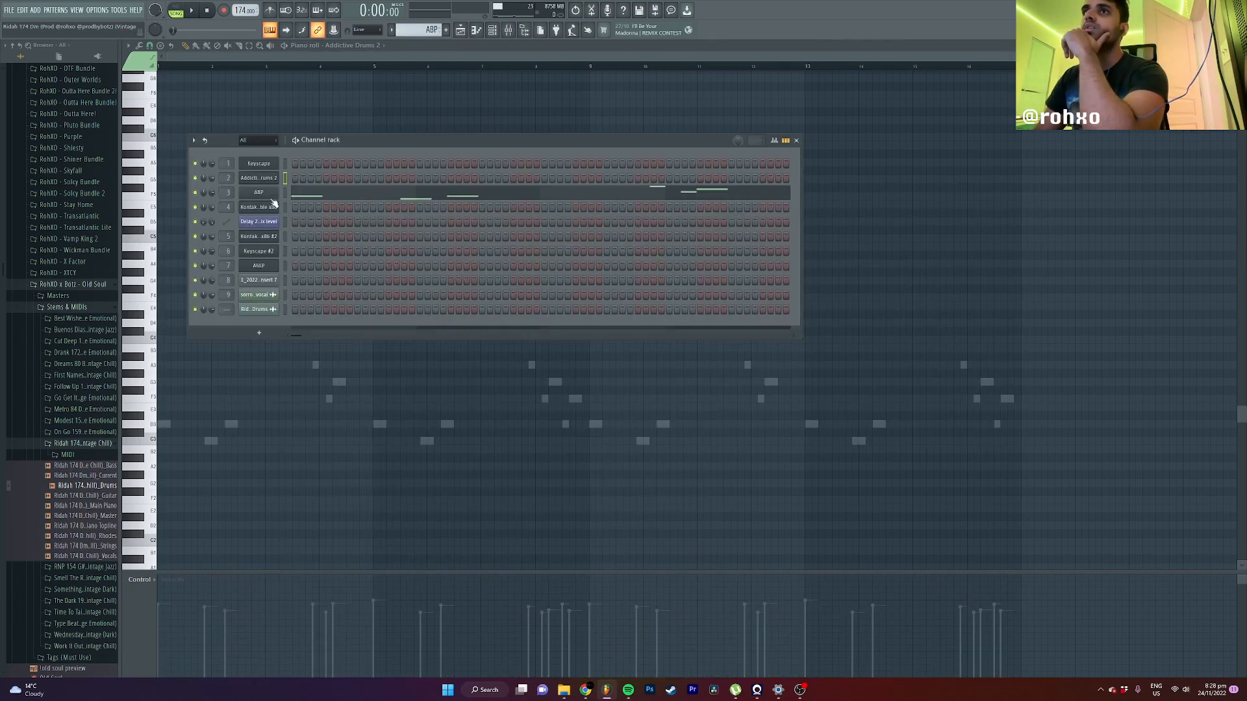
left_click(270, 192)
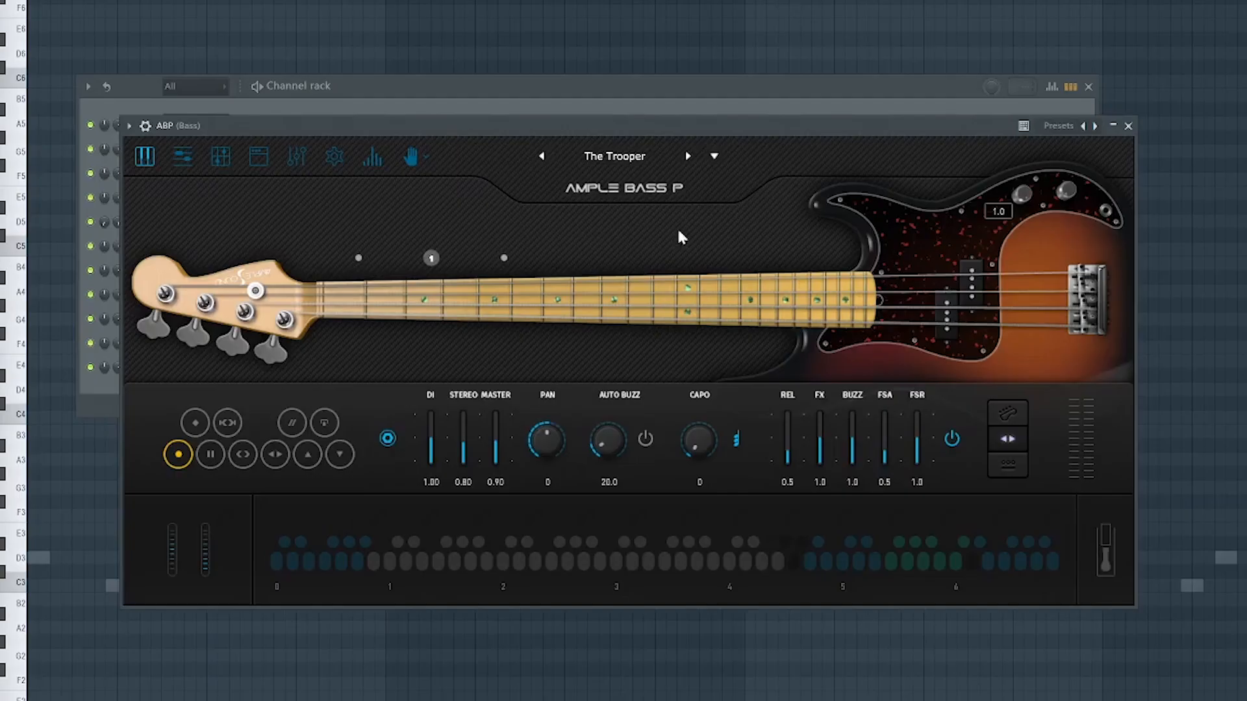
left_click(582, 86)
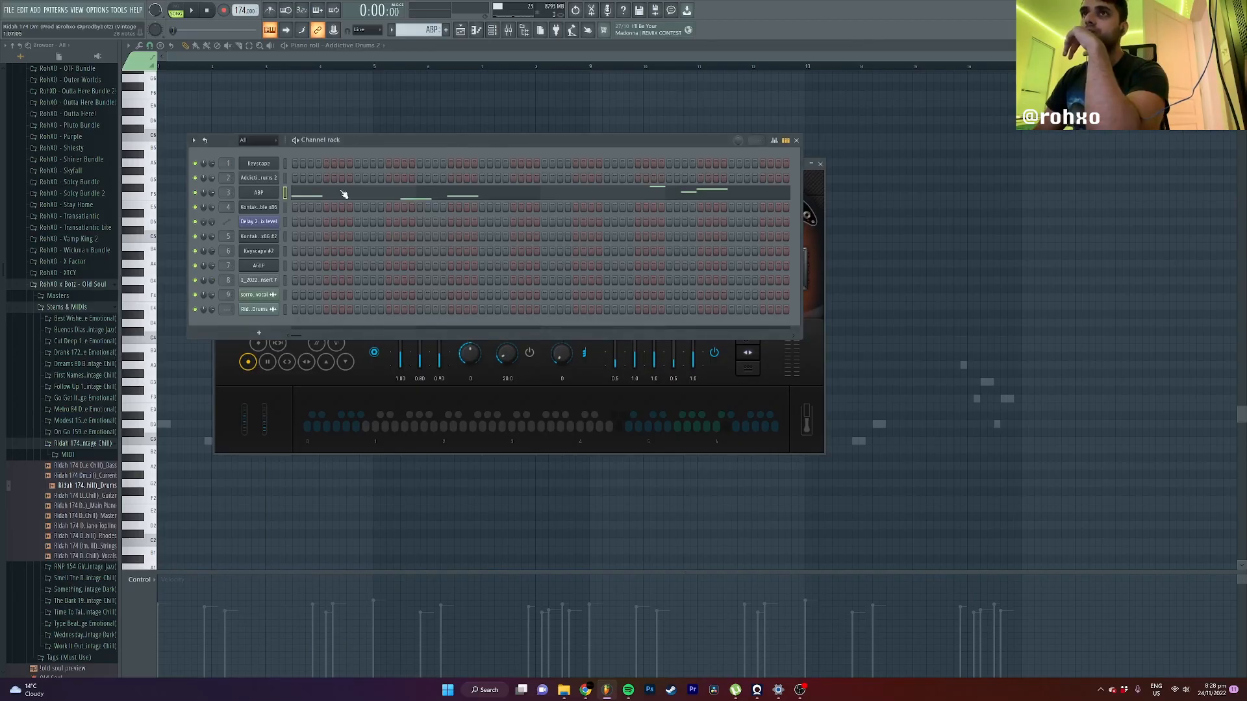
right_click(203, 176)
left_click(299, 191)
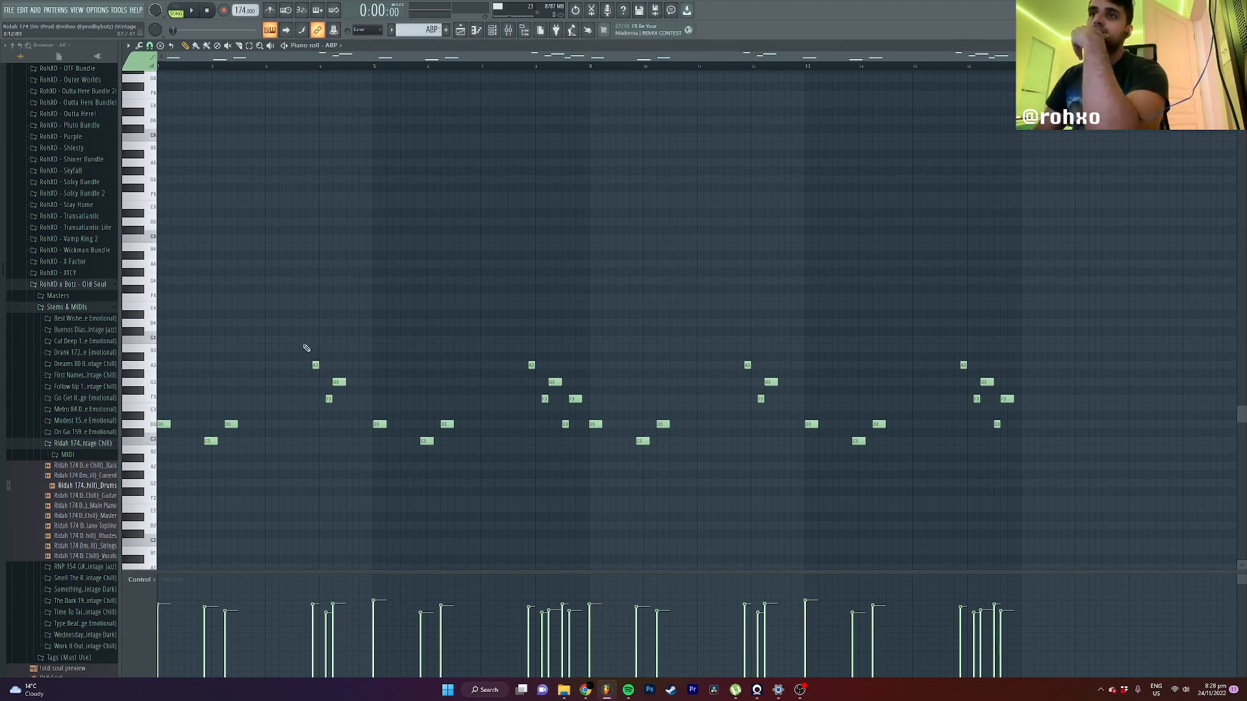
Step: Play back the bass pattern and inspect RC-20 Retro Color on the Bass mixer track
left_click(180, 11)
left_click(190, 10)
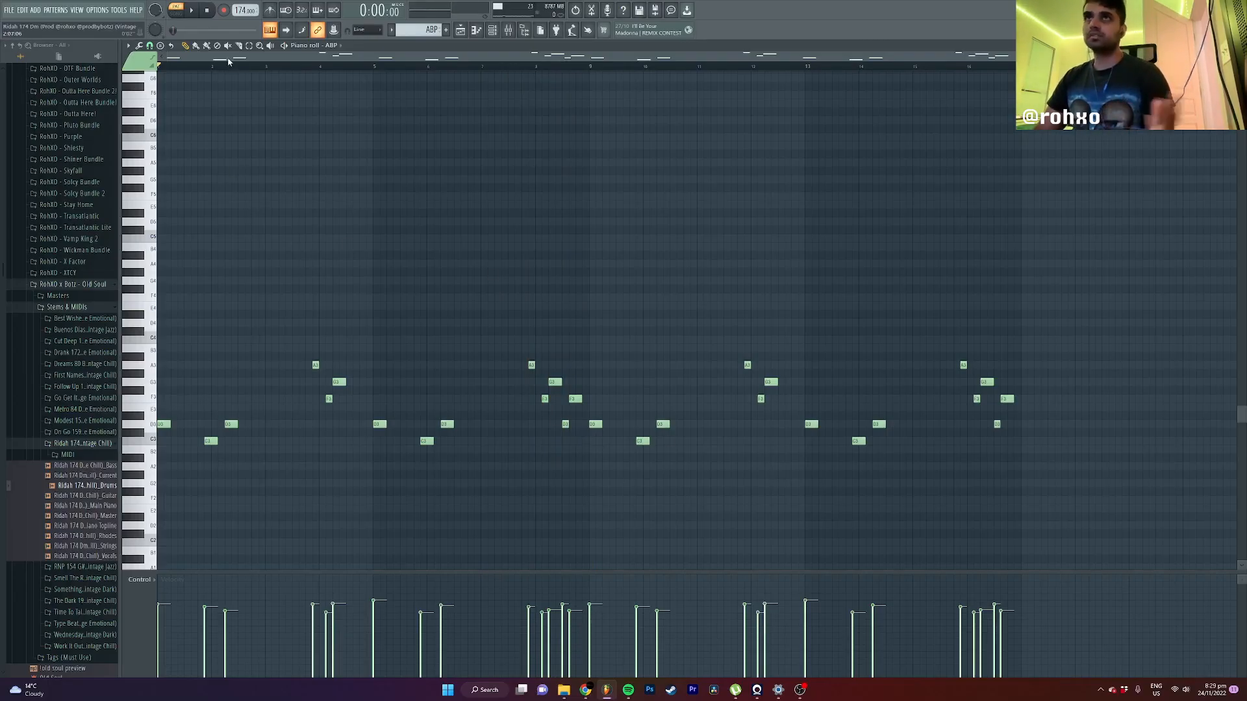
left_click(174, 8)
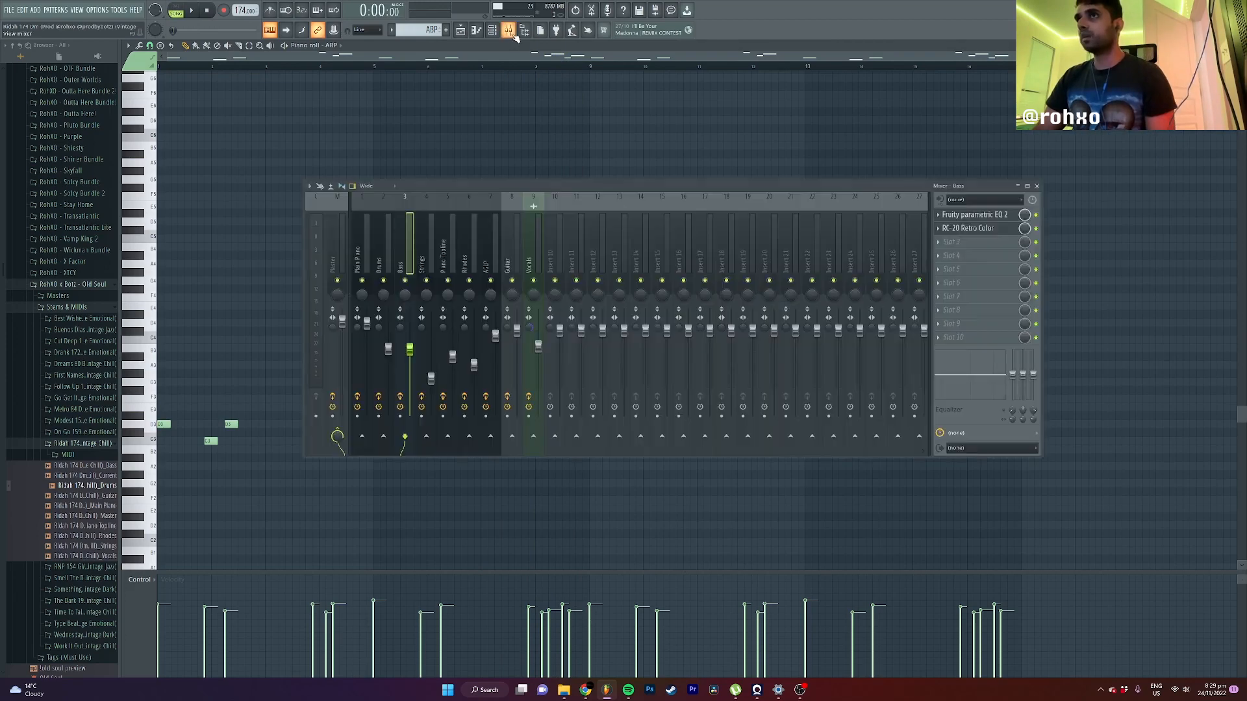
key("F9")
left_click(987, 229)
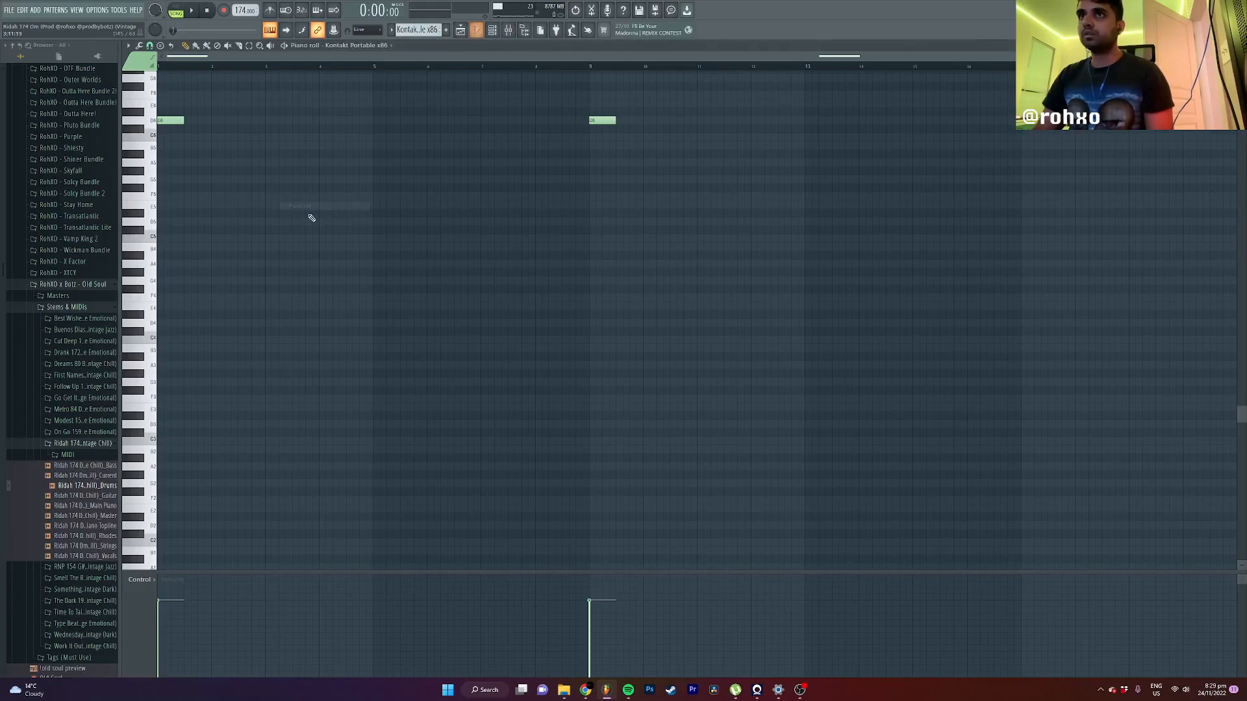
Step: Look at the strings instrument in the first Kontakt channel and play back its pattern
scroll(437, 187, "up", 5)
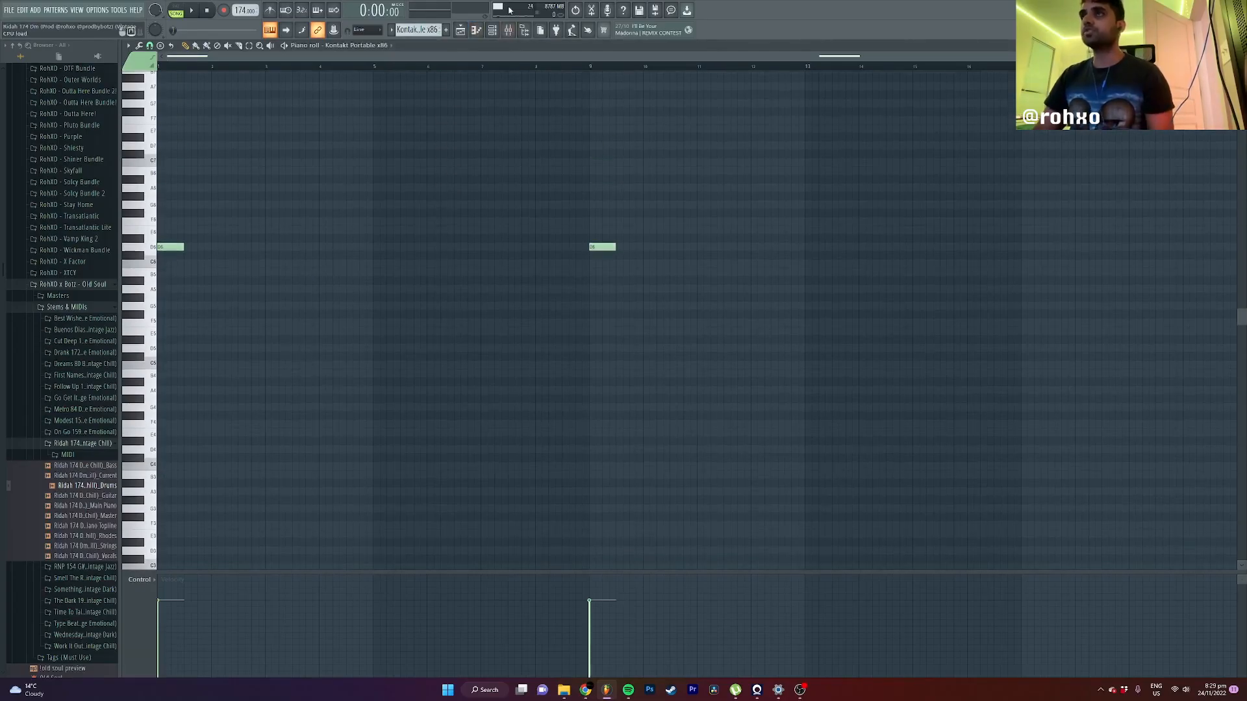
key("F6")
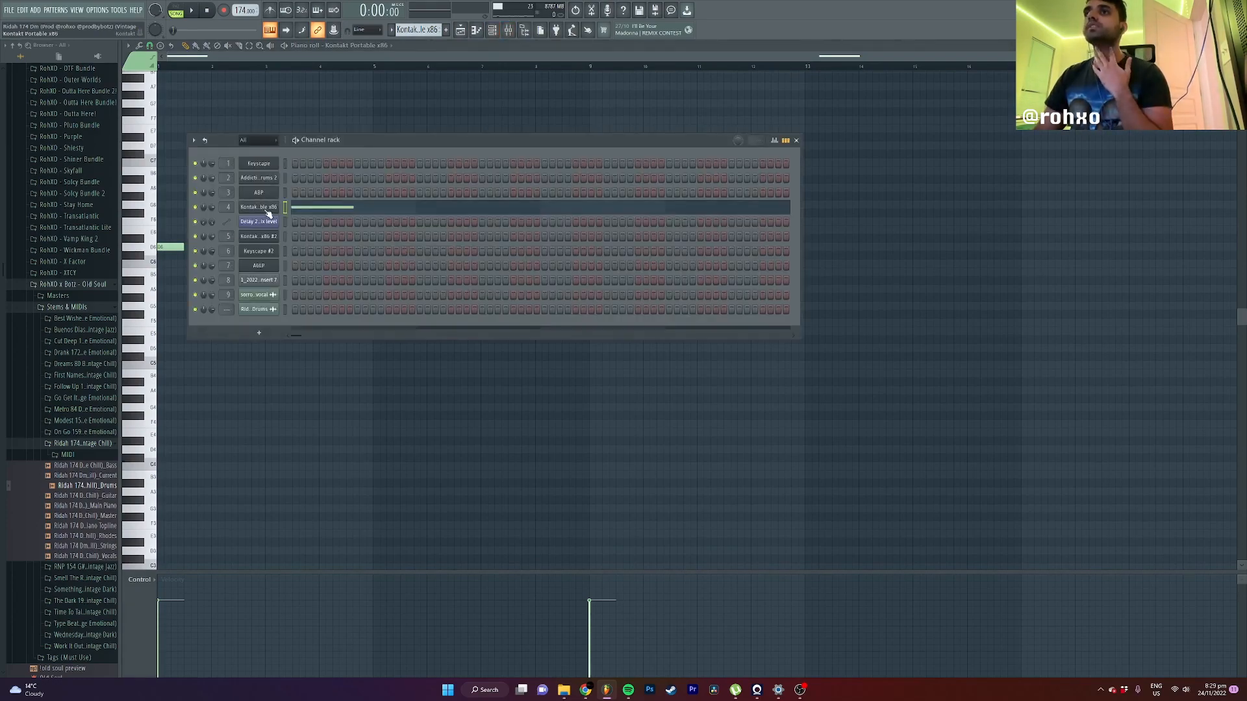
left_click(267, 212)
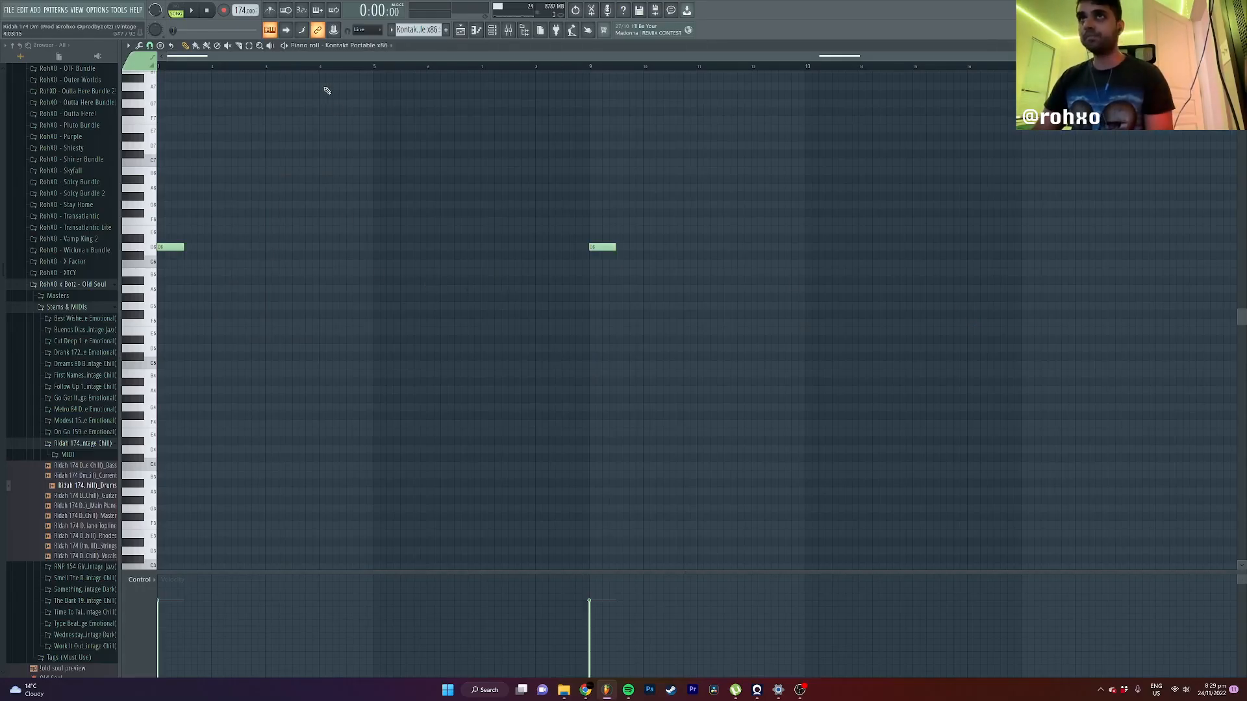
key("space")
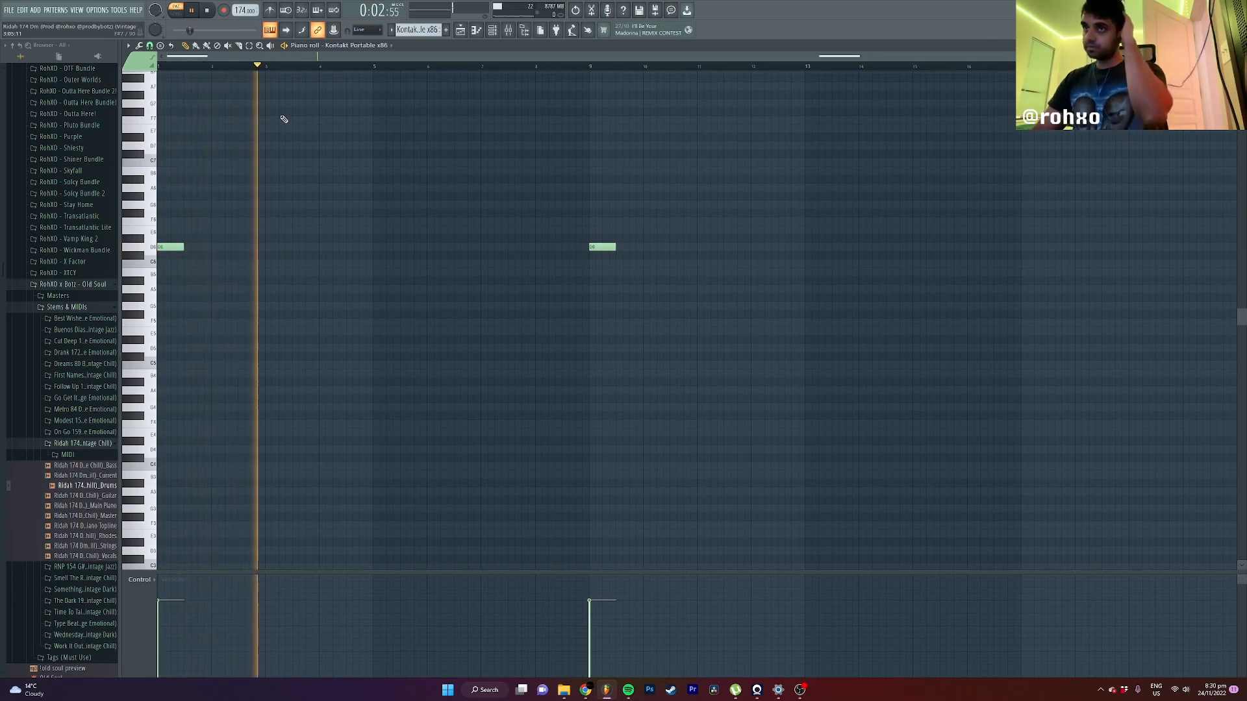
key("space")
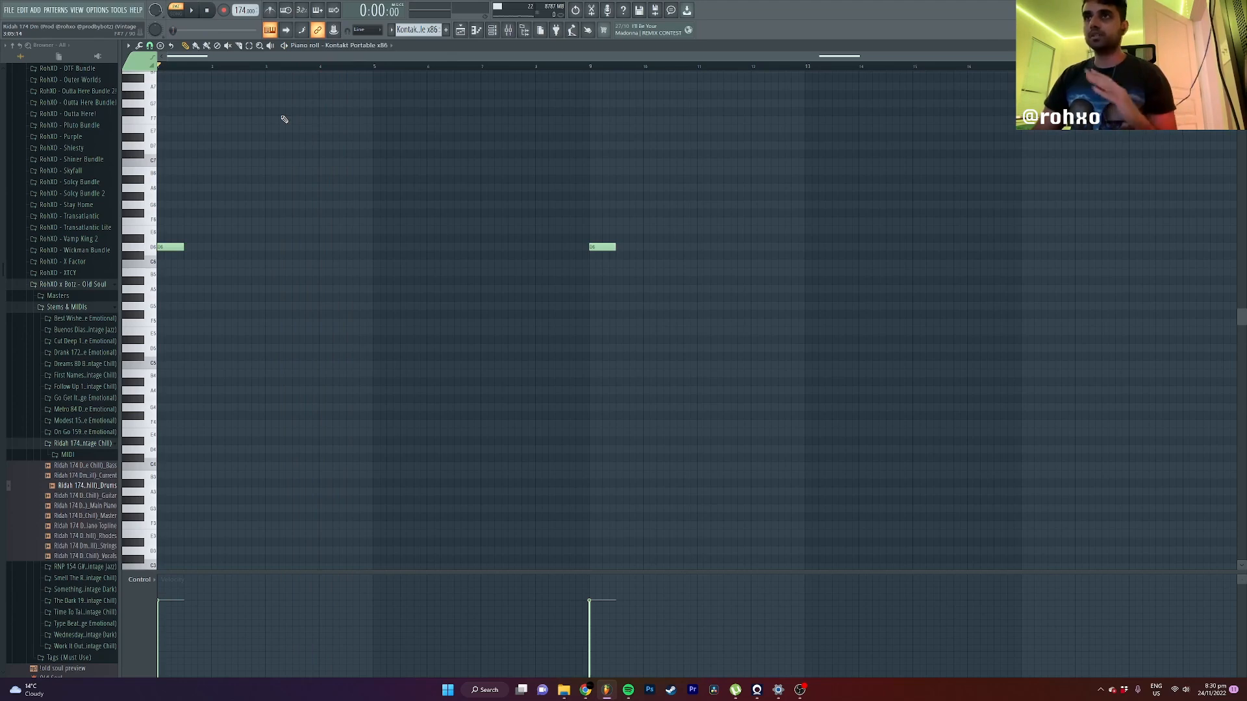
Step: Inspect the ValhallaVintageVerb, Fruity delay 2 and RC-20 Retro Color effects on the Strings mixer track
left_click(508, 31)
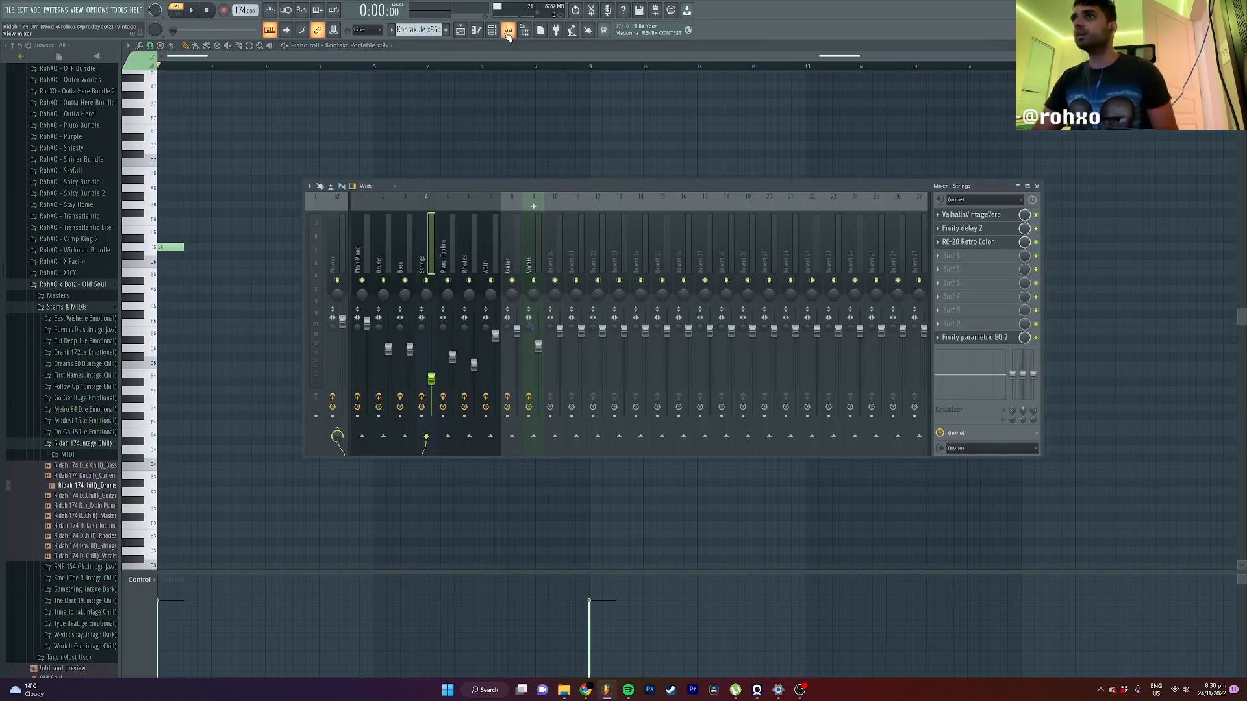
left_click(981, 217)
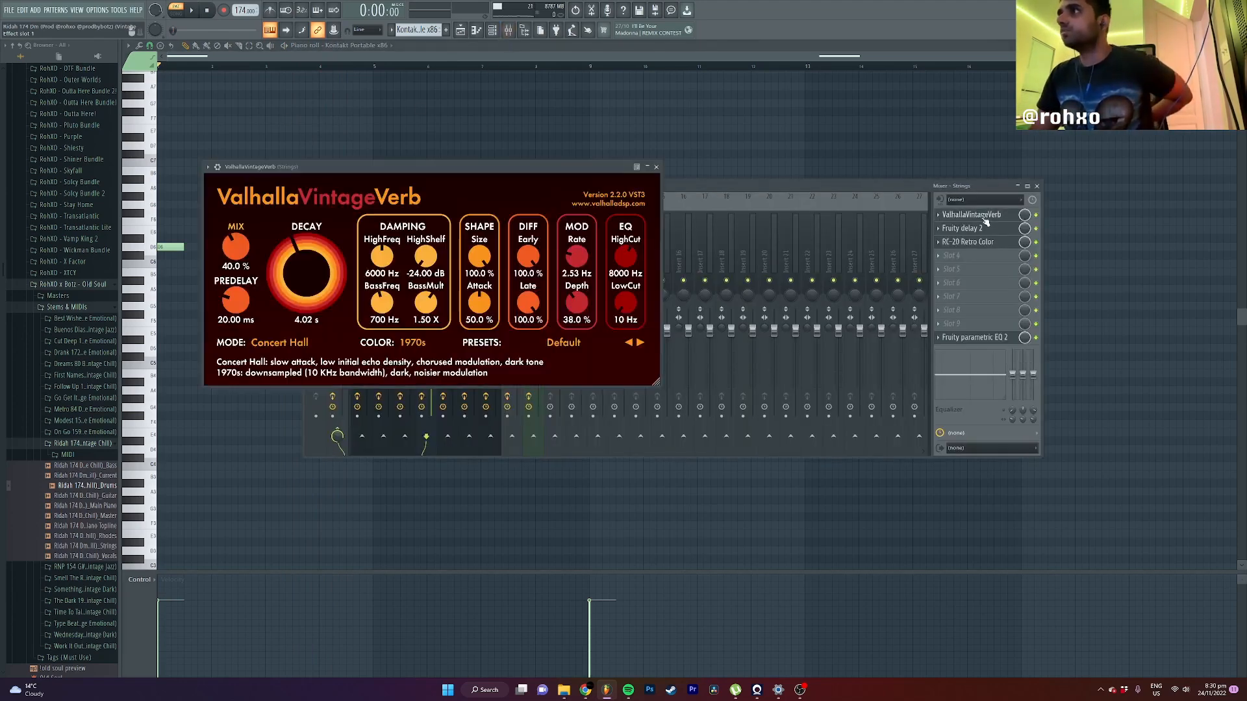
left_click(976, 231)
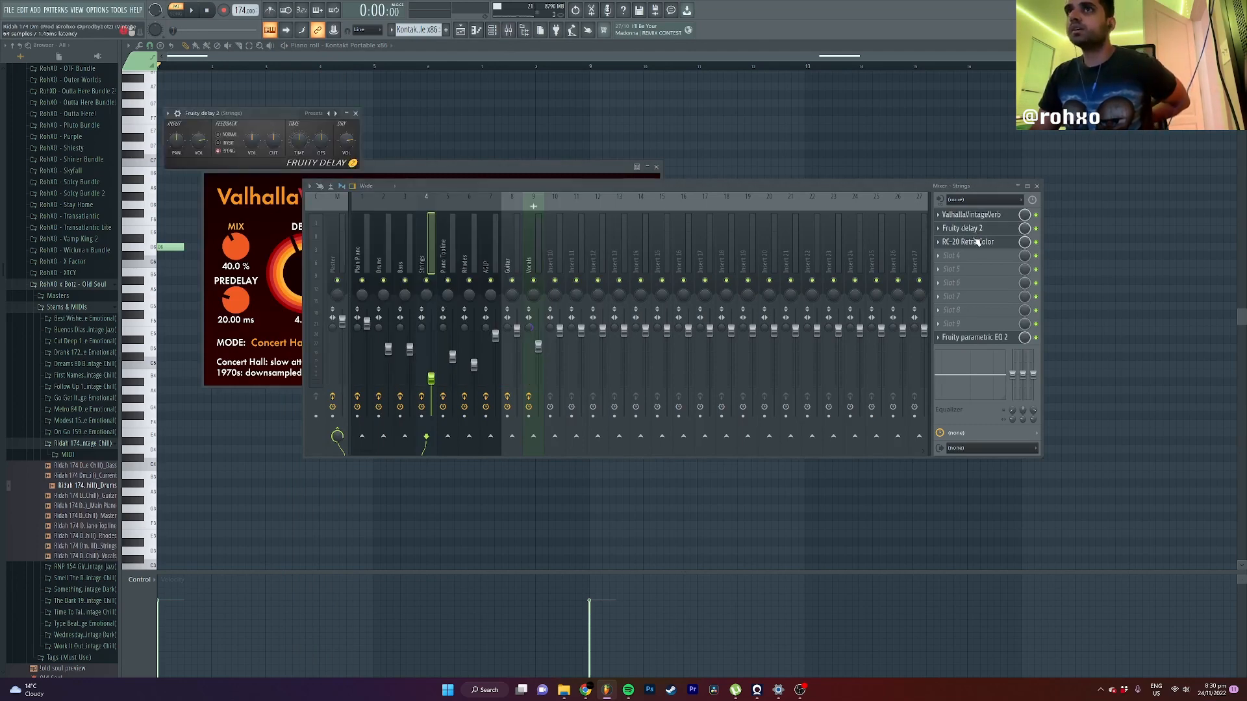
left_click(971, 243)
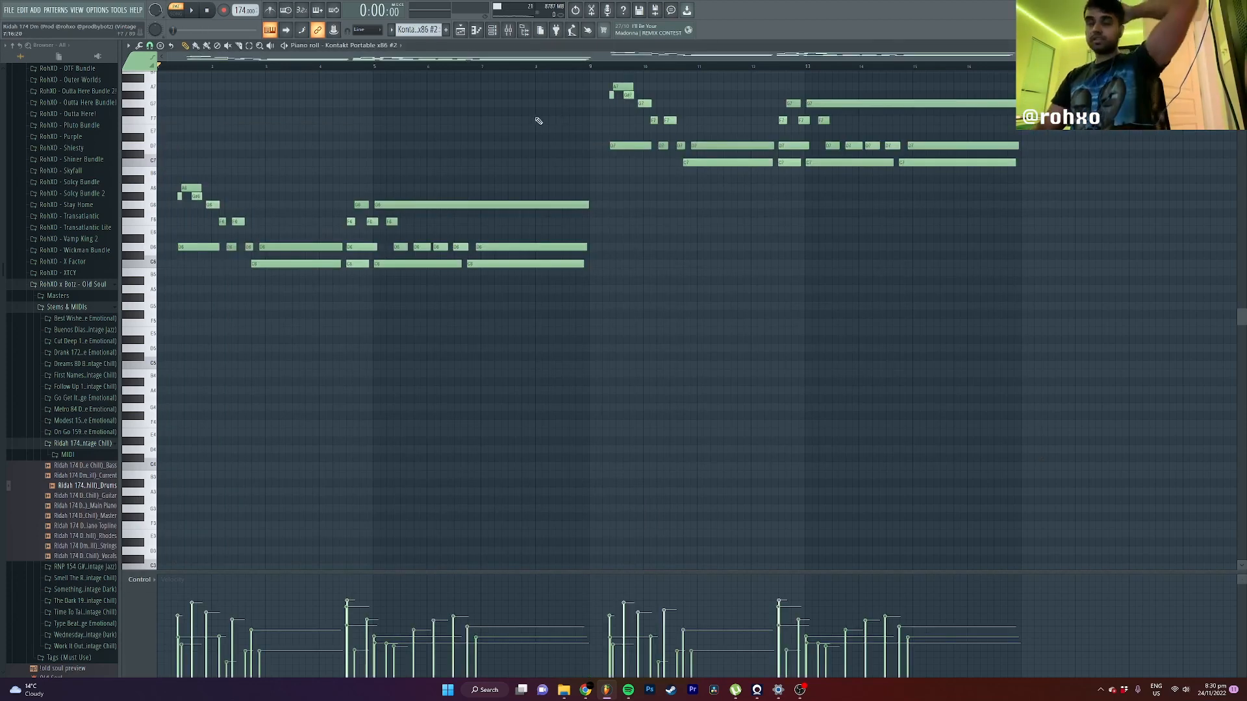
Step: Highlight the higher-octave notes in the second half of the Piano Topline melody and clear the selection
scroll(539, 120, "up", 2)
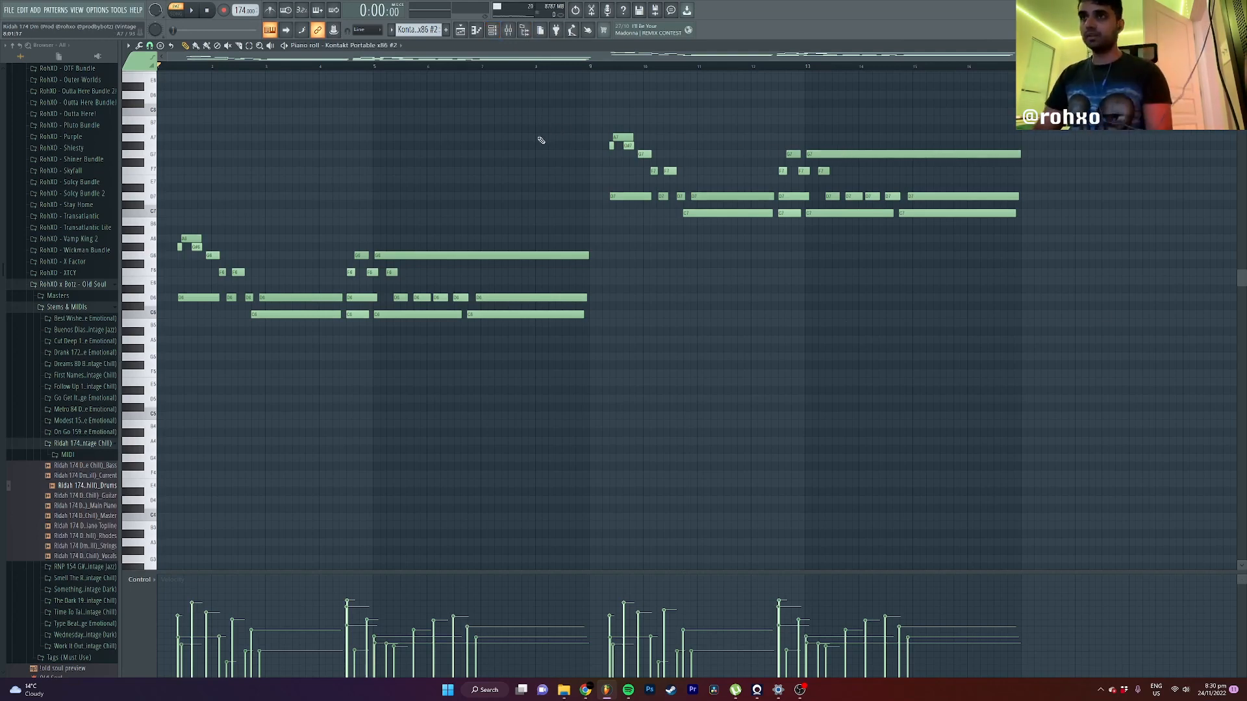
left_click_drag(1118, 285, 599, 84)
left_click(634, 92, "ctrl")
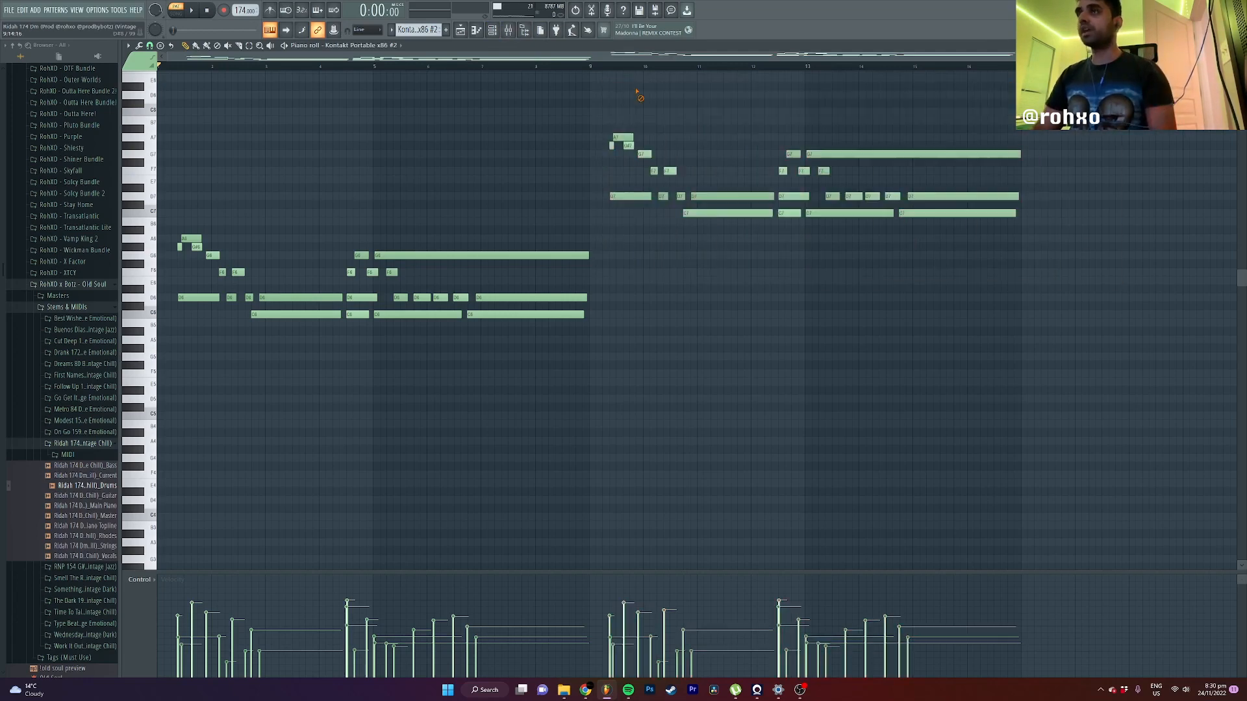
Step: Look at The Maverick piano loaded in the second Kontakt channel and play back the topline pattern
left_click(493, 30)
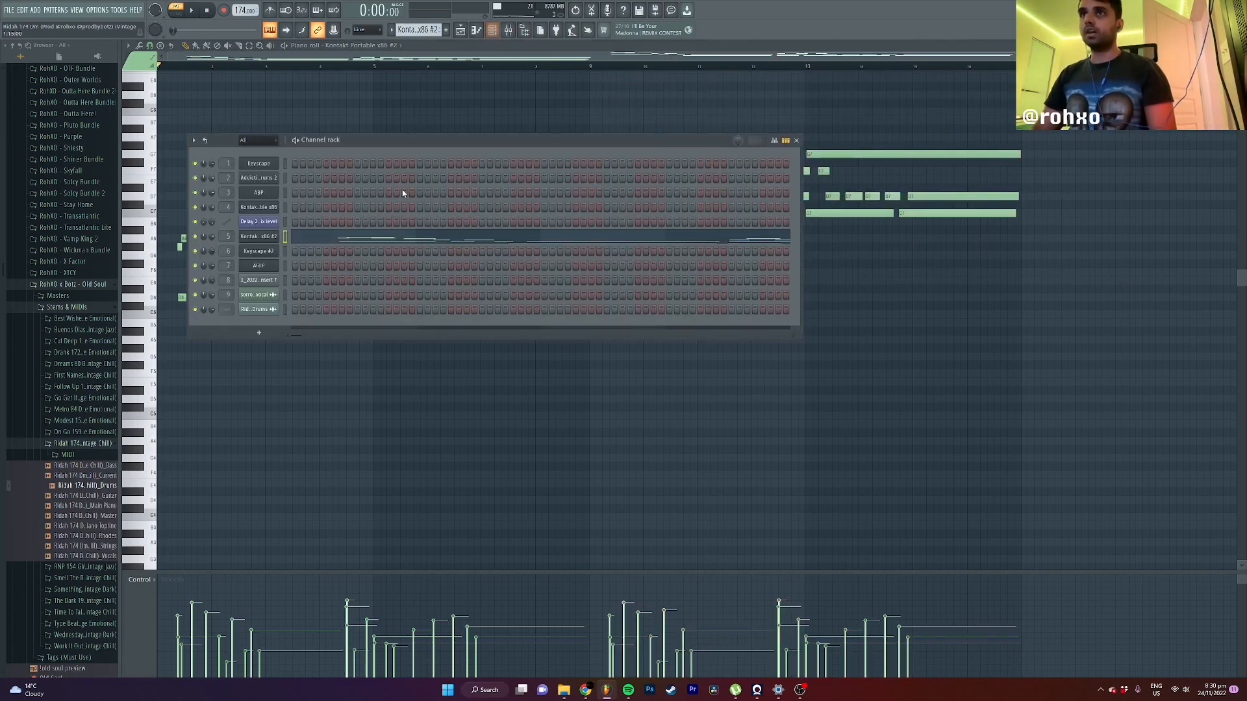
left_click(268, 237)
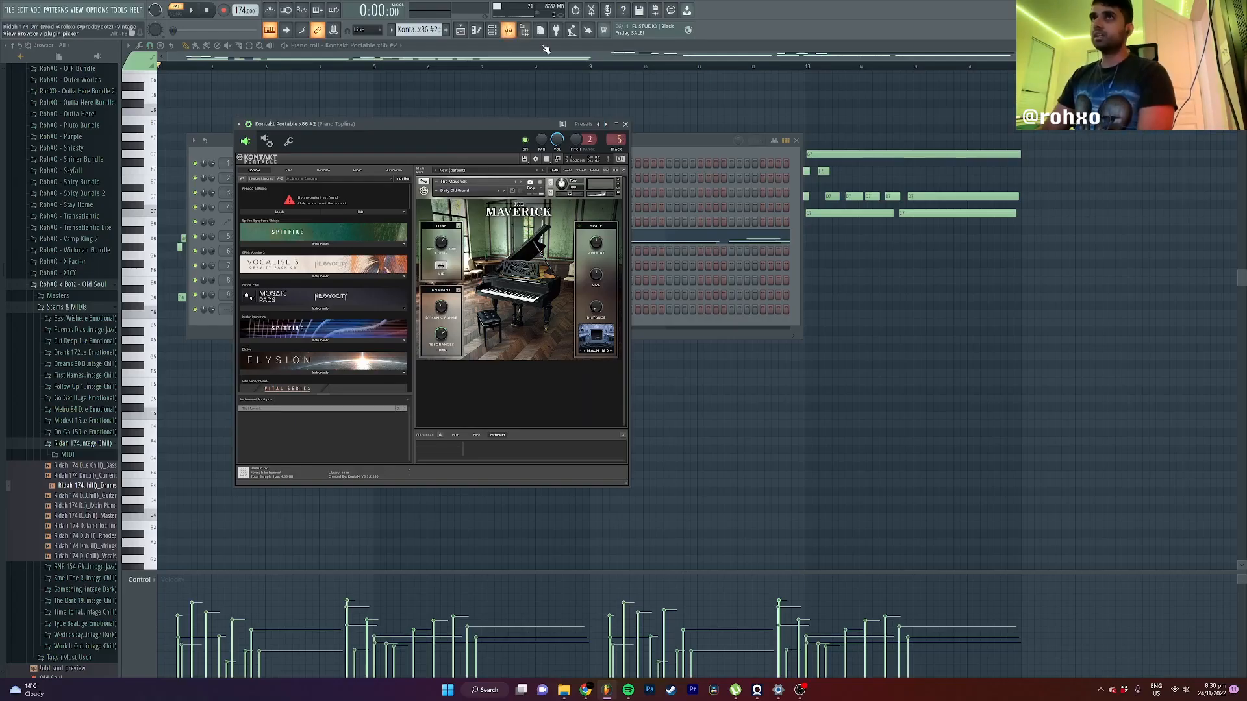
right_click(955, 350)
key("space")
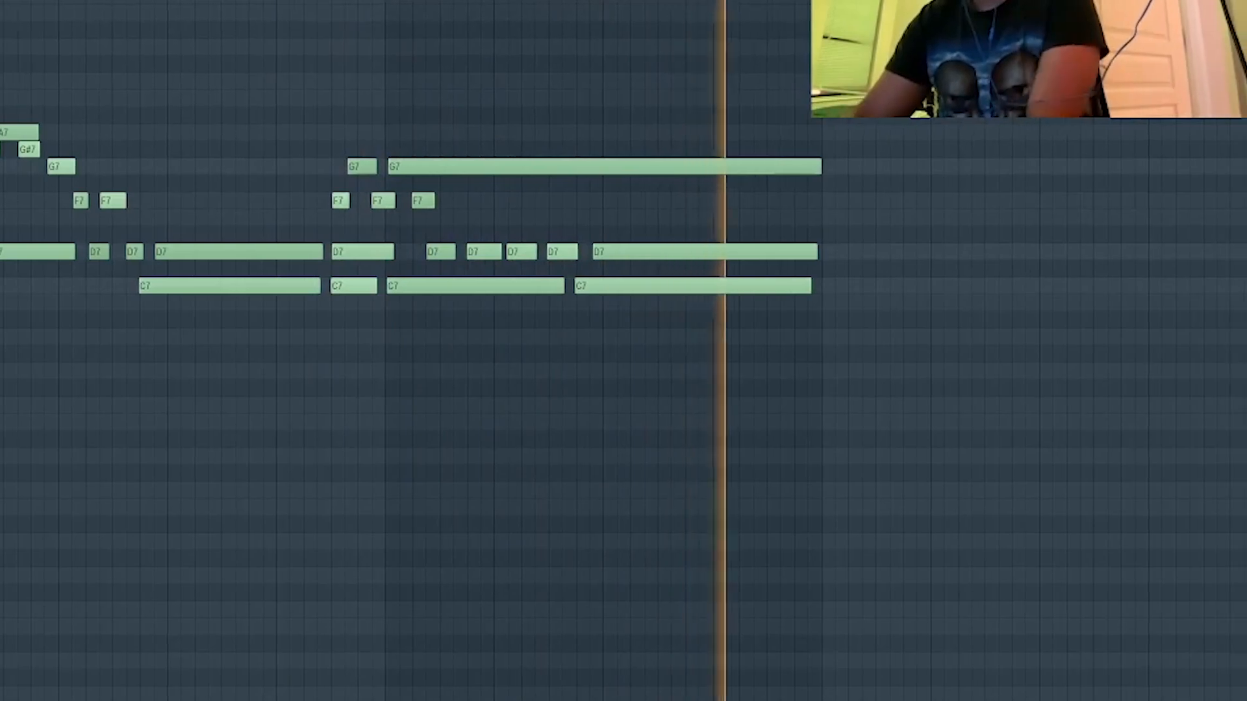
key("space")
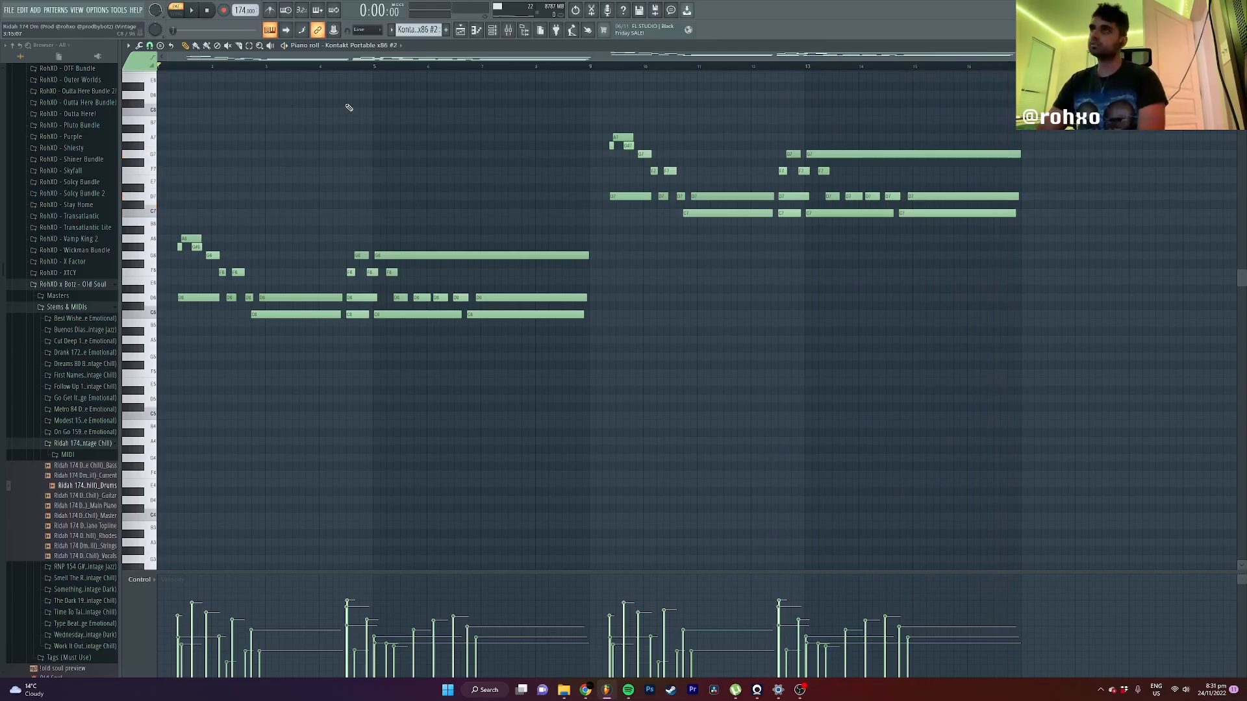
Step: Inspect the ValhallaVintageVerb, PanCake2, RC-20 Retro Color and Fruity parametric EQ 2 effects on the Piano Topline mixer track
left_click(508, 30)
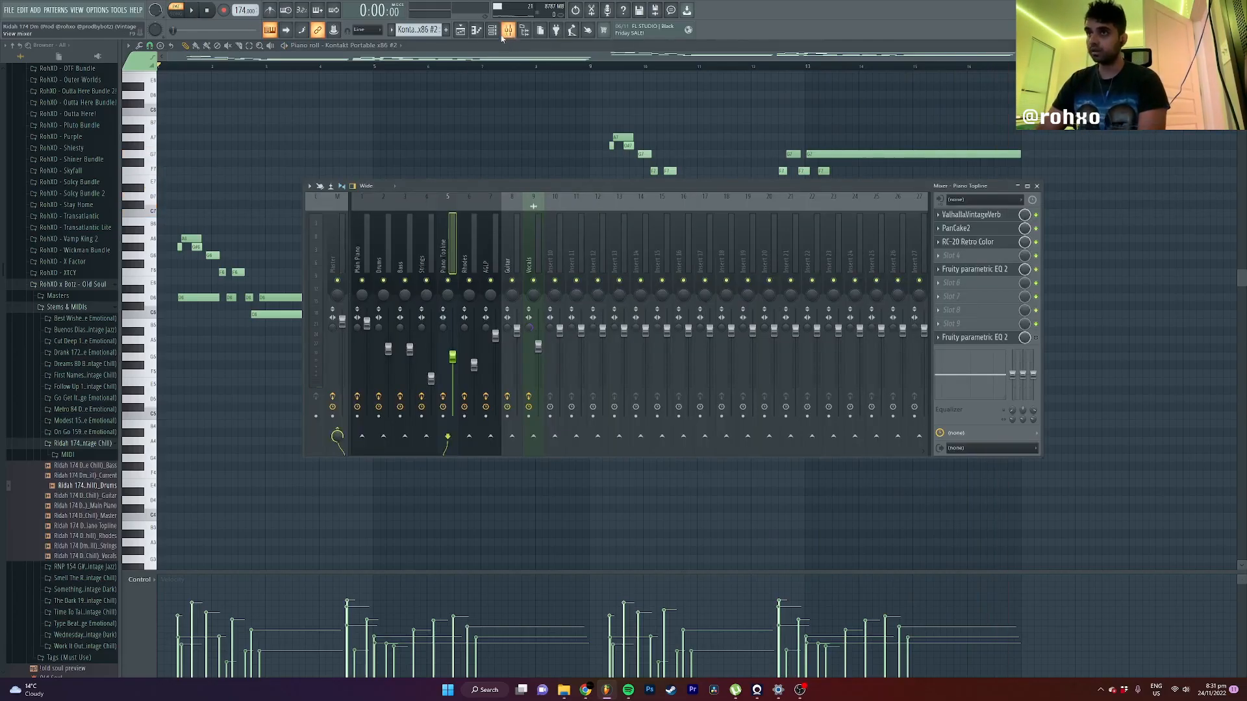
left_click(968, 216)
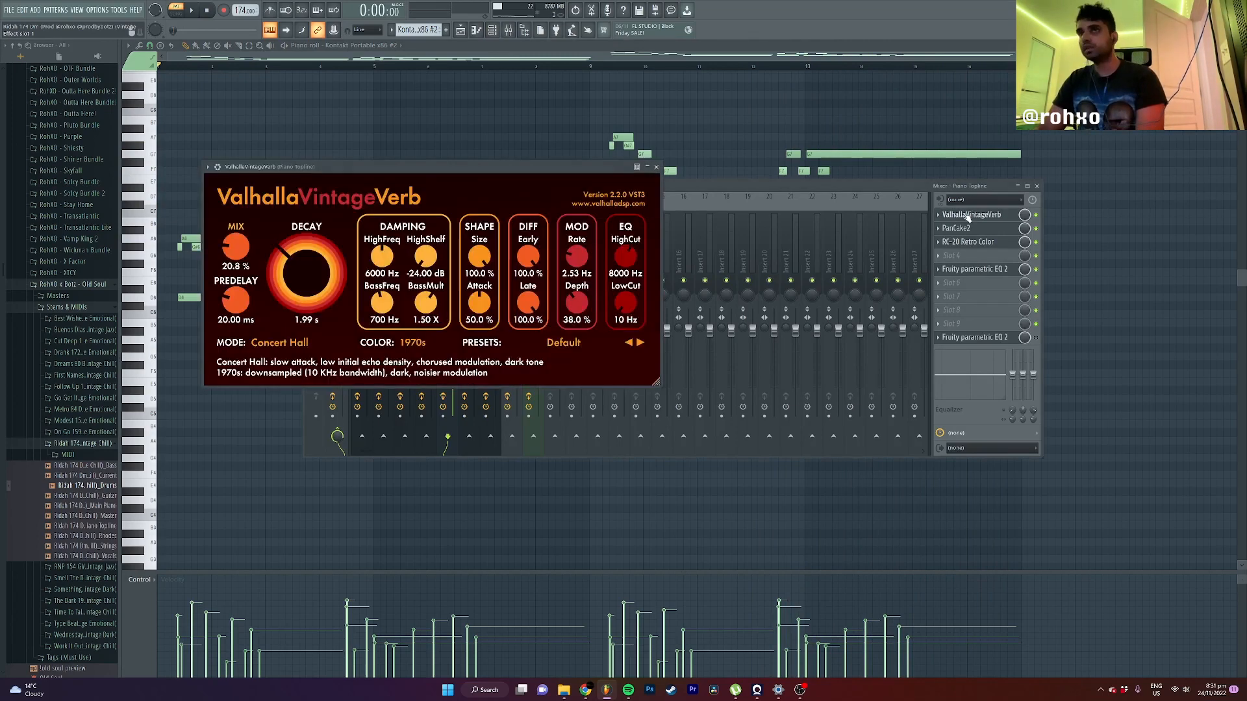
left_click(966, 229)
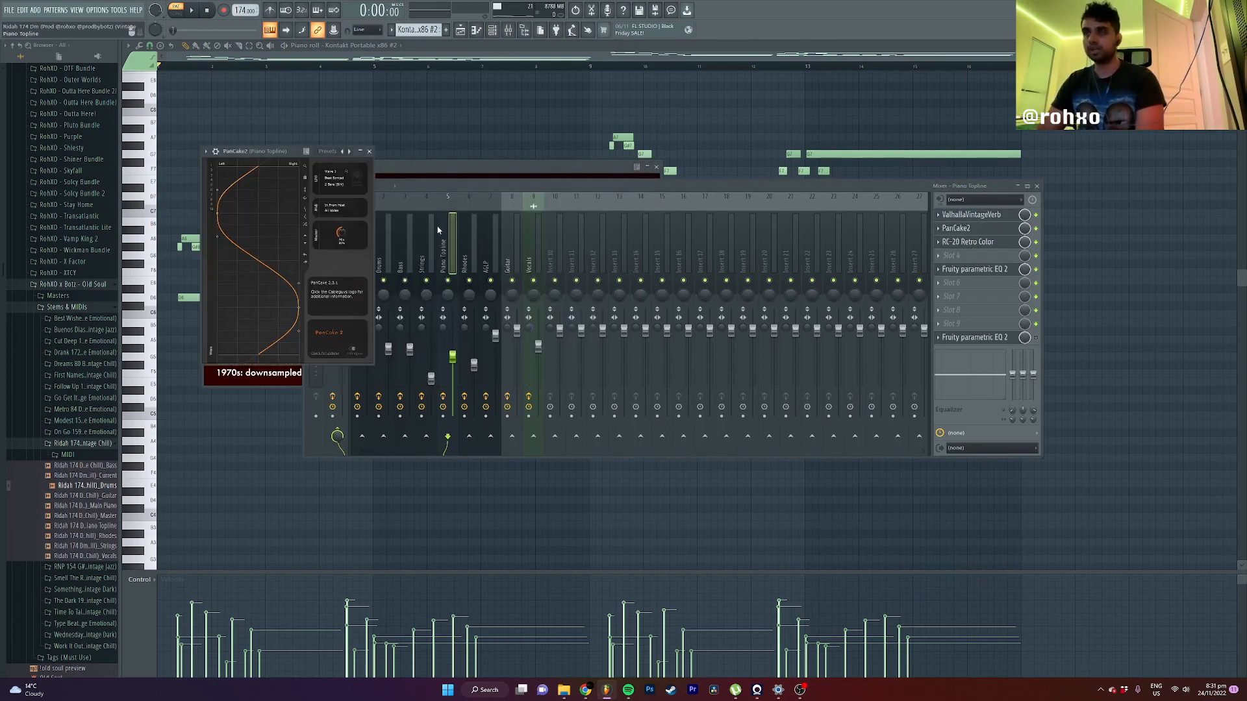
left_click(977, 242)
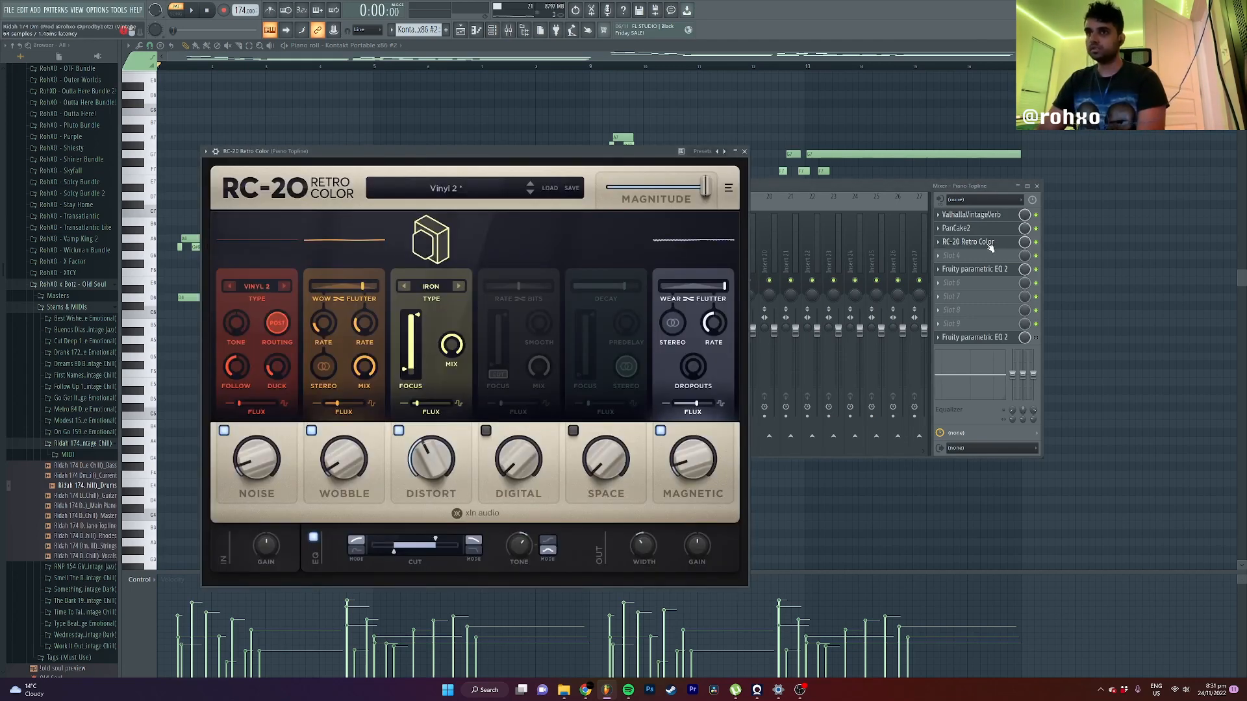
left_click(988, 269)
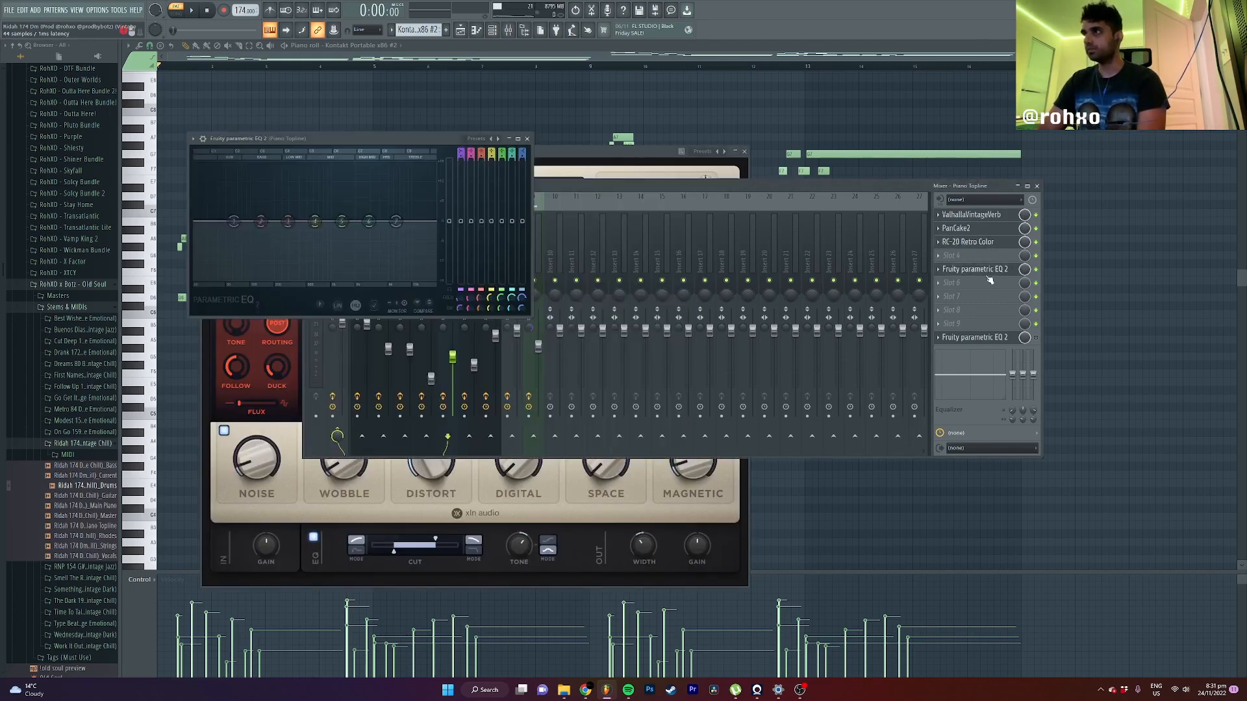
left_click(1114, 292)
Step: Look at the Rhodes - Classic preset in the Keyscape #2 channel and play back its pattern
key("KP_Add")
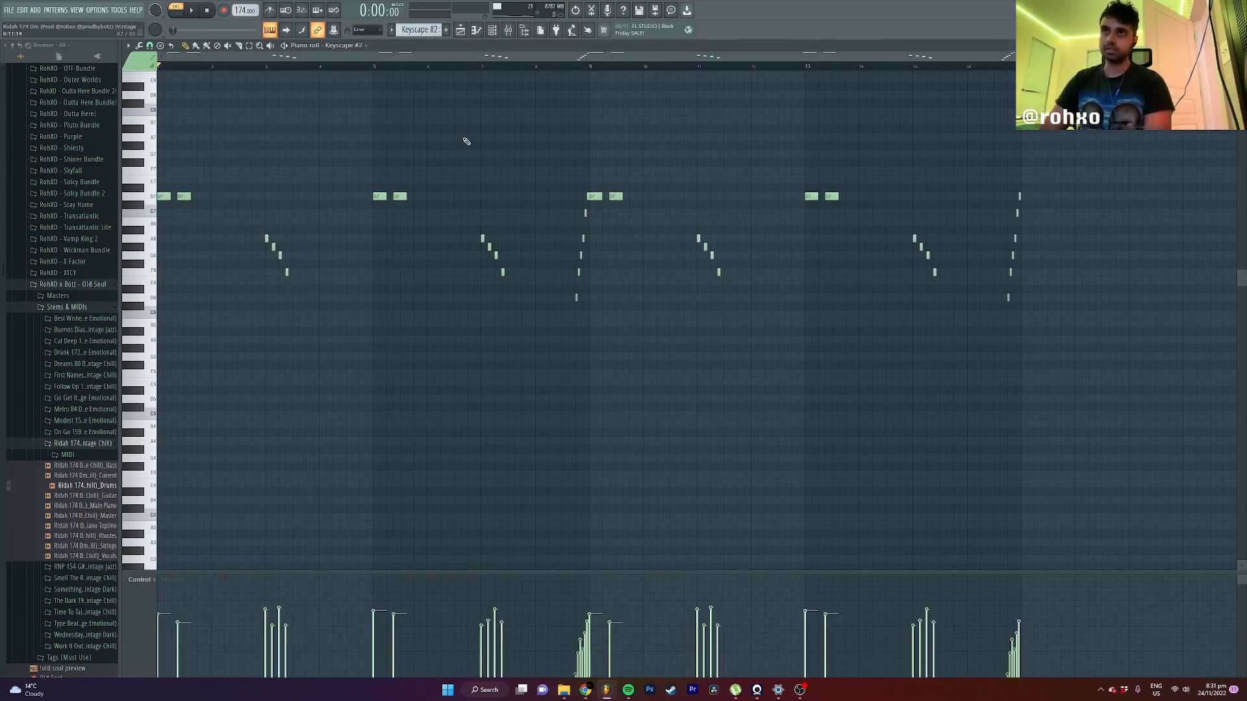
left_click(497, 32)
left_click(270, 250)
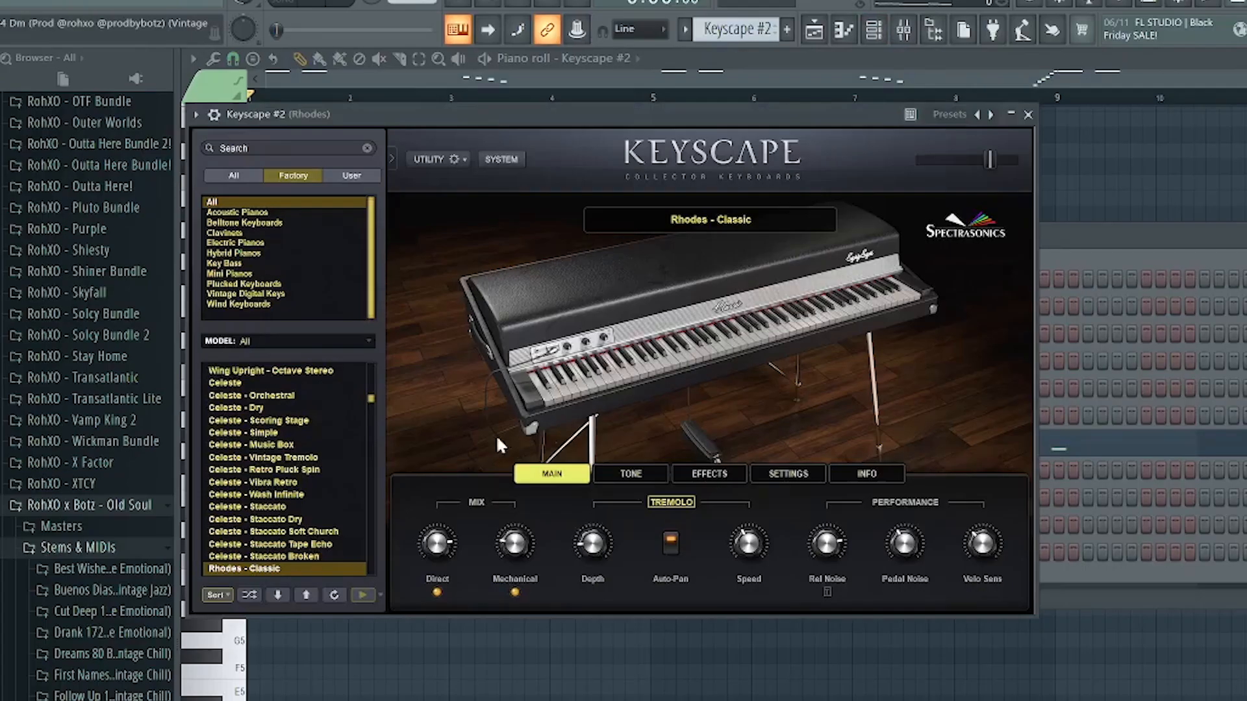
right_click(1219, 142)
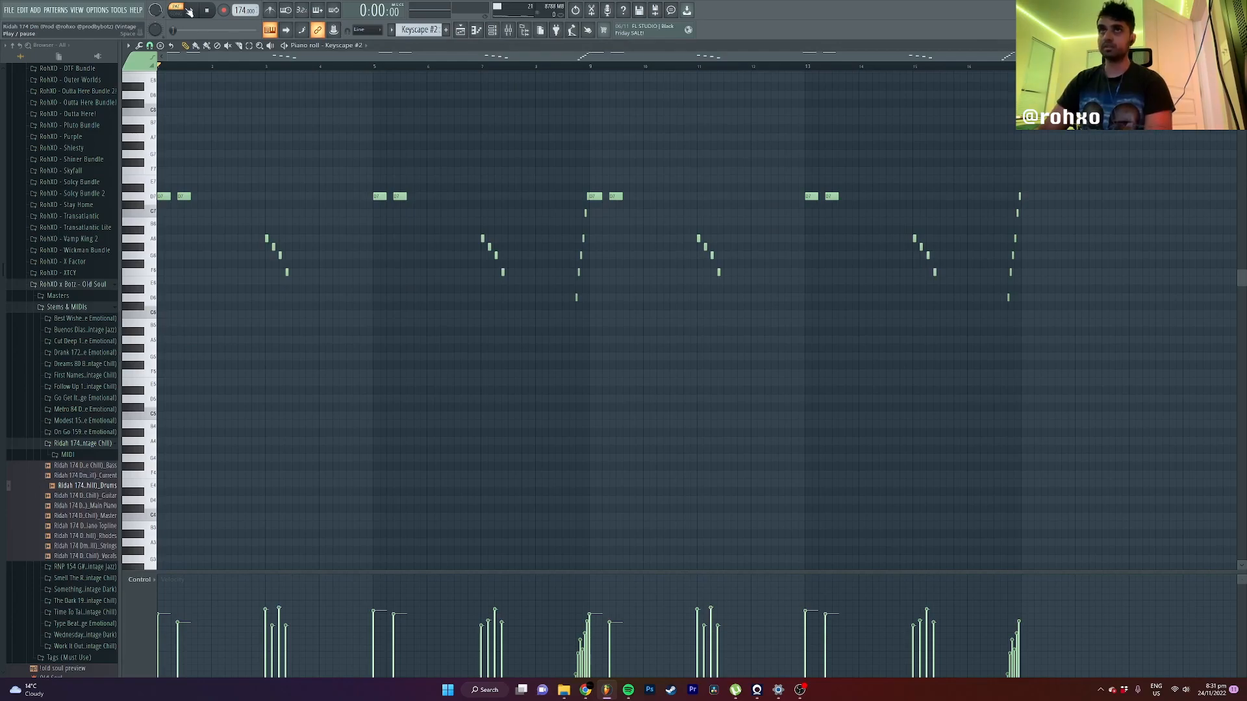
left_click(188, 11)
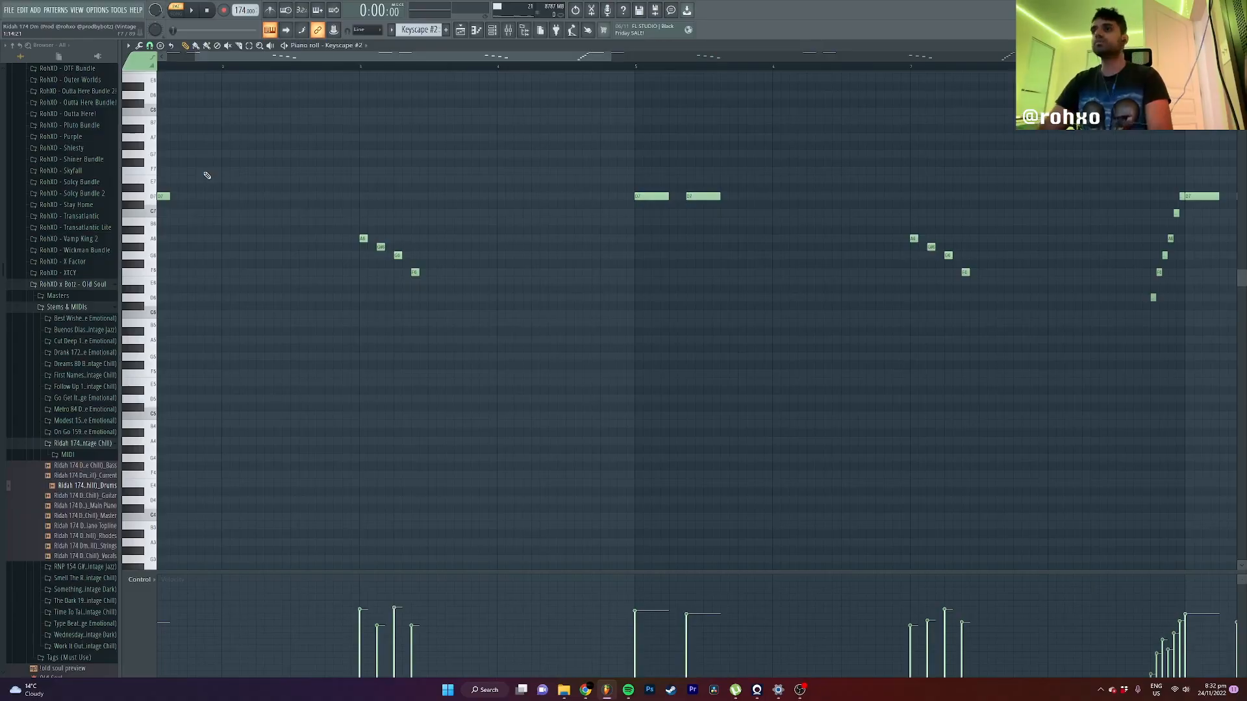
Step: Highlight the ascending run of notes leading into bar 9 of the Rhodes pattern, and open the mixer on the Rhodes track
scroll(206, 175, "down", 2)
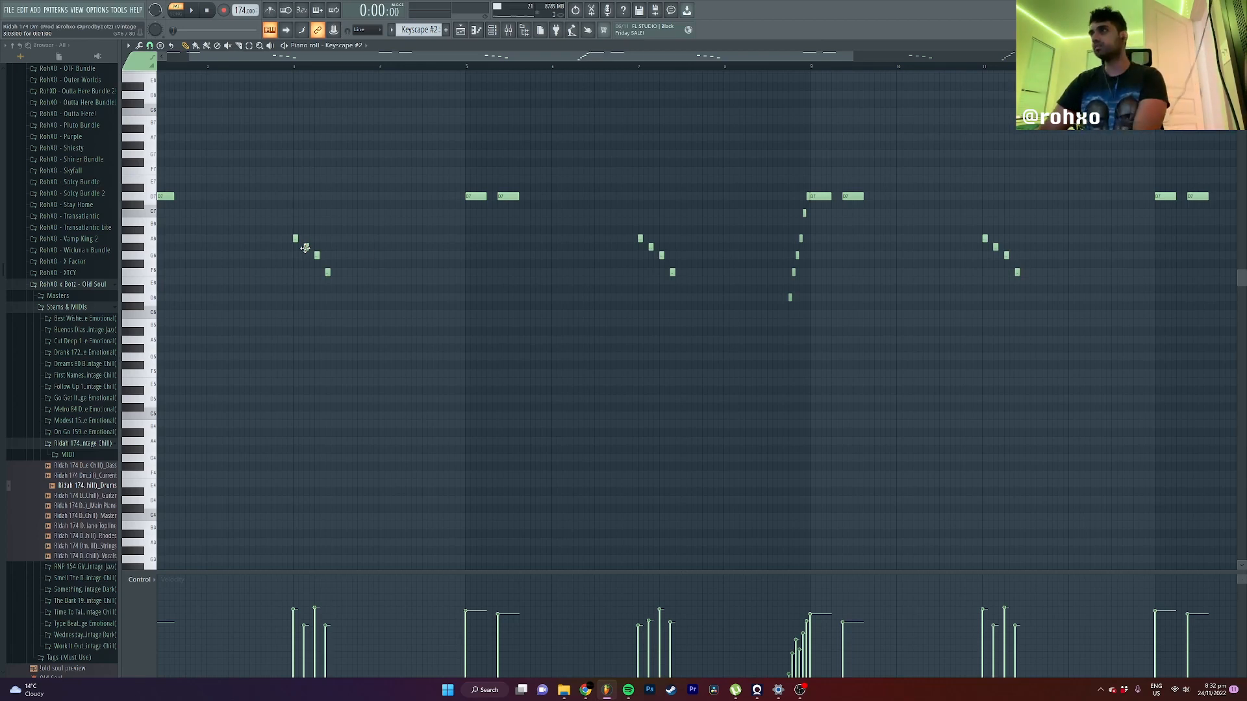
scroll(909, 304, "up", 3)
left_click_drag(688, 342, 734, 197)
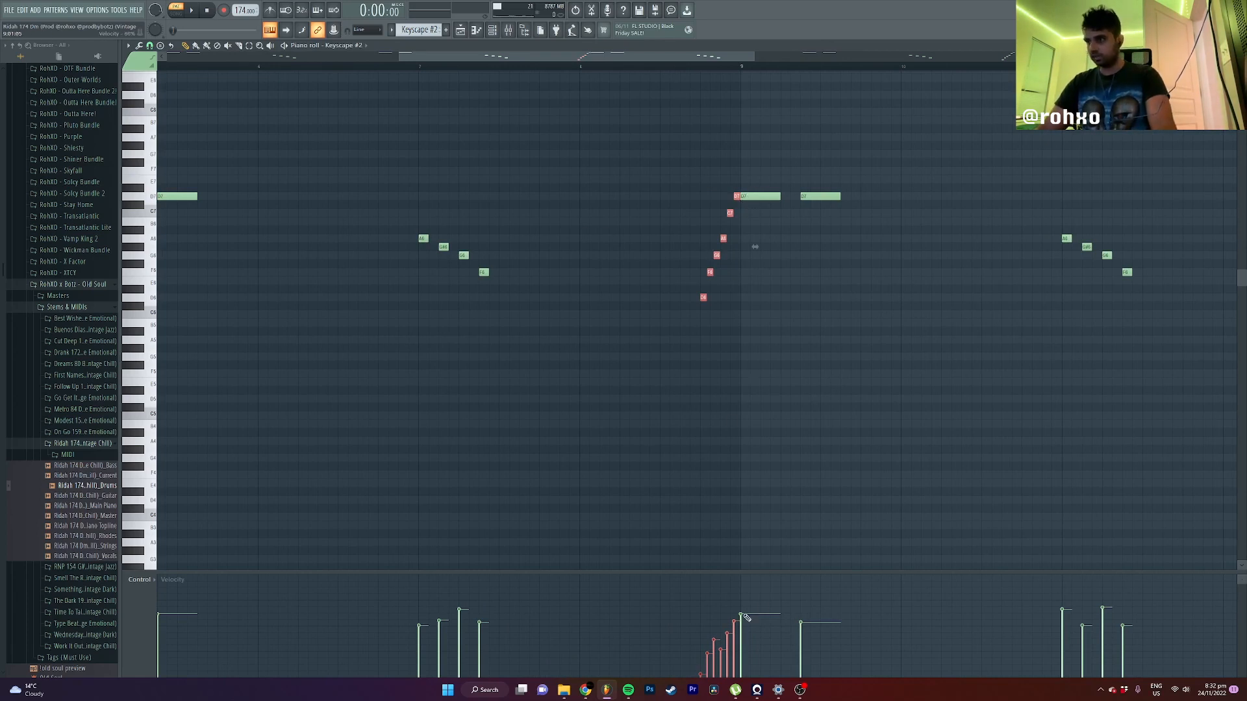
scroll(764, 390, "down", 3)
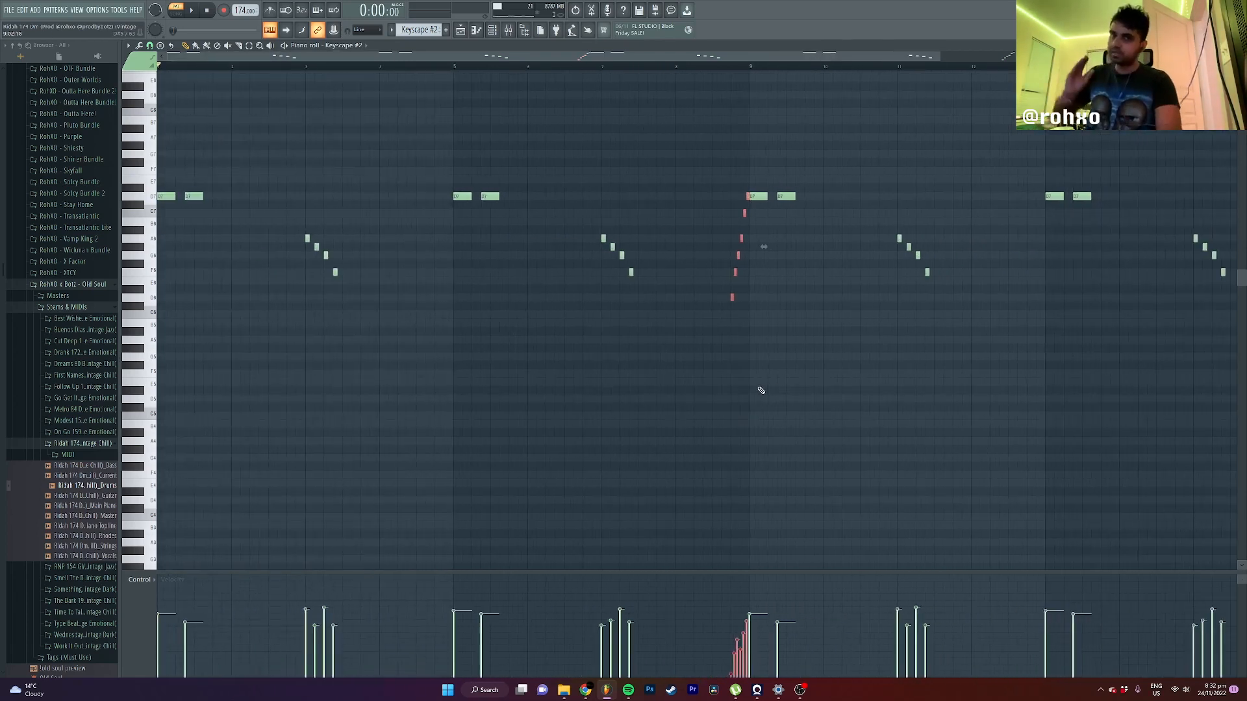
scroll(778, 287, "down", 2)
key("F9")
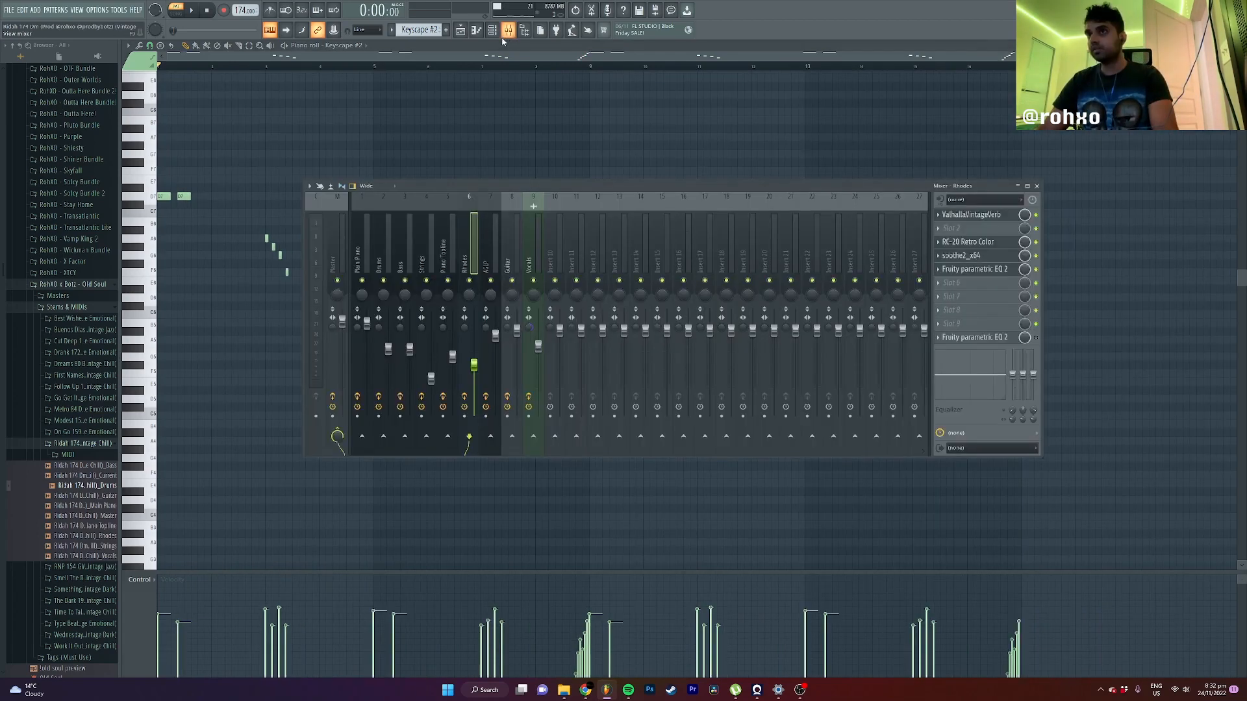
Step: Inspect the ValhallaVintageVerb, RC-20 Retro Color and soothe2 effects on the Rhodes mixer track
left_click(996, 216)
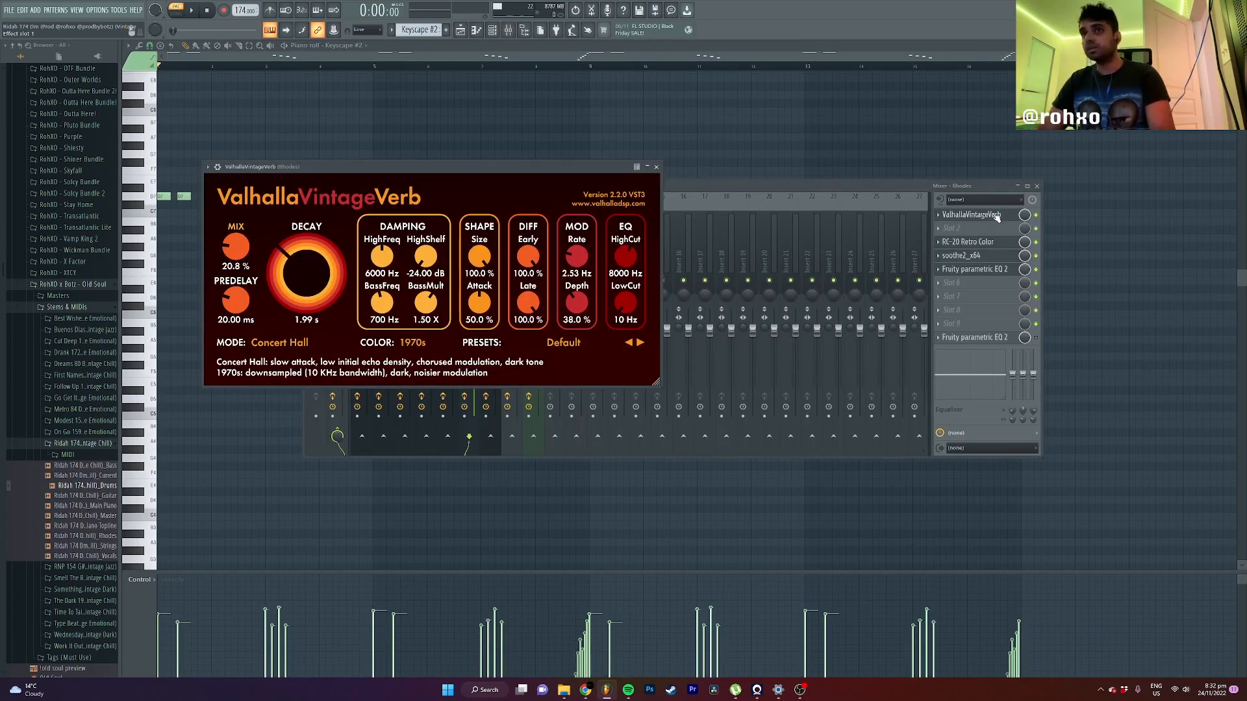
left_click(995, 241)
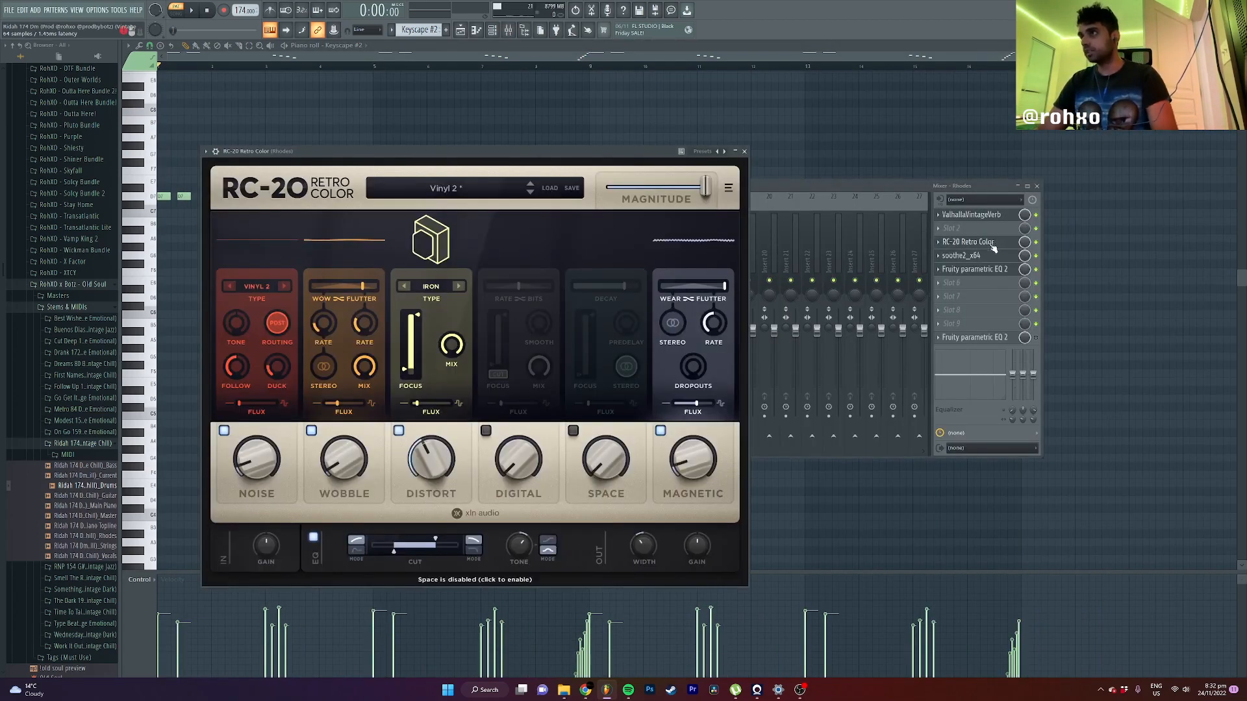
left_click(982, 256)
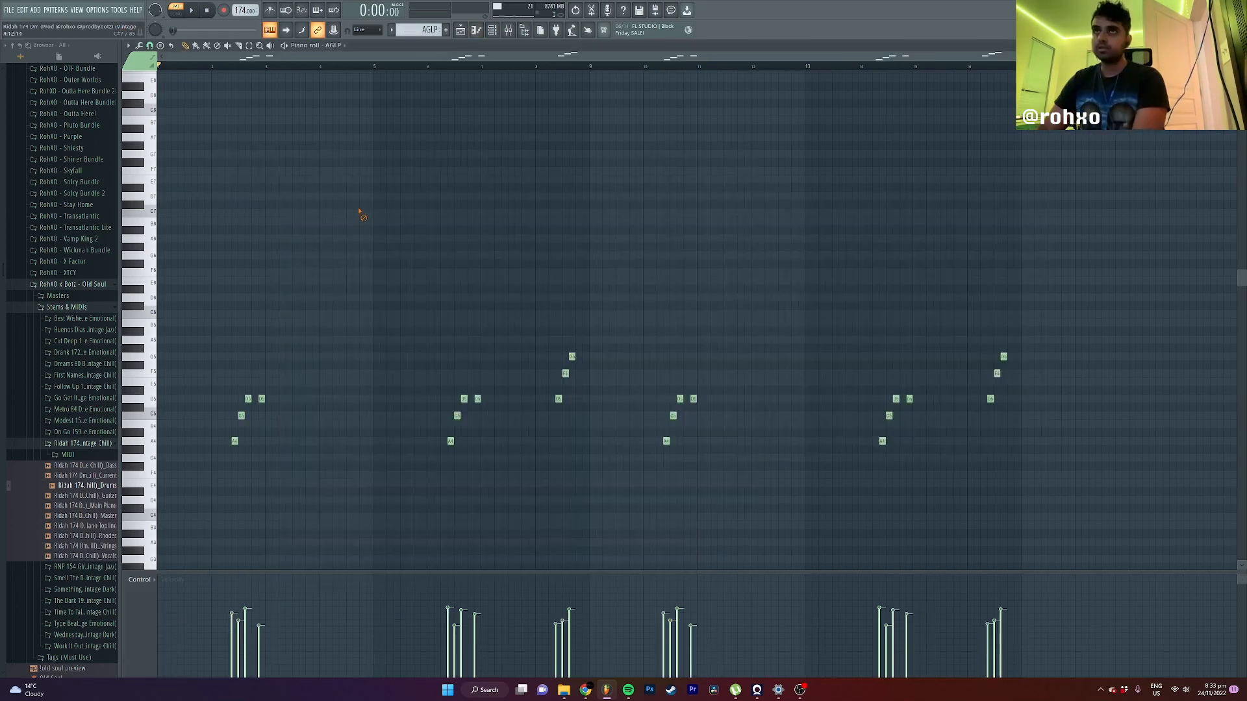
Step: Look at the Ample Guitar LP preset in the AGLP channel and play back its pattern
scroll(361, 210, "down", 4)
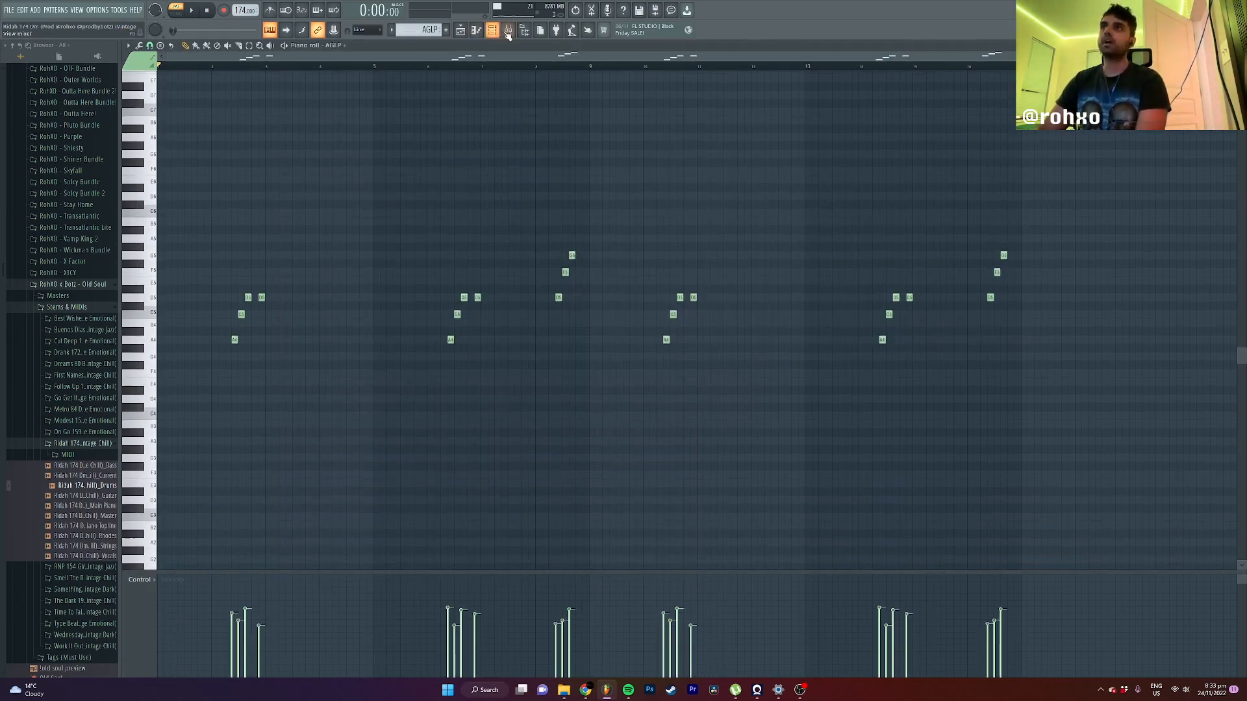
key("F6")
left_click(260, 266)
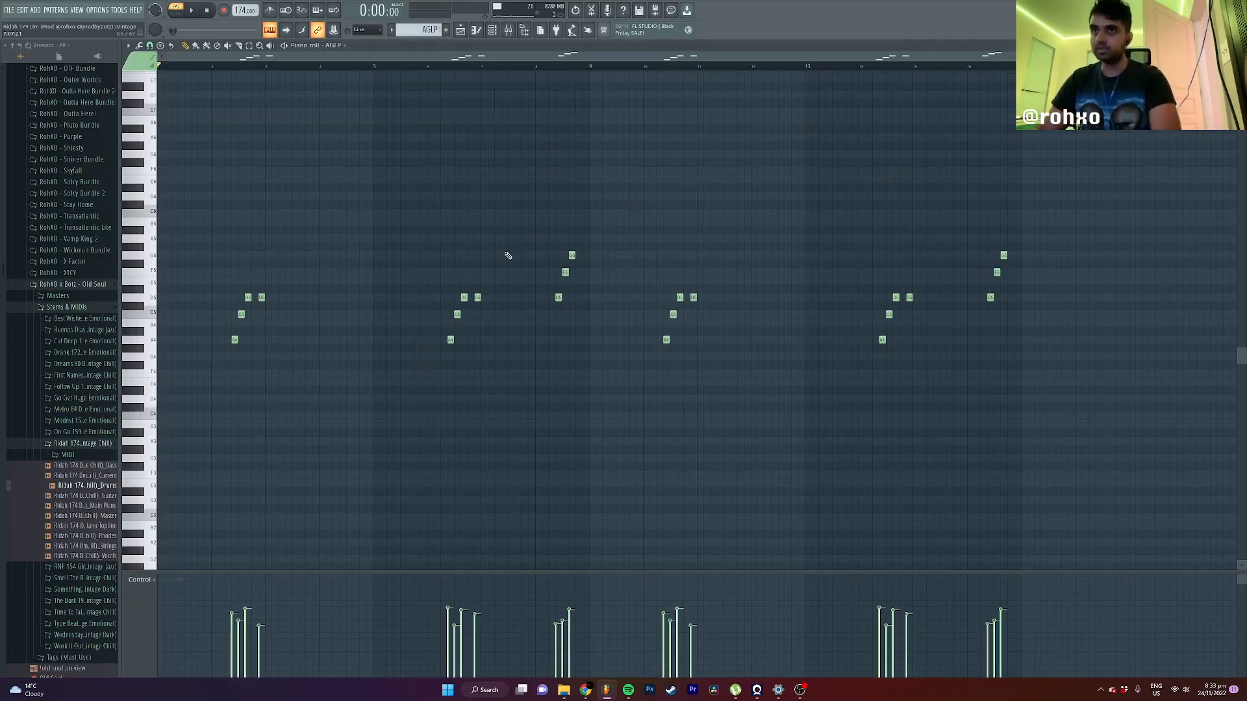
left_click(492, 30)
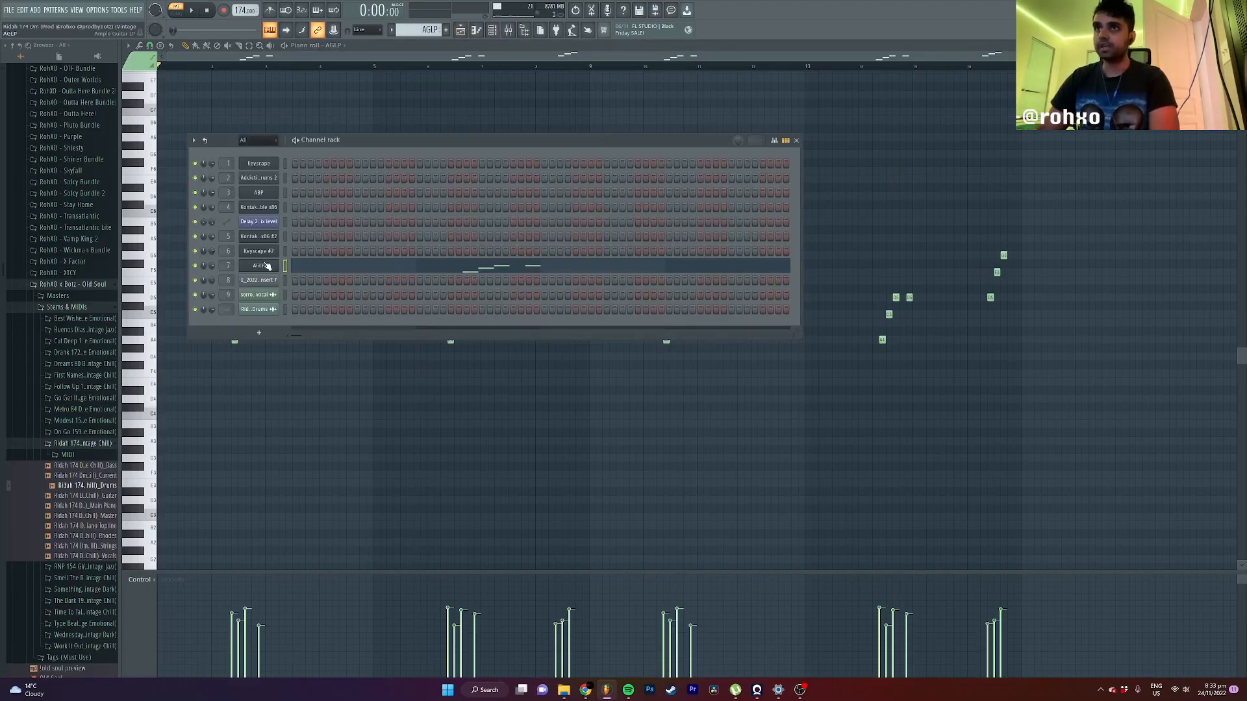
left_click(263, 260)
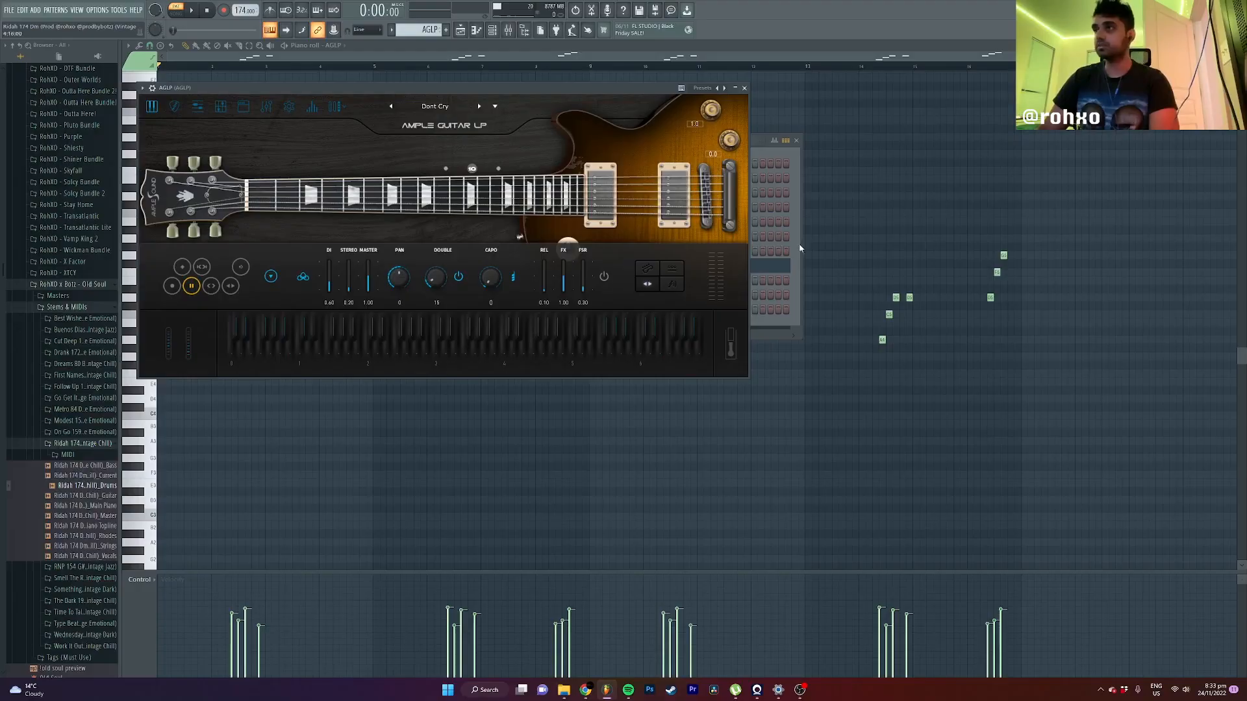
right_click(849, 217)
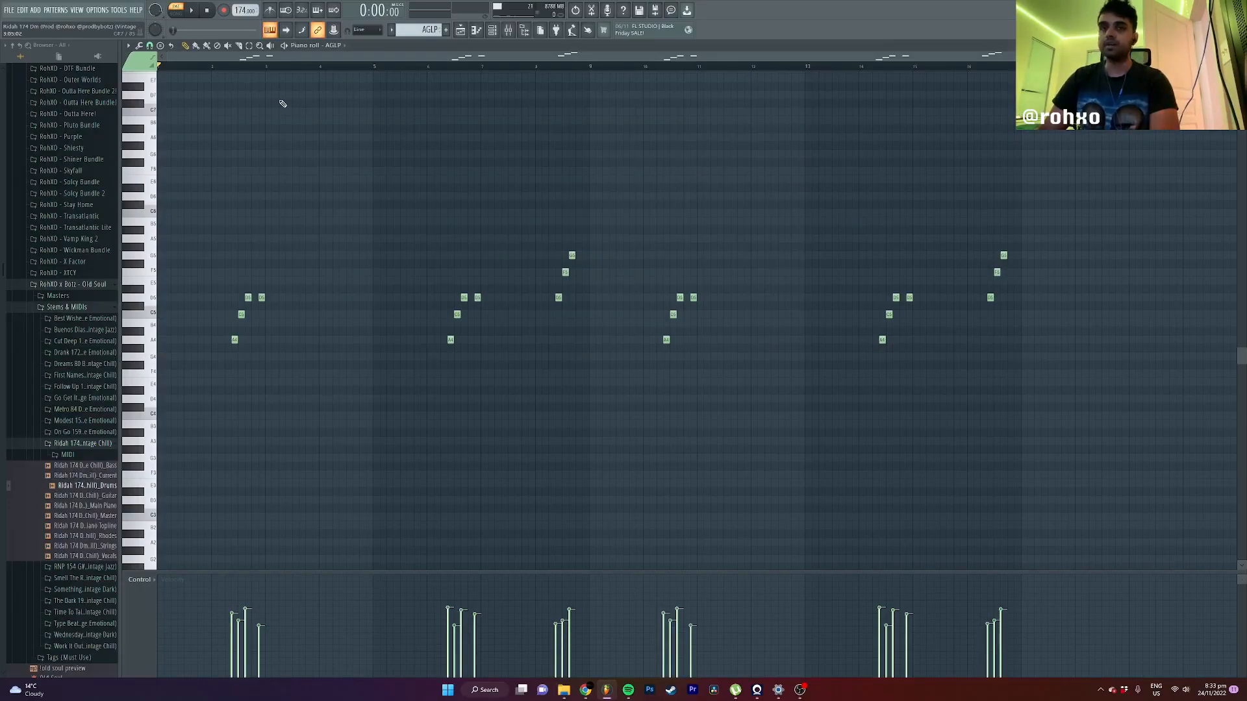
left_click(193, 13)
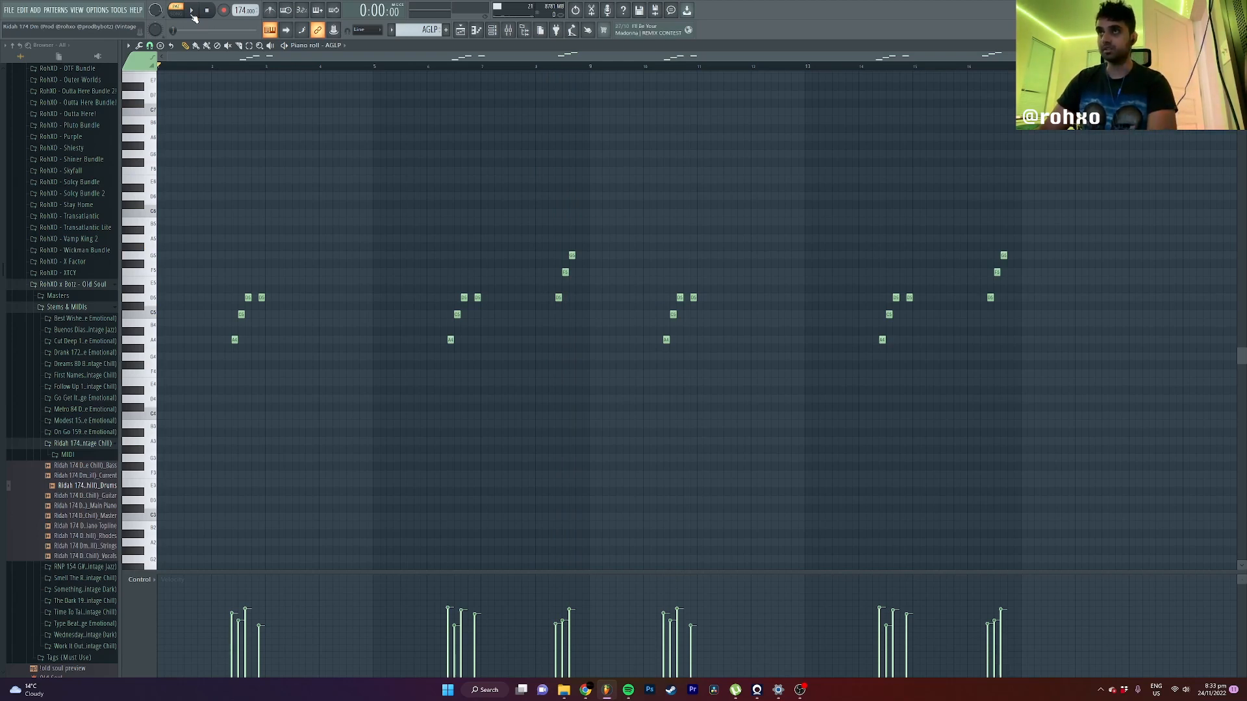
Step: Inspect the ValhallaVintageVerb and RC-20 Retro Color effects on the AGLP mixer track, dismissing the plugin's resource warning
left_click(511, 32)
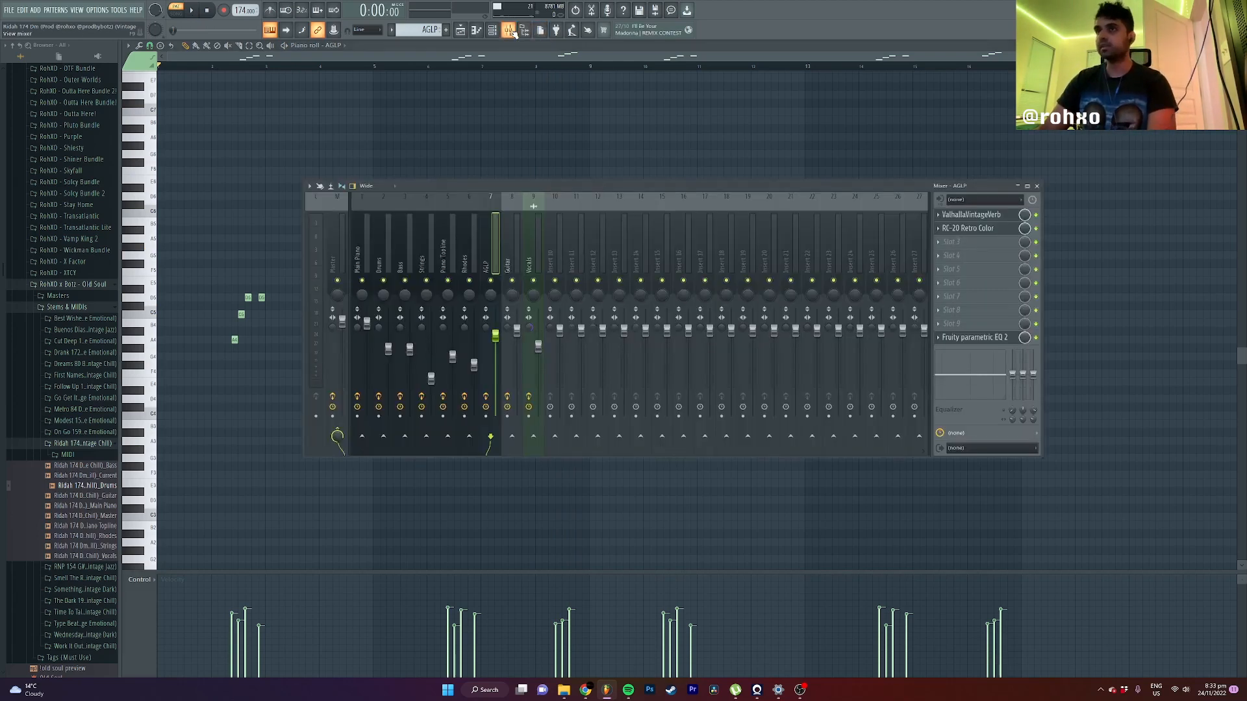
left_click(1005, 216)
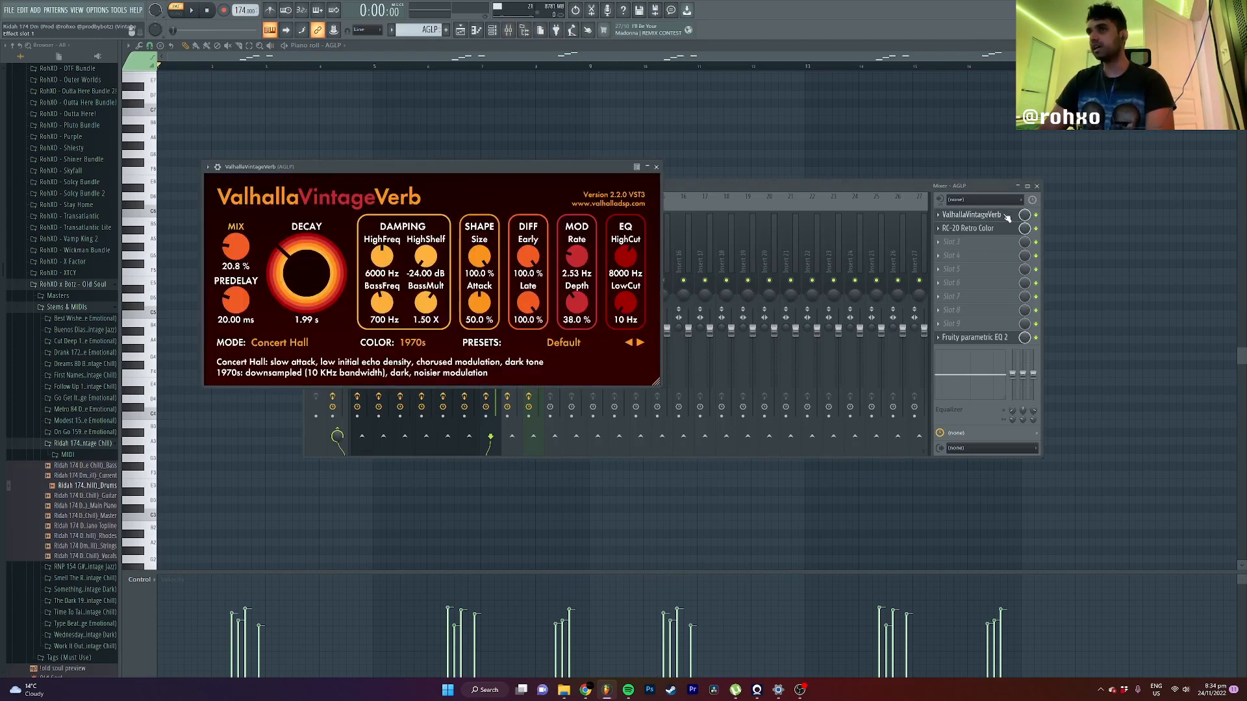
left_click(971, 228)
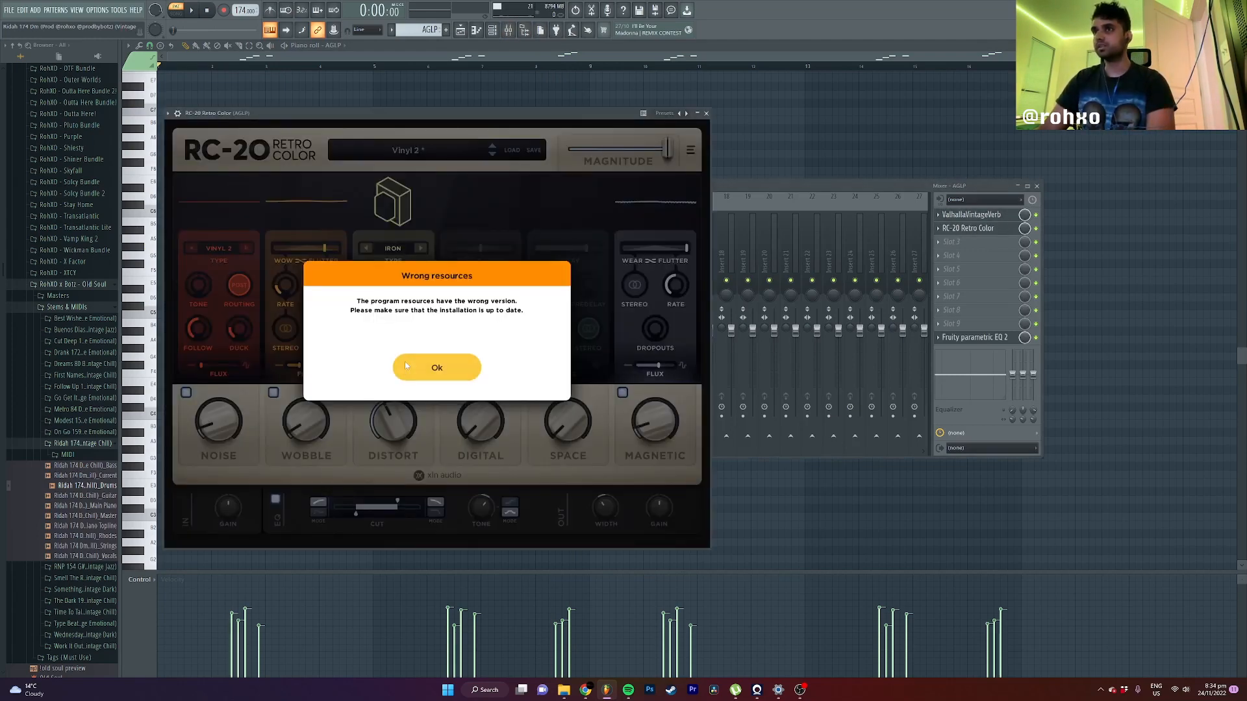
left_click(422, 368)
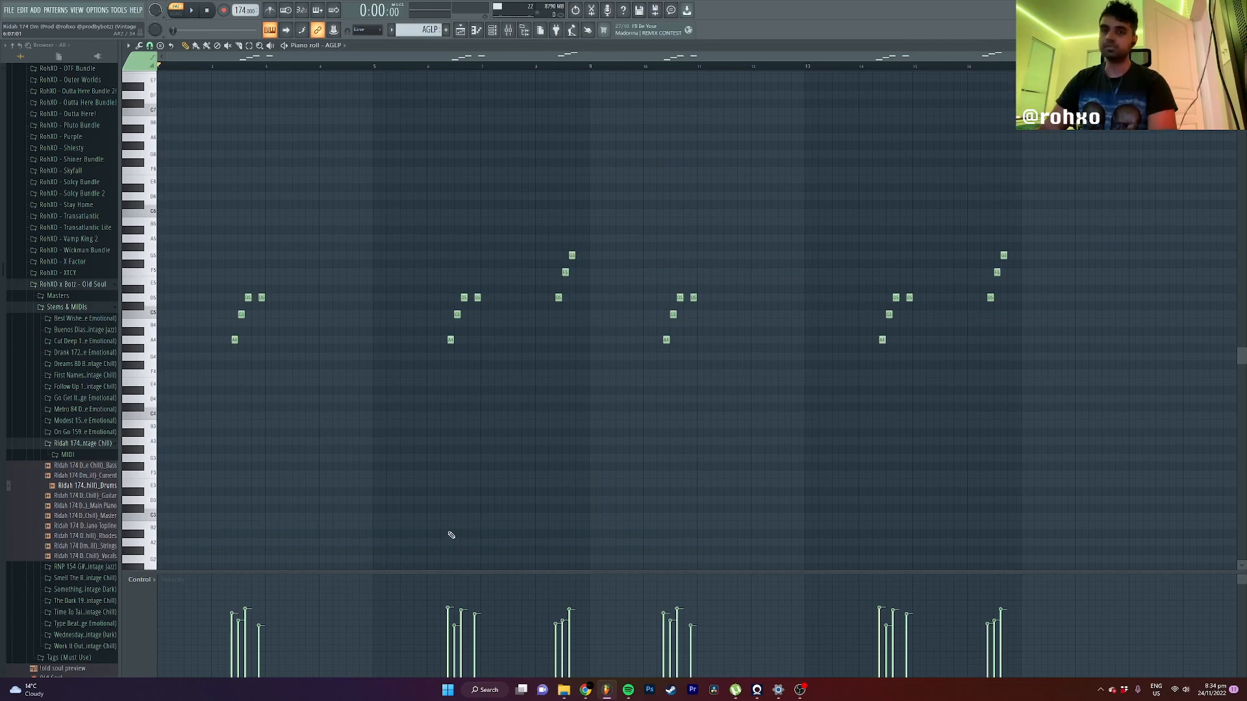
Step: Inspect PanCake2 with its beat-synced LFO rate options and soothe2 on the Guitar mixer track, and close the plugin windows
left_click(508, 30)
left_click(509, 244)
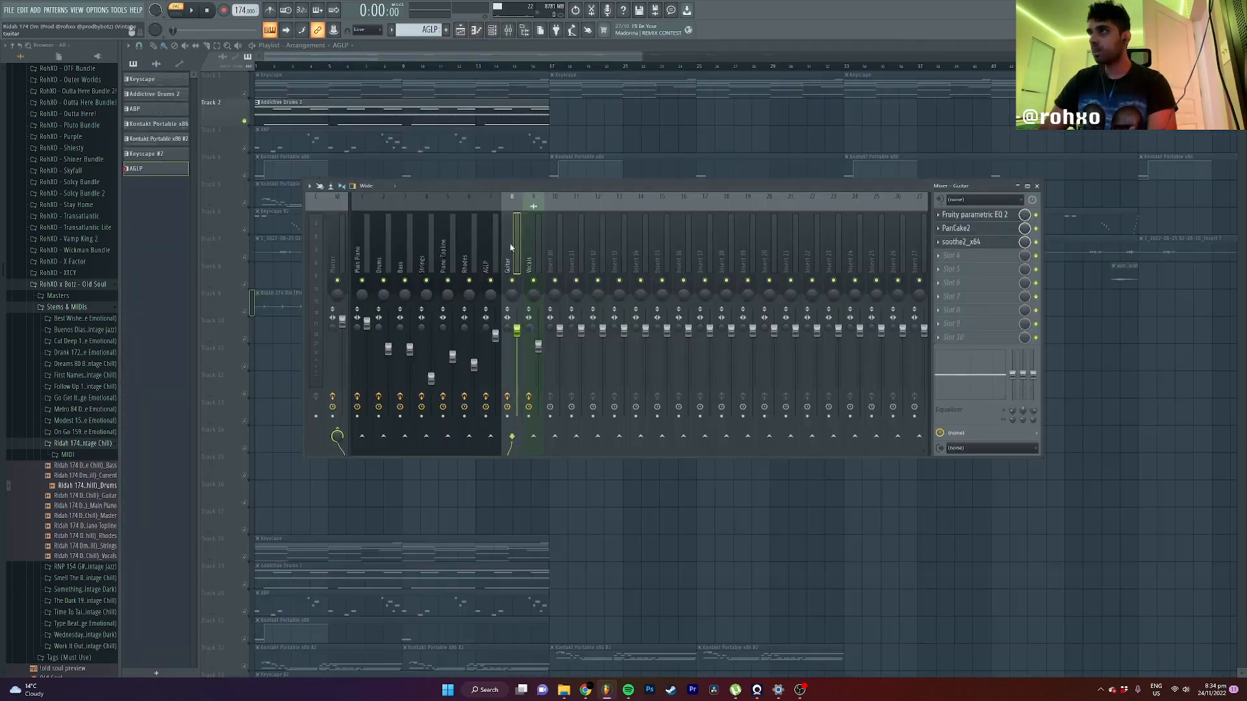
left_click(987, 229)
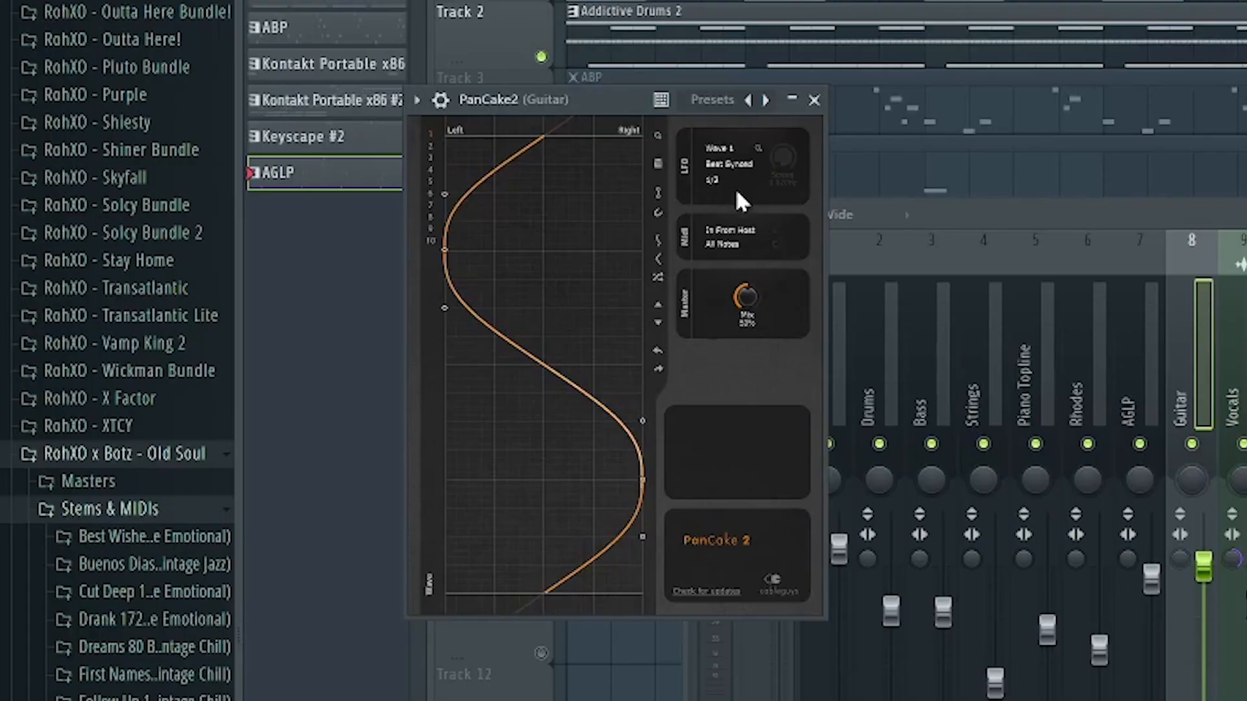
left_click(728, 182)
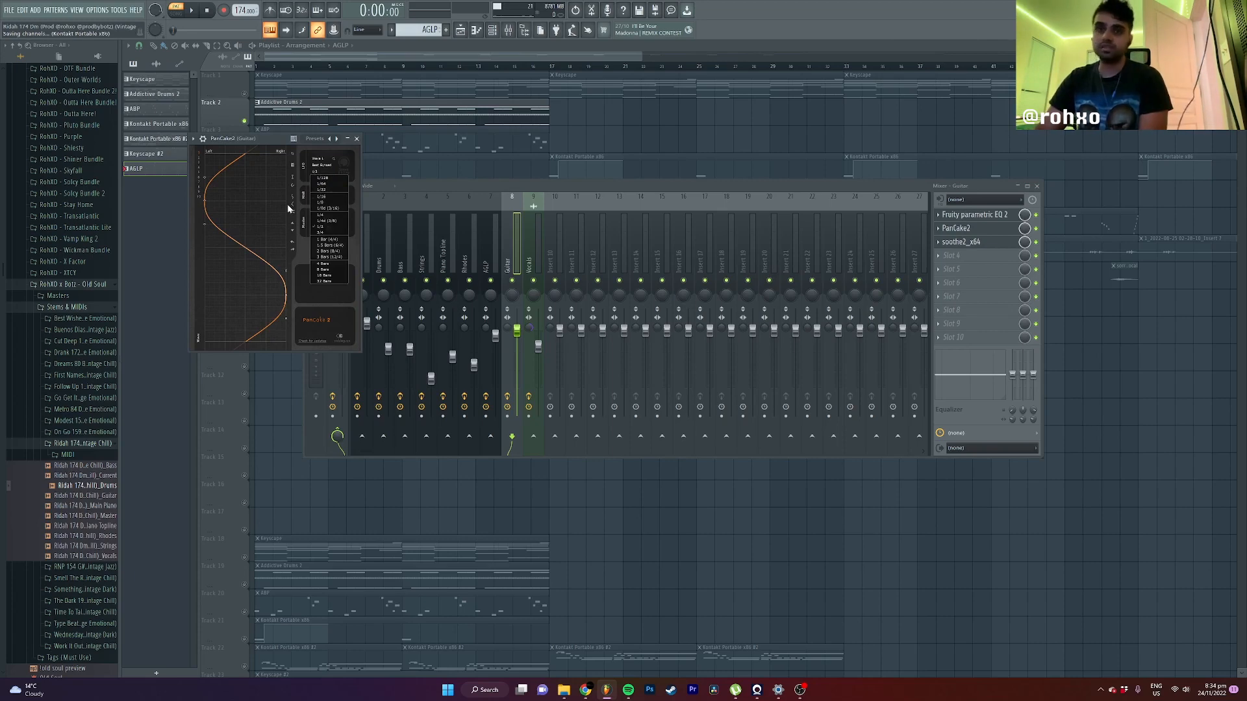
left_click(986, 245)
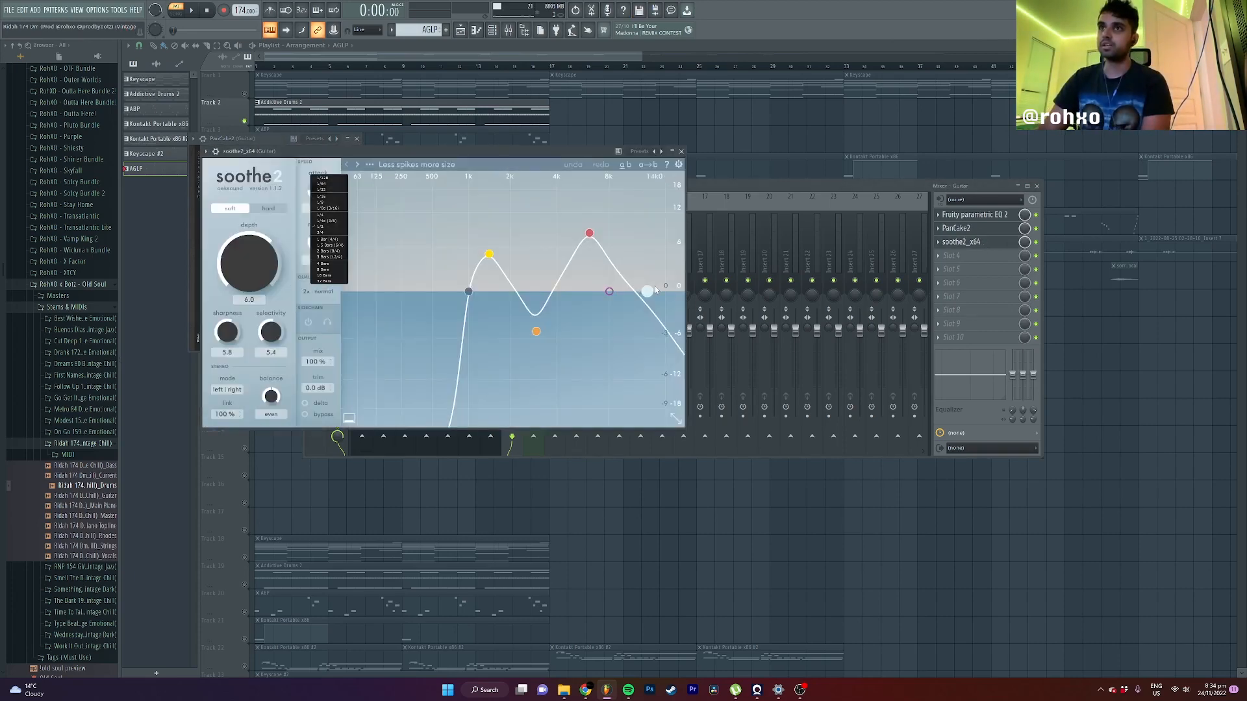
key("F12")
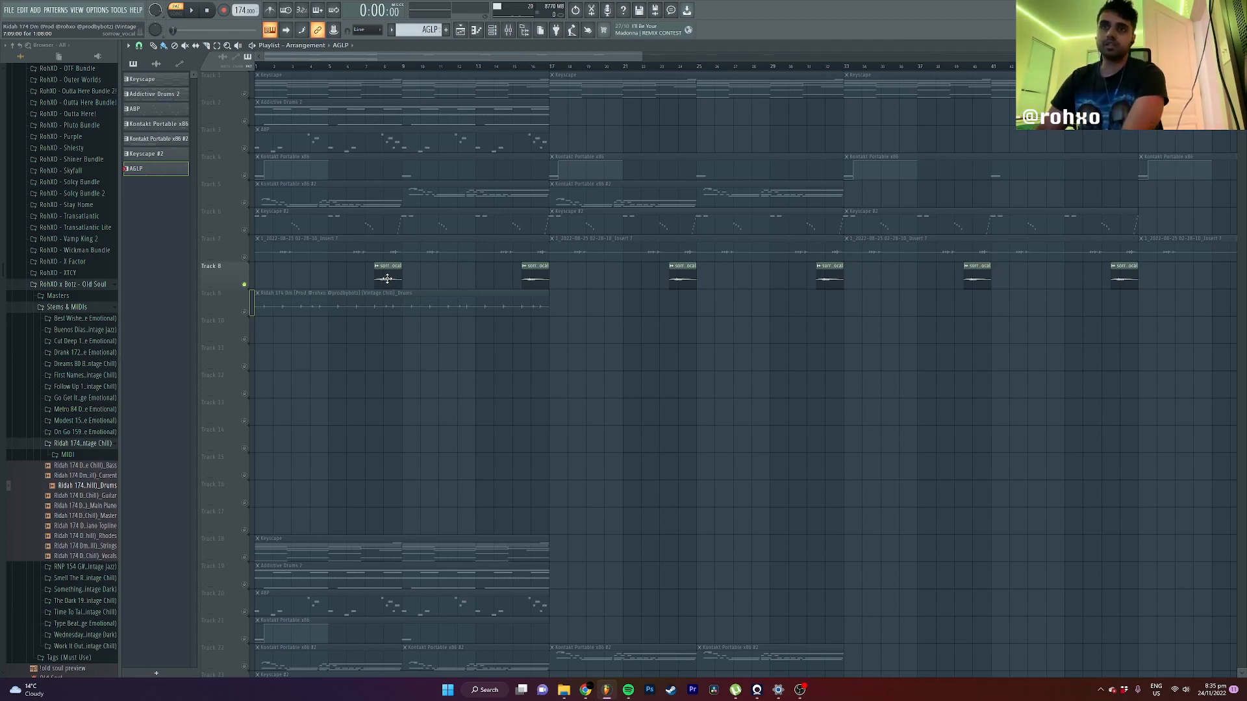
Step: Play the arrangement from bar 7 to hear the Track 8 clip, and inspect ValhallaVintageVerb and RC-20 Retro Color on the Vocals mixer track
left_click(365, 66)
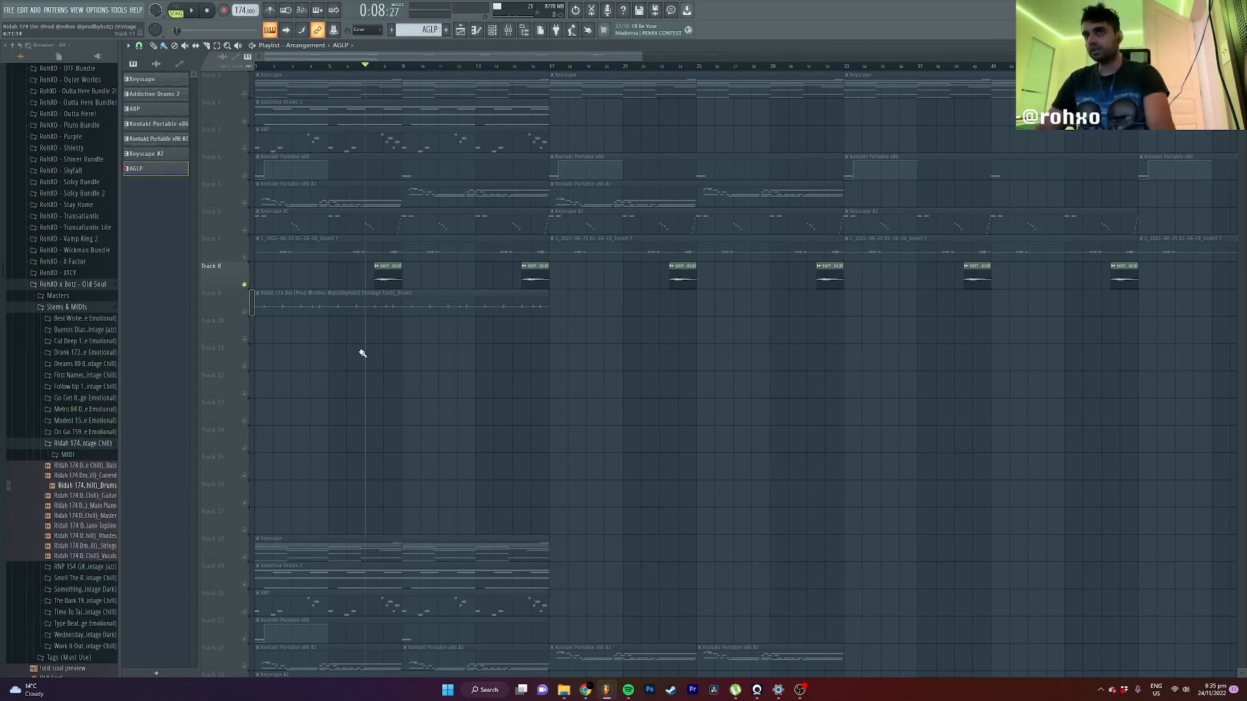
key("space")
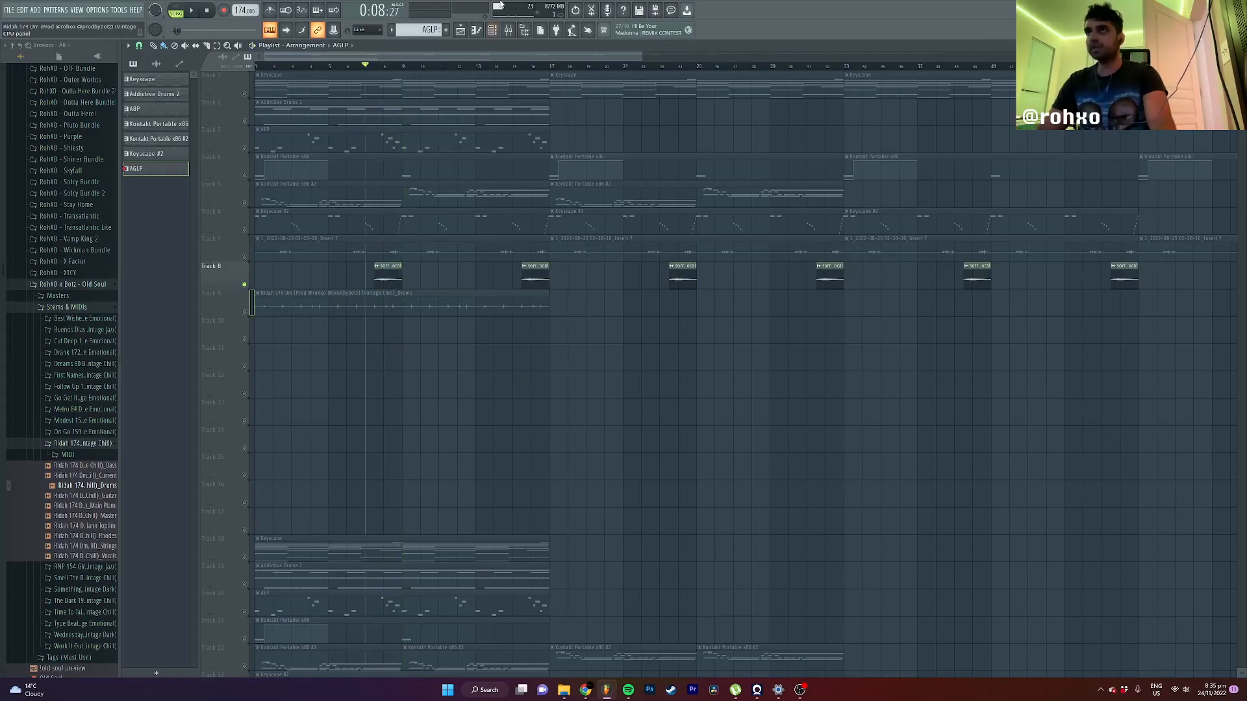
left_click(507, 31)
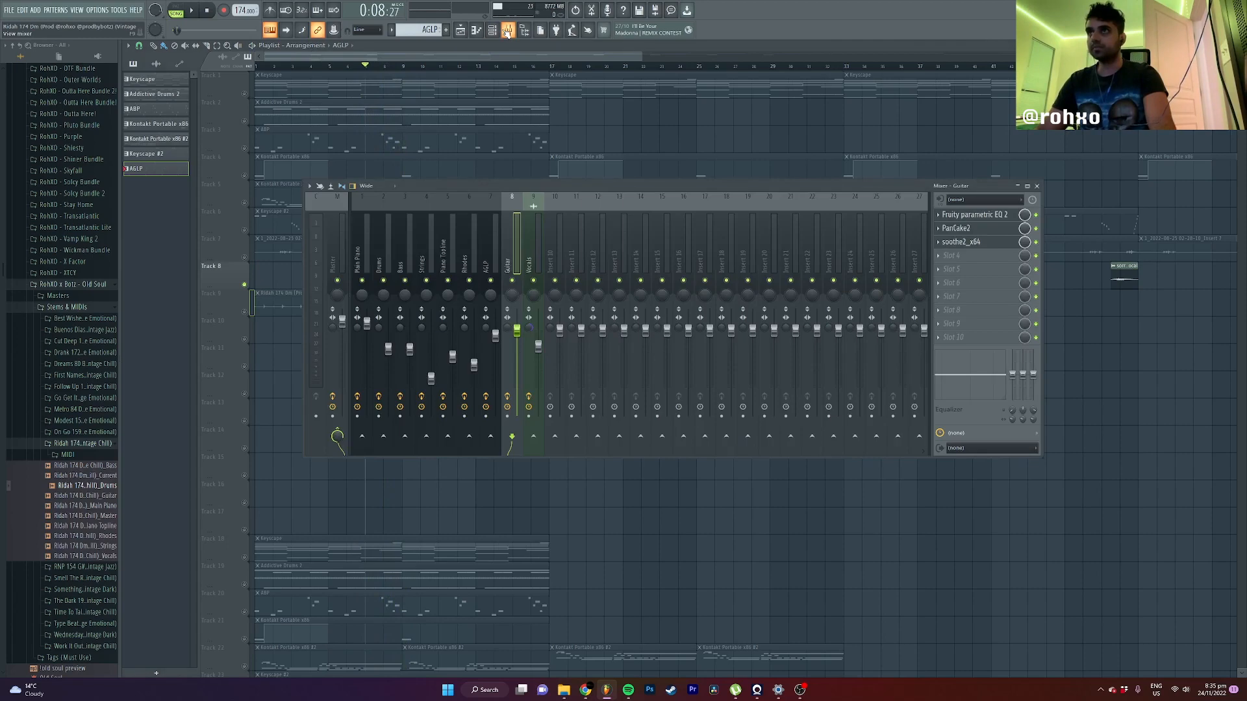
left_click(527, 243)
left_click(999, 219)
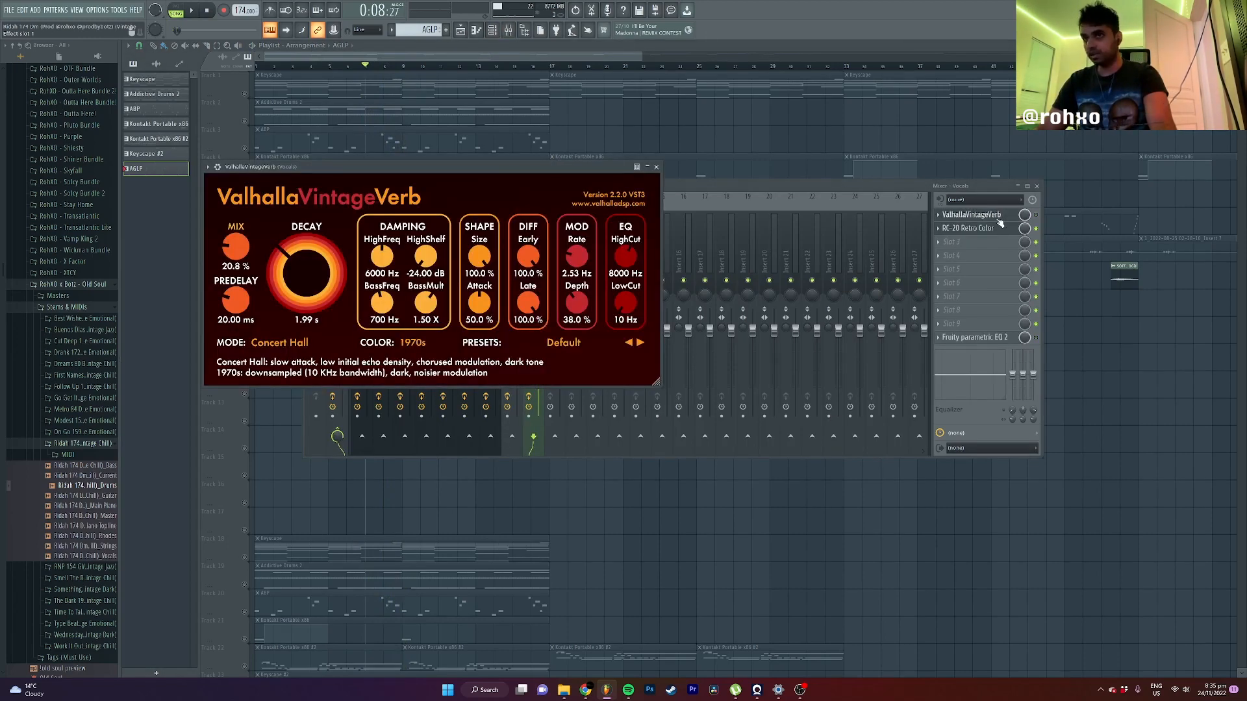
left_click(998, 230)
right_click(1146, 428)
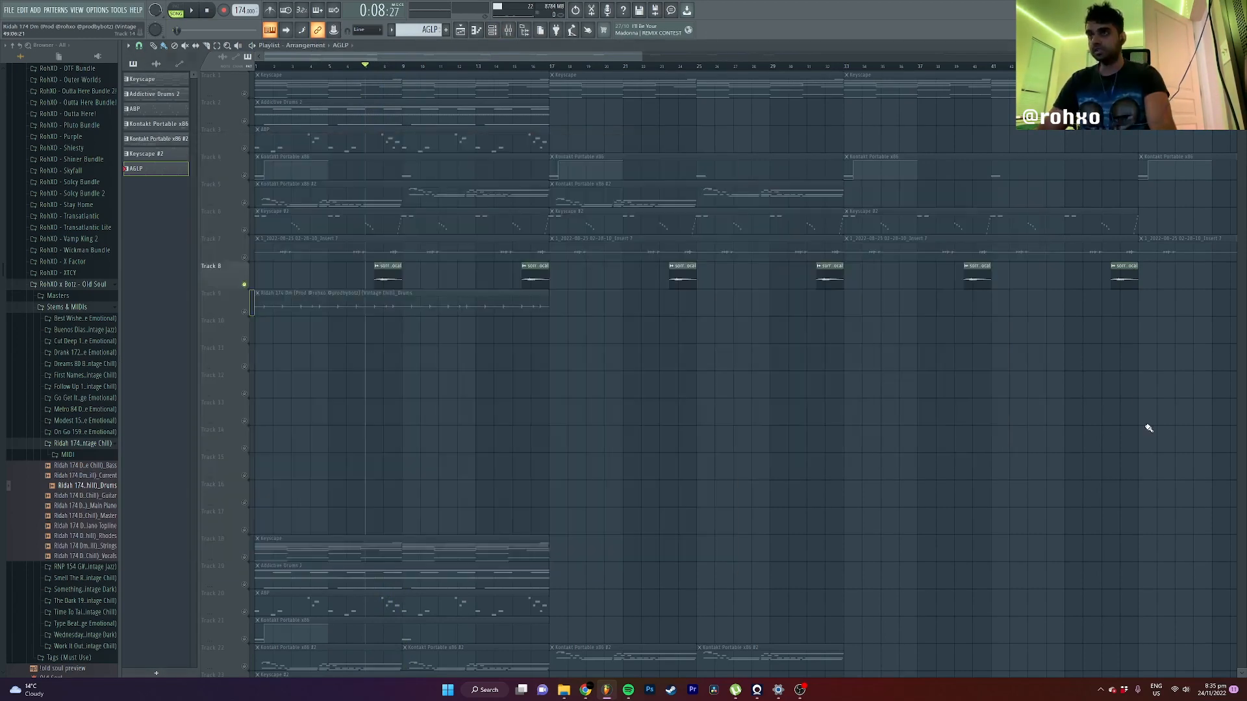